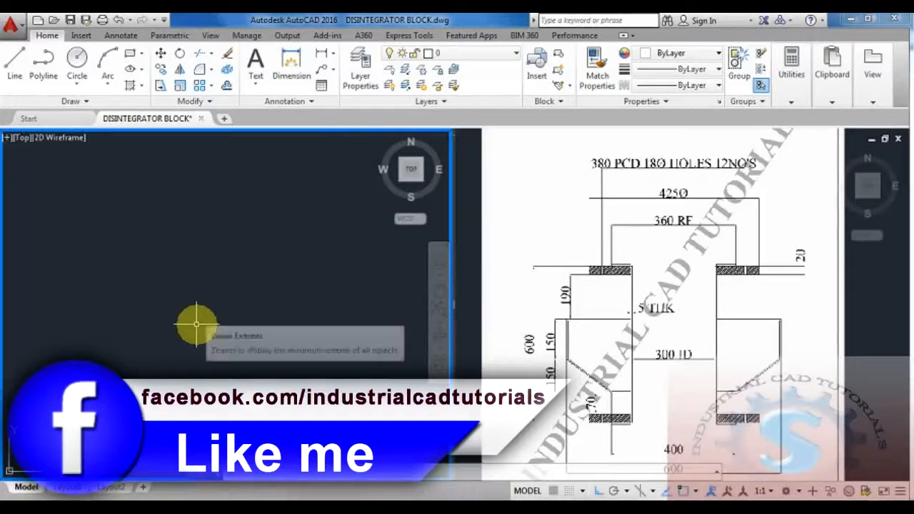
Examine the dimensioned disintegrator block reference drawing in its viewport
left_click(697, 317)
scroll(696, 316, "up", 5)
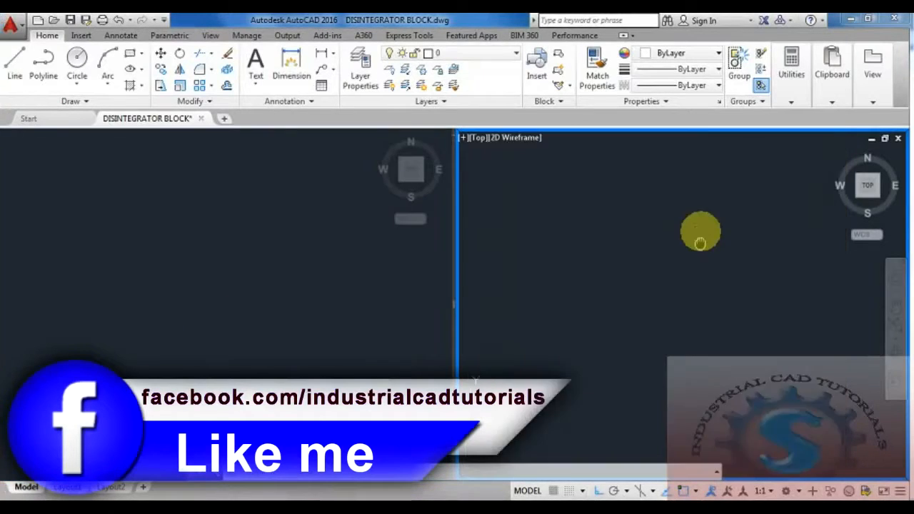
scroll(669, 359, "down", 5)
scroll(657, 360, "up", 5)
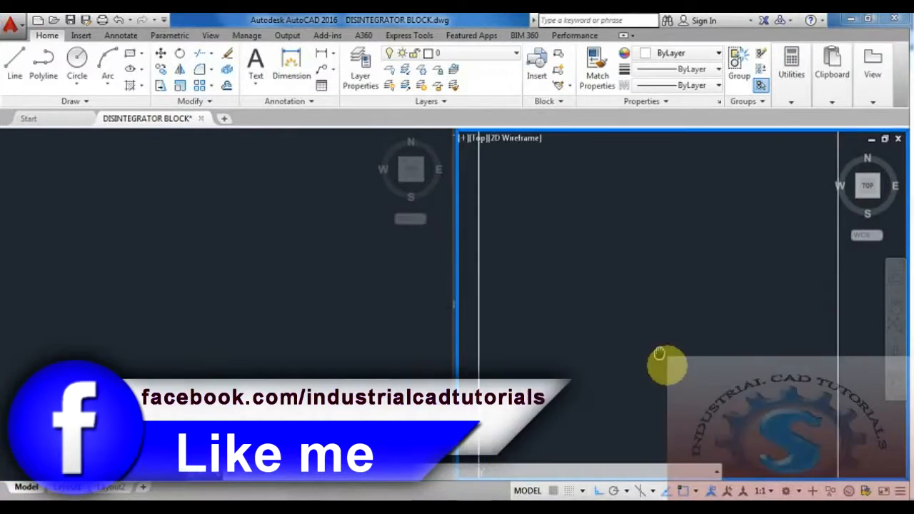
scroll(658, 354, "down", 4)
scroll(654, 357, "up", 5)
scroll(654, 357, "down", 5)
scroll(649, 347, "up", 5)
scroll(657, 347, "down", 5)
Draw a vertical line 600 long in the empty viewport for the block's inner wall
left_click(263, 268)
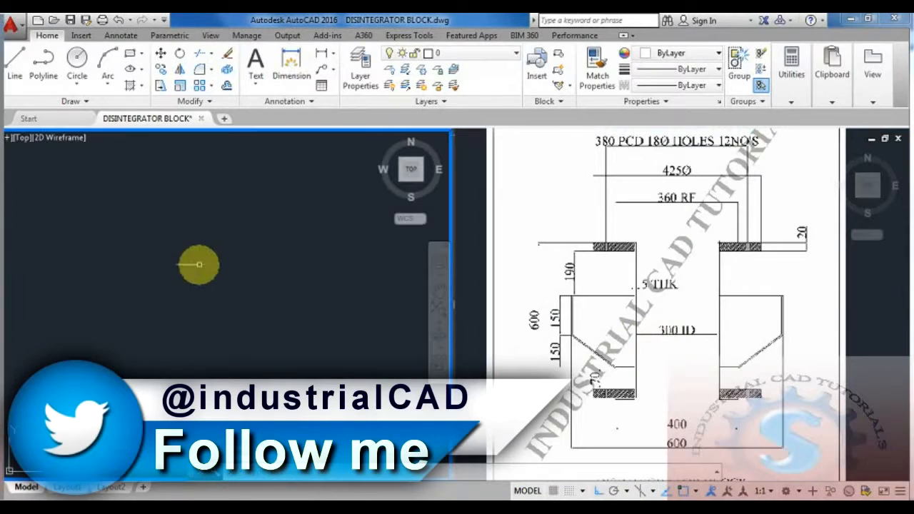
type("l")
key("Return")
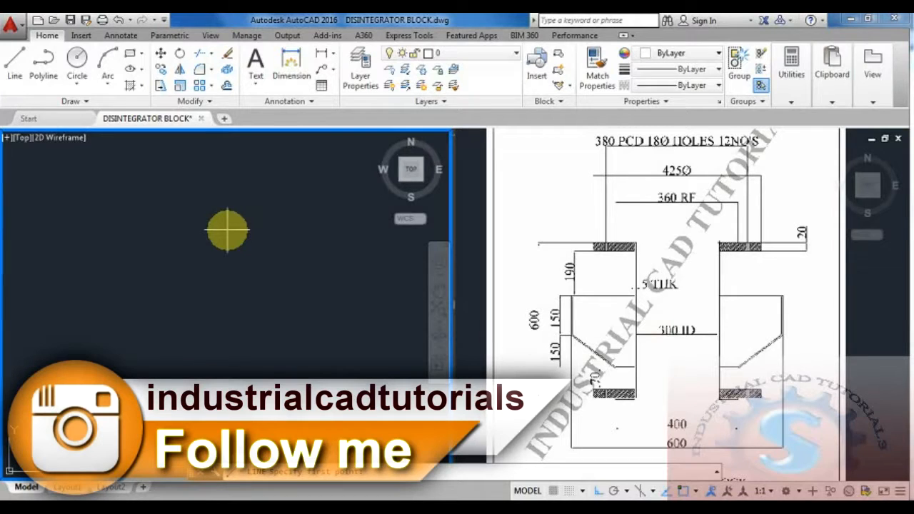
left_click(248, 220)
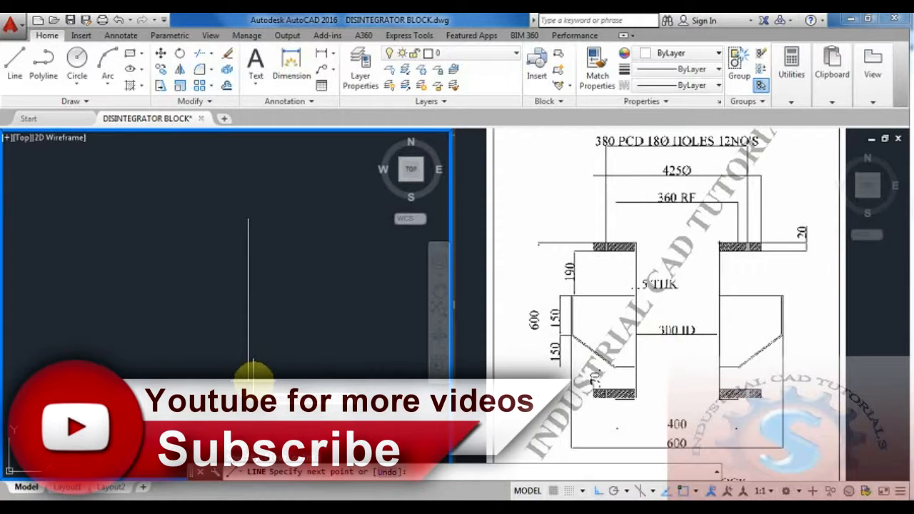
type("600")
key("Return")
key("Escape")
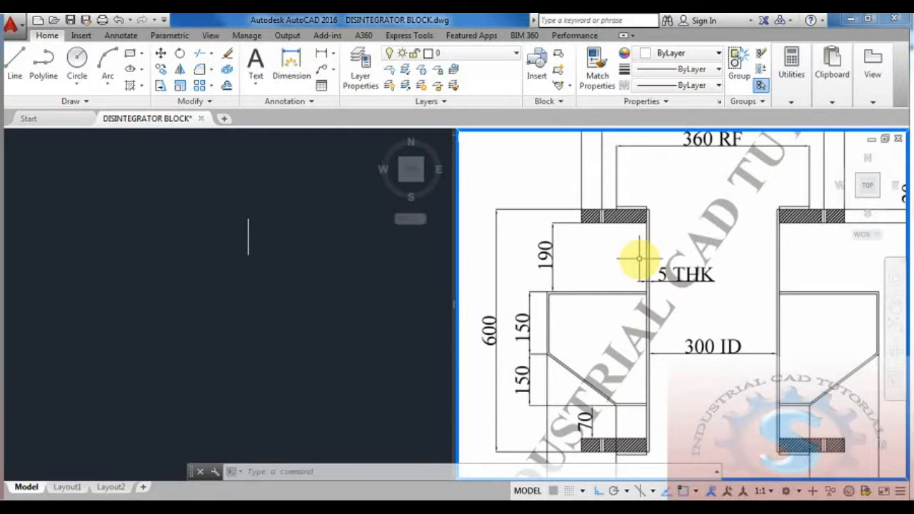
key("Escape")
key("Escape")
key("Escape")
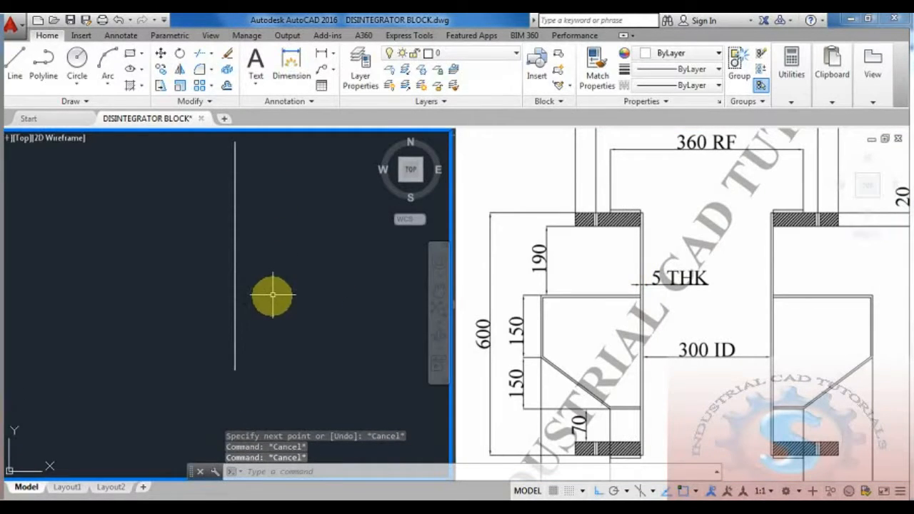
Add a vertical linear dimension between the two ends of the line to check its length
left_click(321, 53)
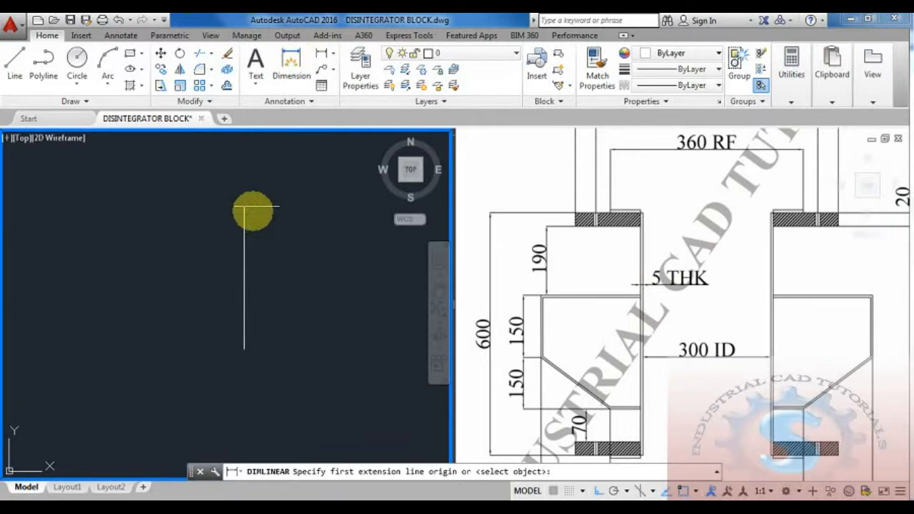
left_click(245, 207)
left_click(244, 350)
left_click(283, 330)
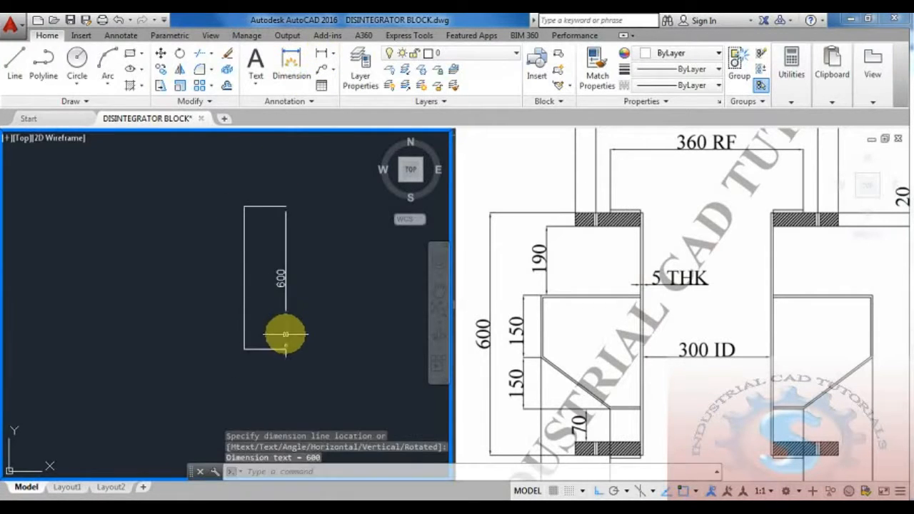
Erase the linear dimension beside the vertical line
key("Escape")
left_click(301, 305)
left_click(276, 246)
key("Delete")
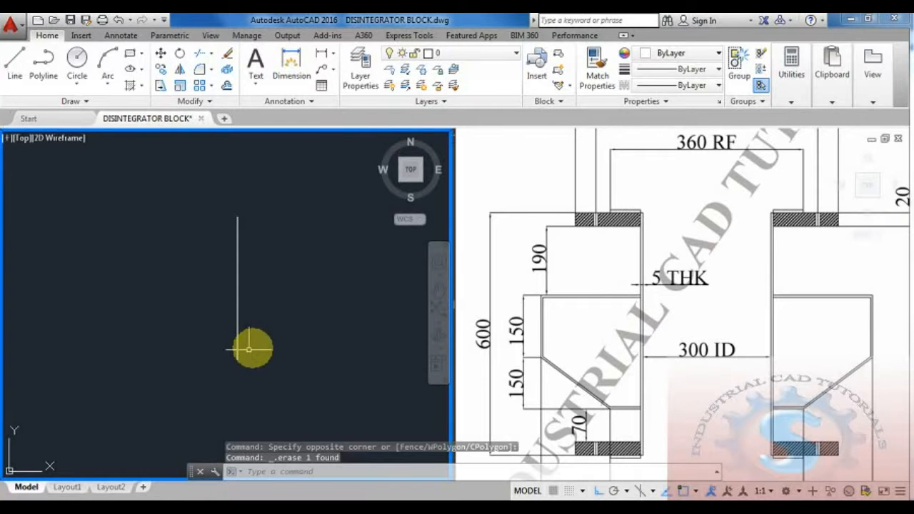
key("Escape")
key("Escape")
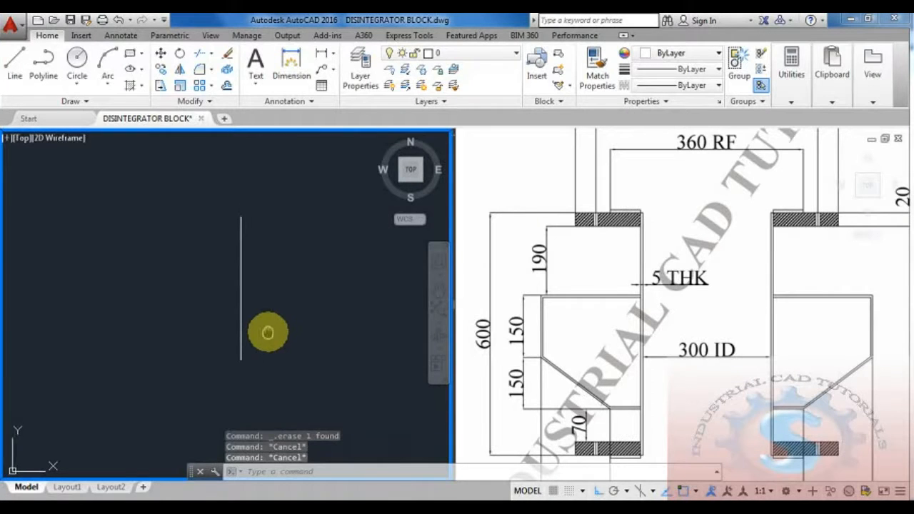
Offset the vertical line 300 to its left to create the opposite inner wall line
type("P")
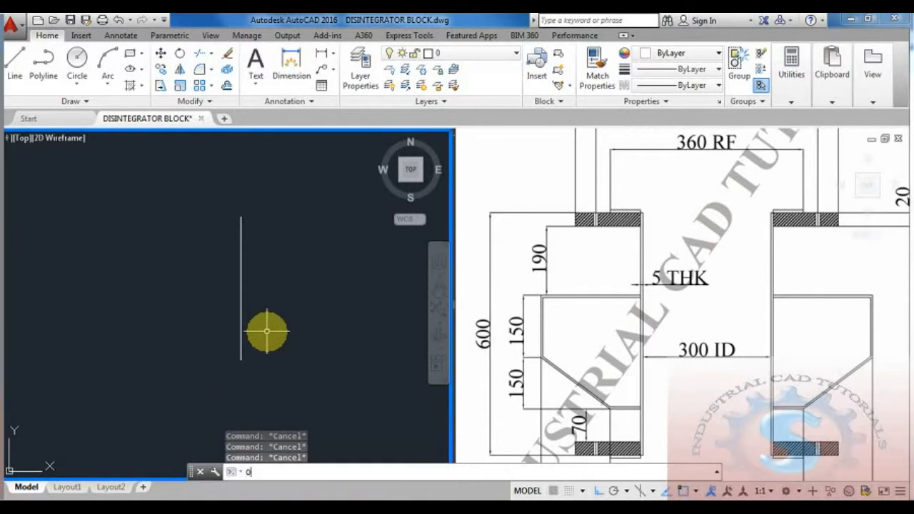
key("Return")
type("300")
key("Return")
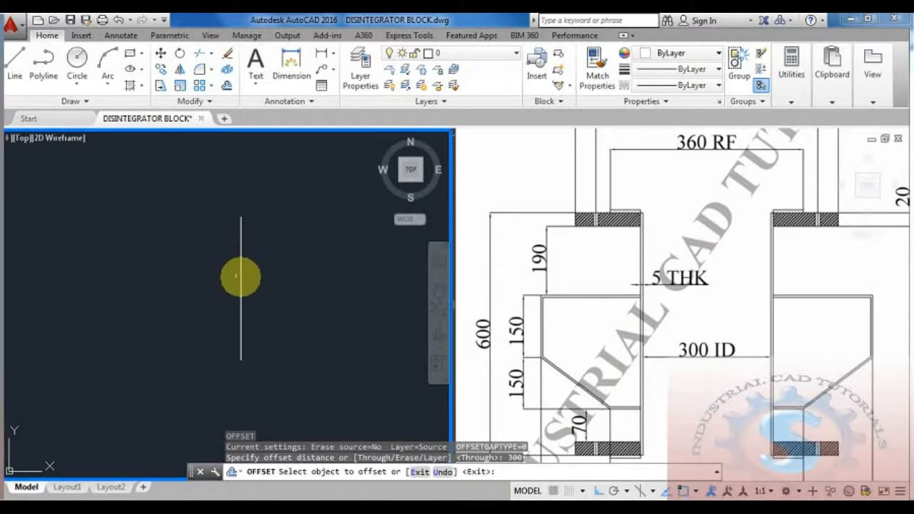
left_click(241, 277)
left_click(194, 279)
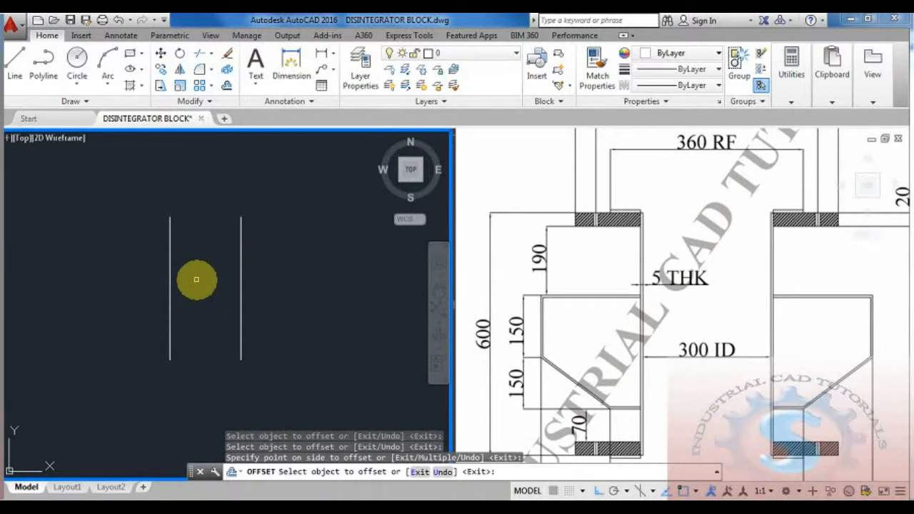
Add a horizontal linear dimension between the two vertical lines to check their spacing
middle_click_drag(222, 276, 252, 276)
left_click(322, 55)
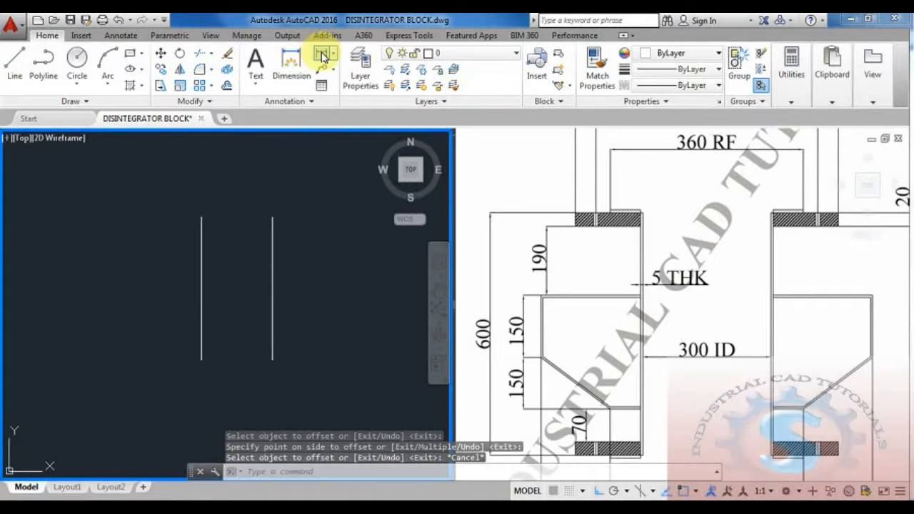
left_click(201, 289)
left_click(272, 289)
scroll(259, 290, "up", 4)
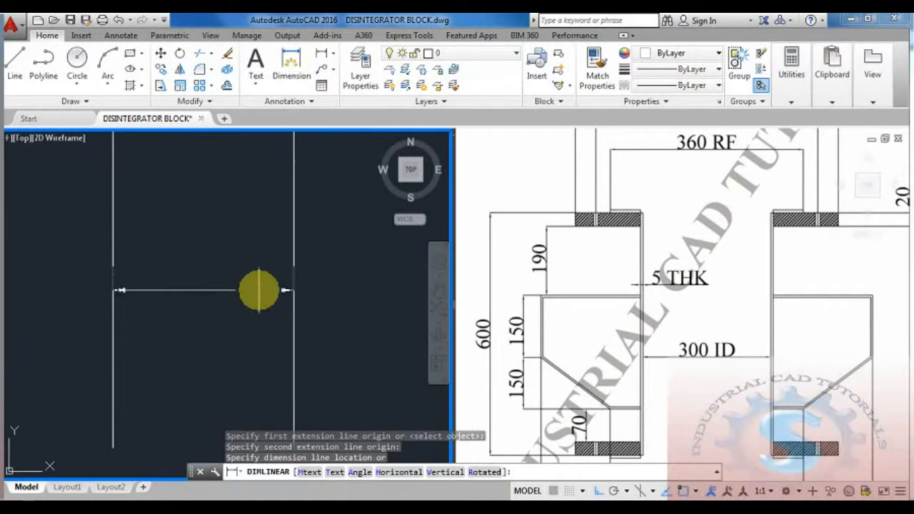
left_click(259, 283)
scroll(258, 286, "down", 4)
Erase the horizontal dimension between the two vertical lines
scroll(253, 306, "up", 6)
left_click(236, 271)
left_click(185, 208)
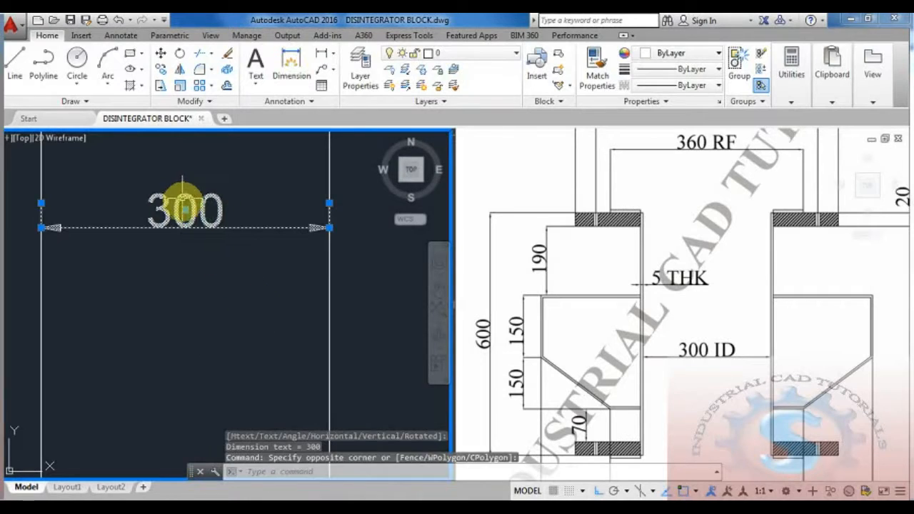
key("Delete")
scroll(331, 329, "down", 4)
middle_click_drag(329, 325, 312, 340)
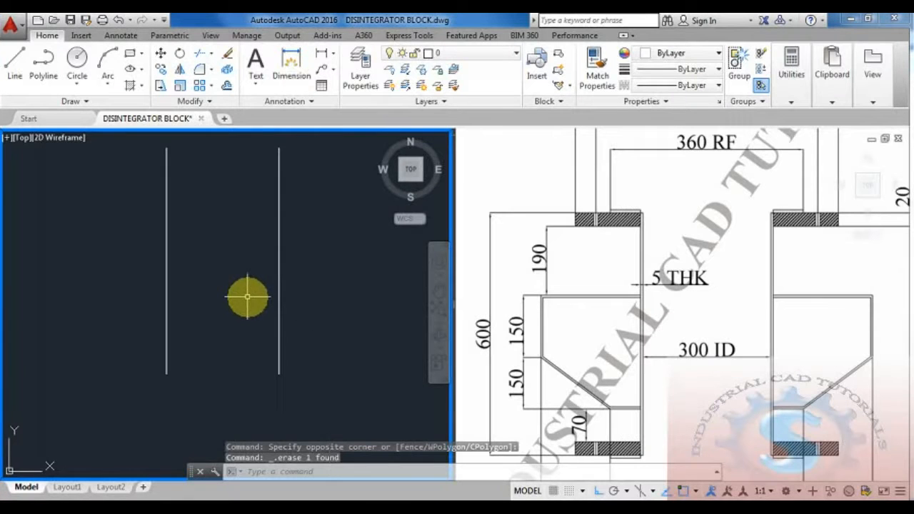
key("Escape")
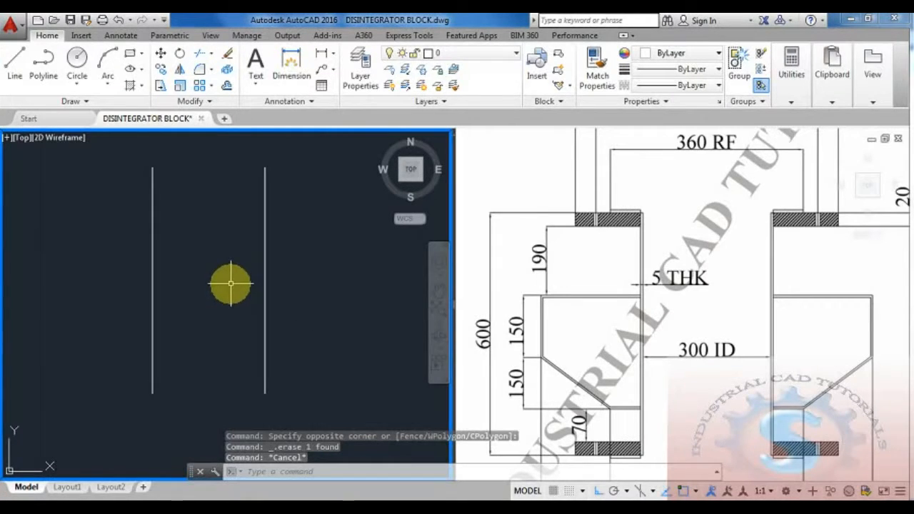
key("Escape")
key("Escape")
Offset both vertical lines by 5 to form the 5 thick walls
type("o")
key("Return")
type("5")
key("Return")
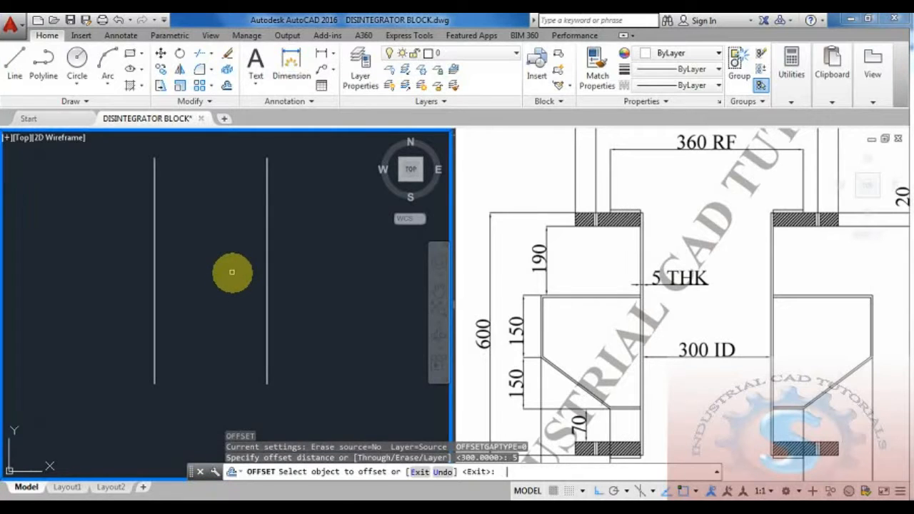
left_click(267, 260)
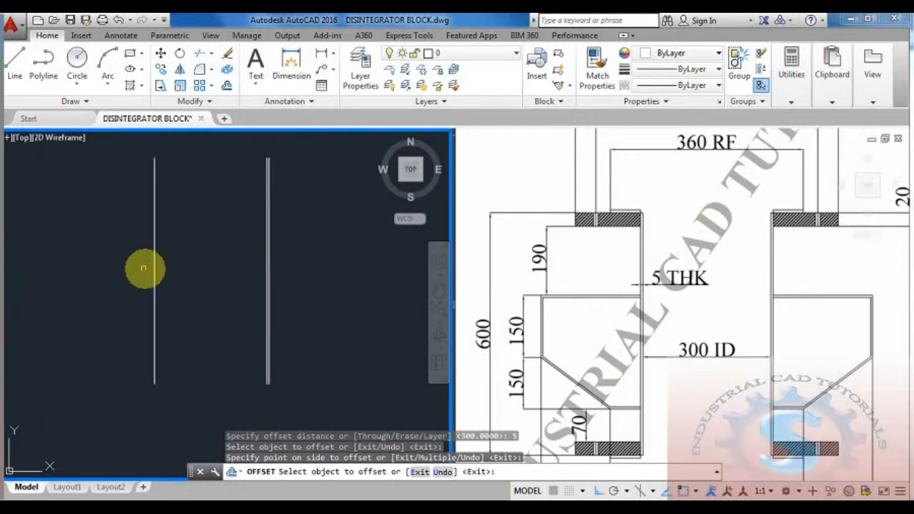
left_click(153, 273)
left_click(228, 271)
scroll(226, 292, "down", 2)
scroll(227, 281, "up", 2)
middle_click_drag(282, 239, 285, 265)
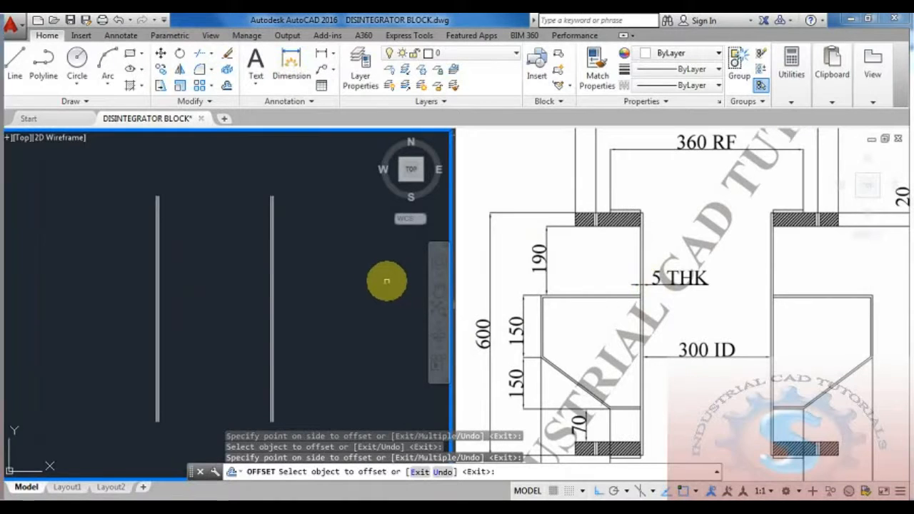
left_click(317, 279)
key("Escape")
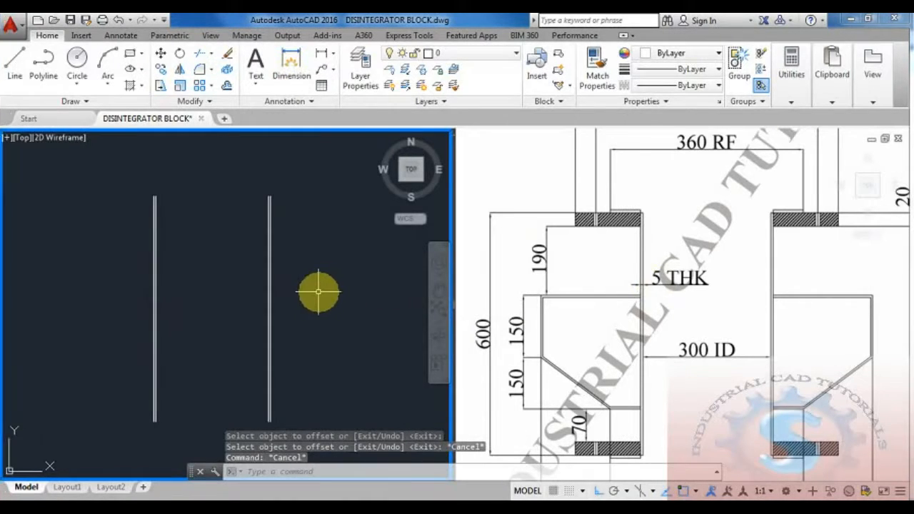
middle_click_drag(323, 295, 333, 272)
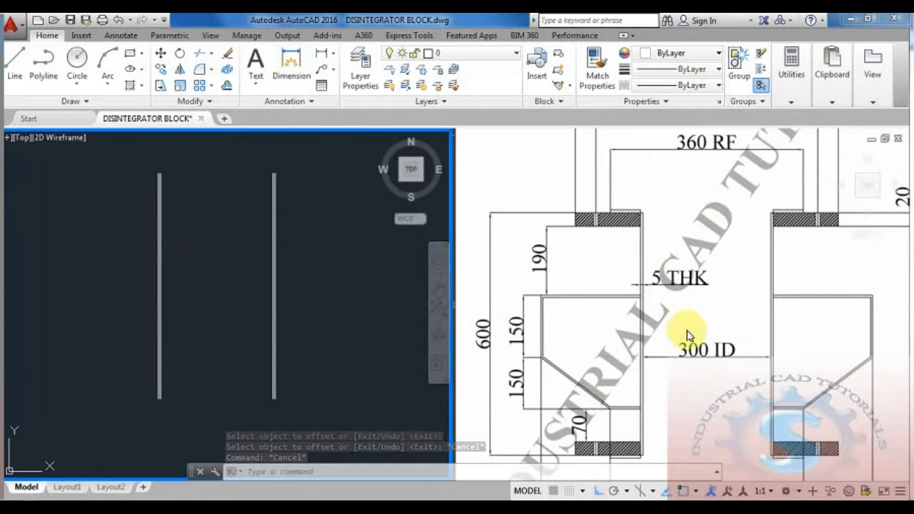
Check the flange dimensions in the reference drawing and draw a horizontal line 450 long beside the walls
left_click(671, 299)
middle_click_drag(672, 299, 644, 340)
middle_click_drag(682, 275, 676, 306)
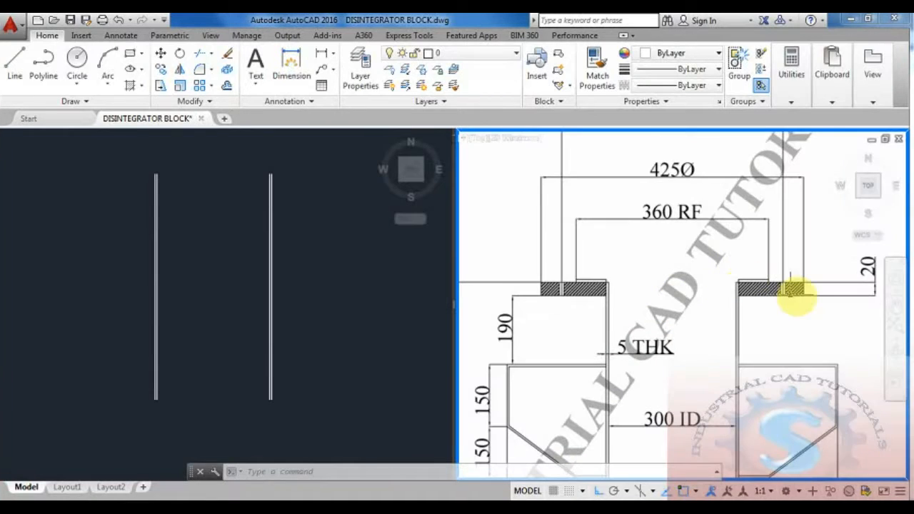
mouse_move(302, 219)
middle_mouse_down()
mouse_move(308, 251)
mouse_move(279, 276)
mouse_move(249, 278)
middle_mouse_up()
left_click(303, 243)
type("l")
key("Return")
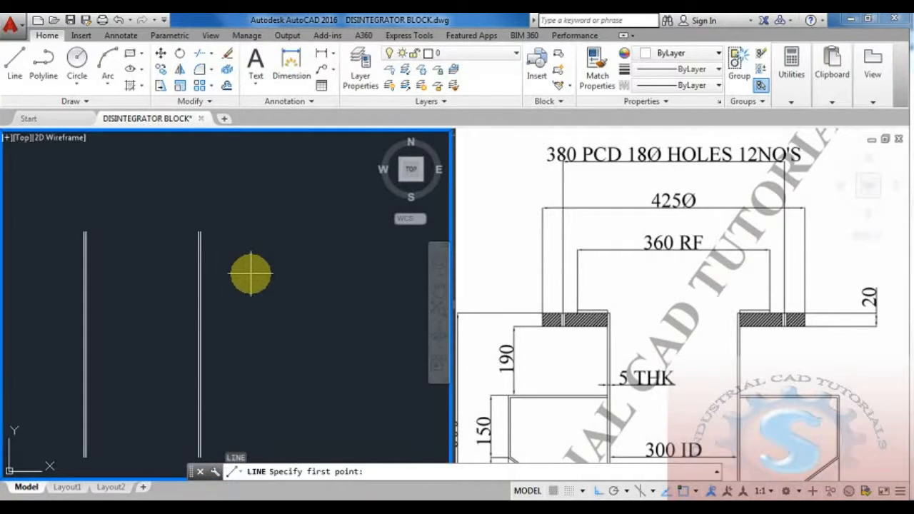
left_click(248, 277)
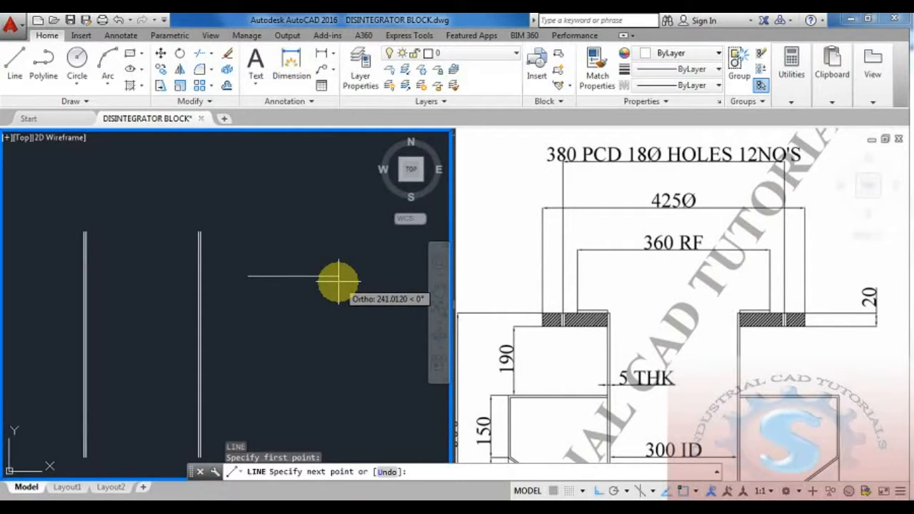
type("450")
key("Return")
key("Escape")
middle_click_drag(343, 317, 331, 312)
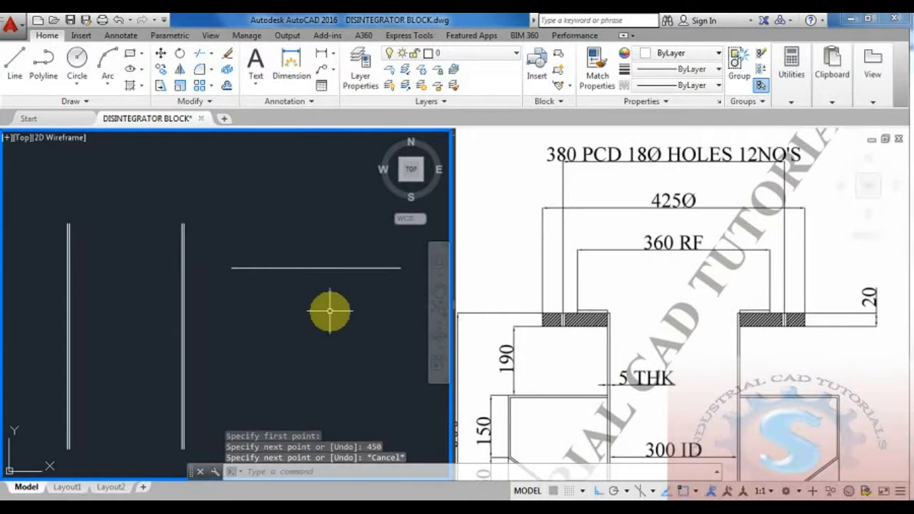
type("m")
key("Return")
left_click(333, 281)
left_click(262, 207)
key("Return")
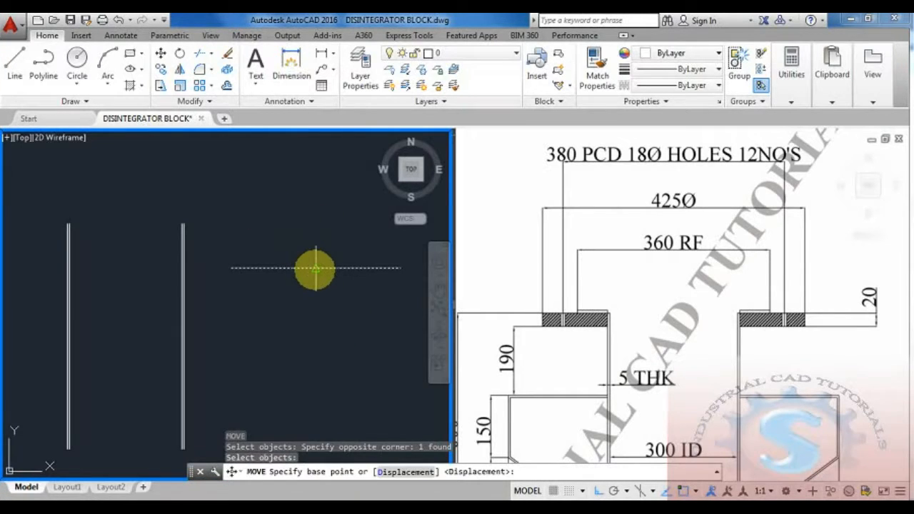
left_click(315, 269)
key("Escape")
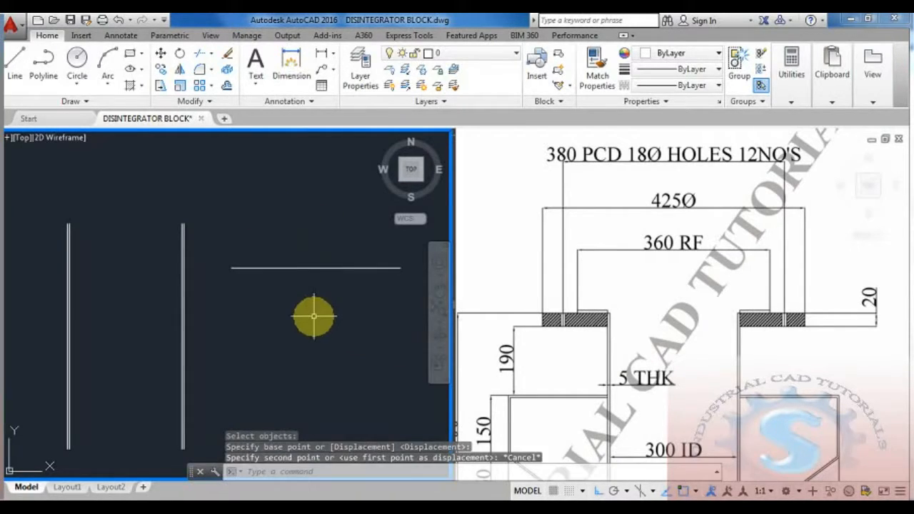
Draw a horizontal line joining the upper ends of the two walls
type("l")
key("Return")
scroll(59, 224, "up", 4)
left_click(82, 223)
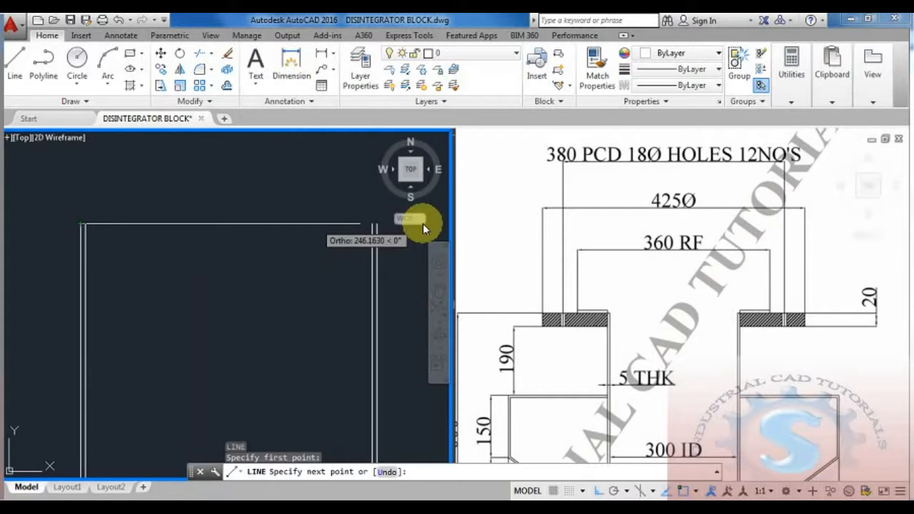
left_click(373, 229)
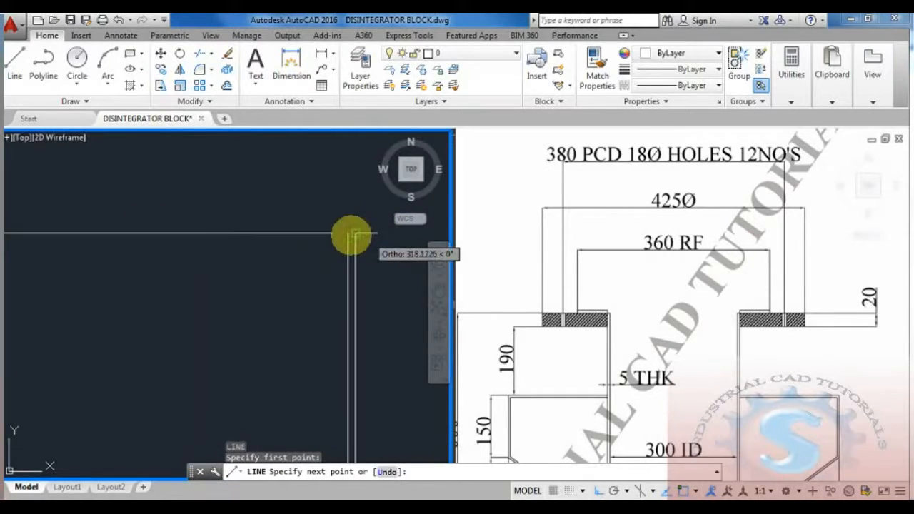
key("Escape")
scroll(351, 285, "down", 4)
scroll(350, 286, "down", 2)
middle_click_drag(437, 308, 333, 301)
key("Escape")
Move the 450 long line by its midpoint onto the midpoint of the line joining the wall tops
type("m")
key("Return")
left_click(351, 316)
left_click(282, 241)
key("Return")
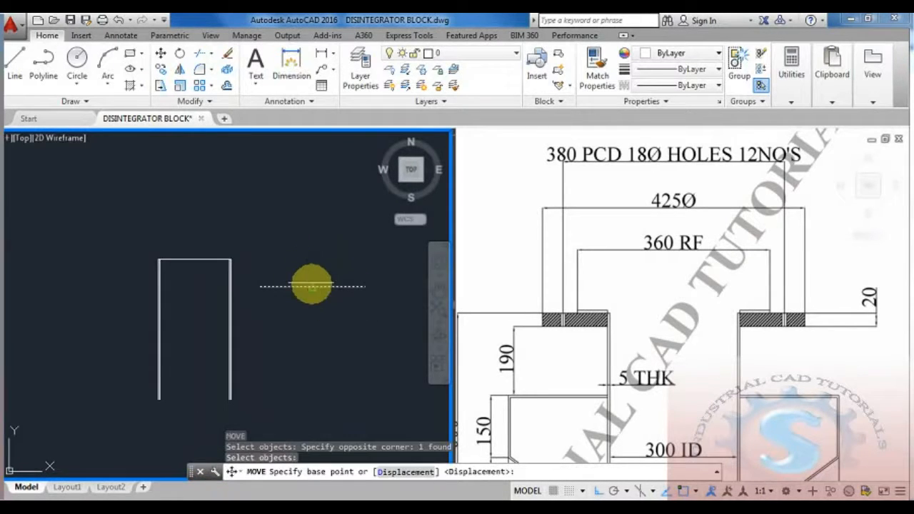
left_click(306, 287)
left_click(200, 258)
scroll(283, 257, "up", 4)
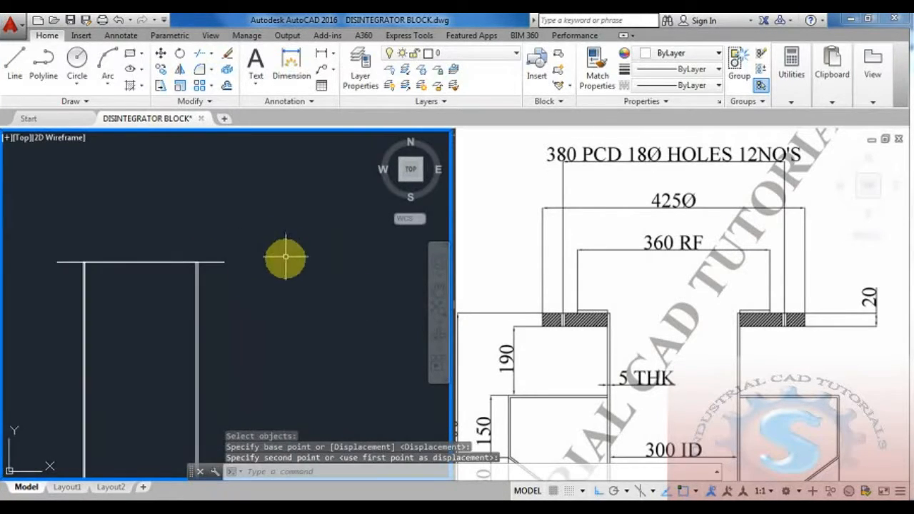
Draw a vertical line 20 long upward from the right end of the 450 long line
mouse_move(243, 272)
middle_mouse_down()
mouse_move(327, 298)
mouse_move(318, 284)
mouse_move(330, 296)
mouse_move(337, 284)
middle_mouse_up()
key("Escape")
key("Escape")
type("l")
key("Return")
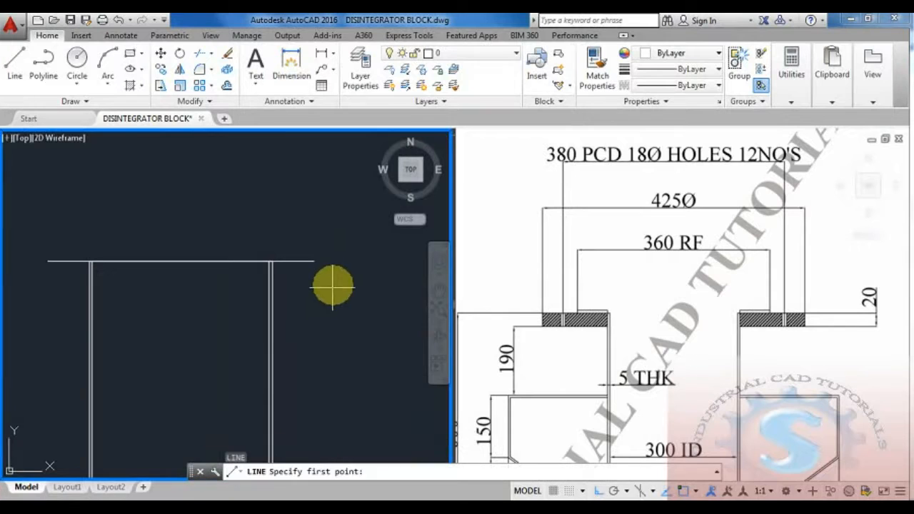
left_click(314, 261)
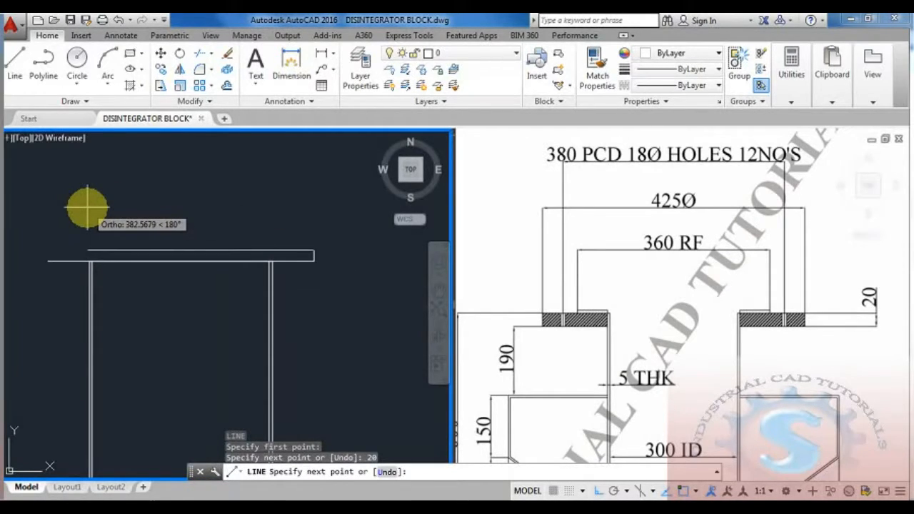
key("Escape")
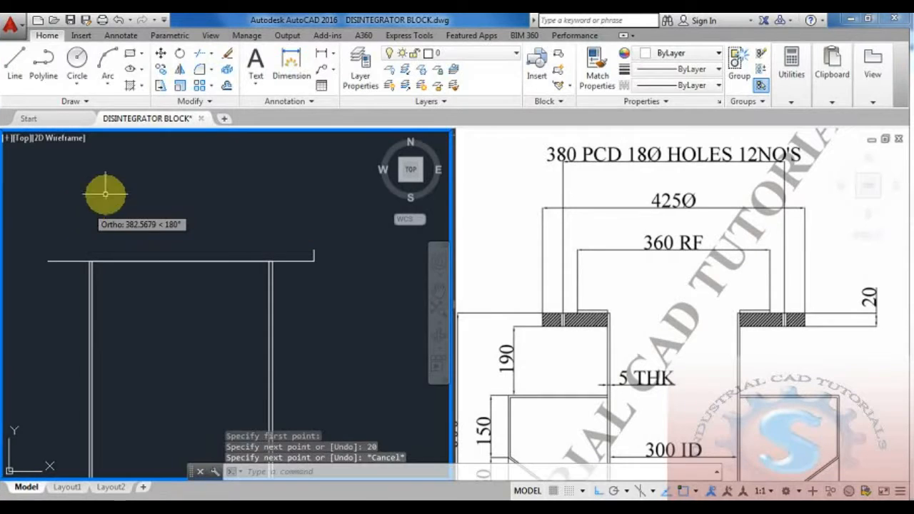
Erase the line joining the wall tops, the 450 long line and the short vertical line at its right end
left_click(160, 262)
key("Escape")
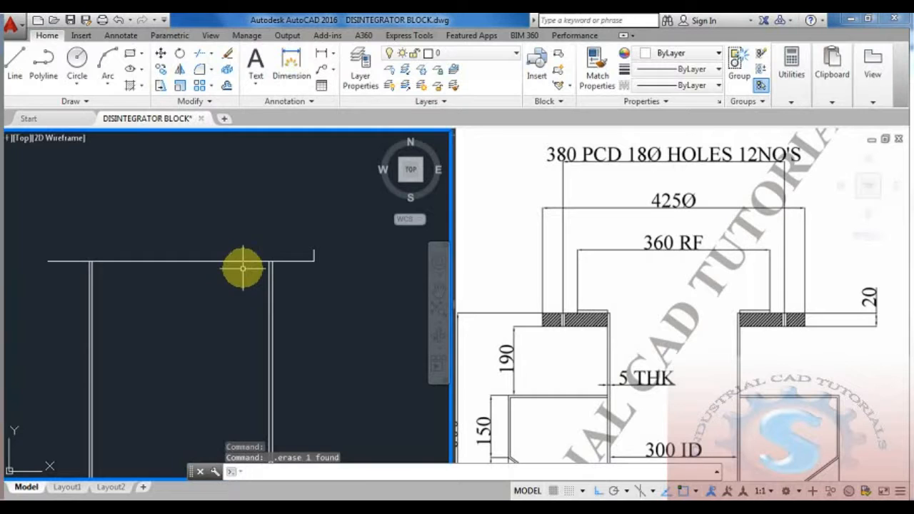
key("Escape")
key("Escape")
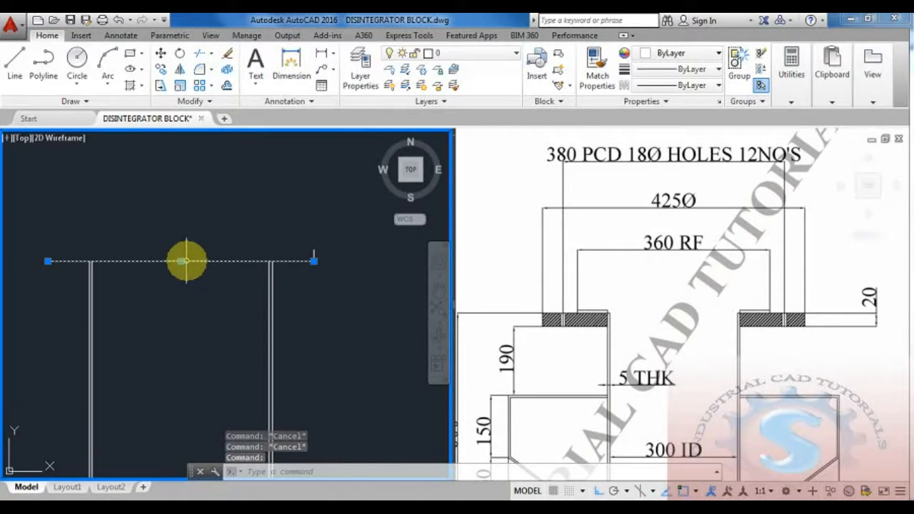
key("Delete")
left_click(320, 261)
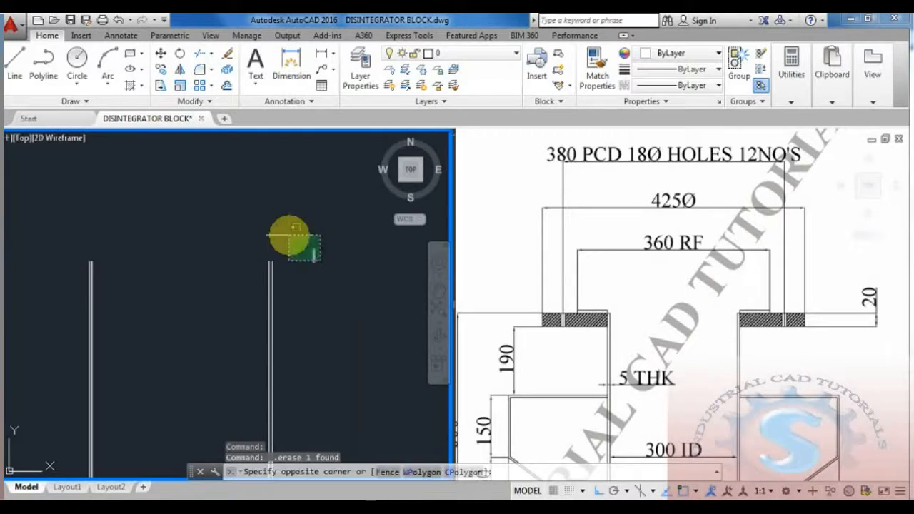
left_click(290, 235)
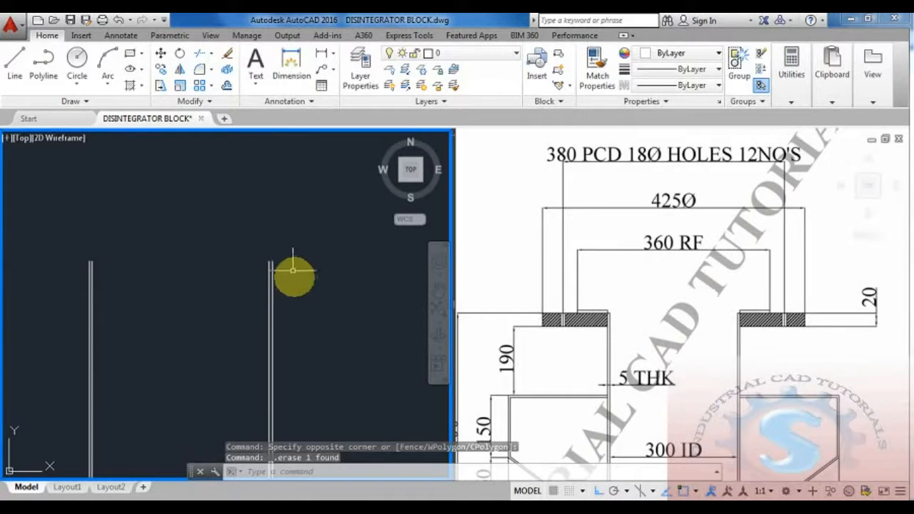
key("Escape")
key("Escape")
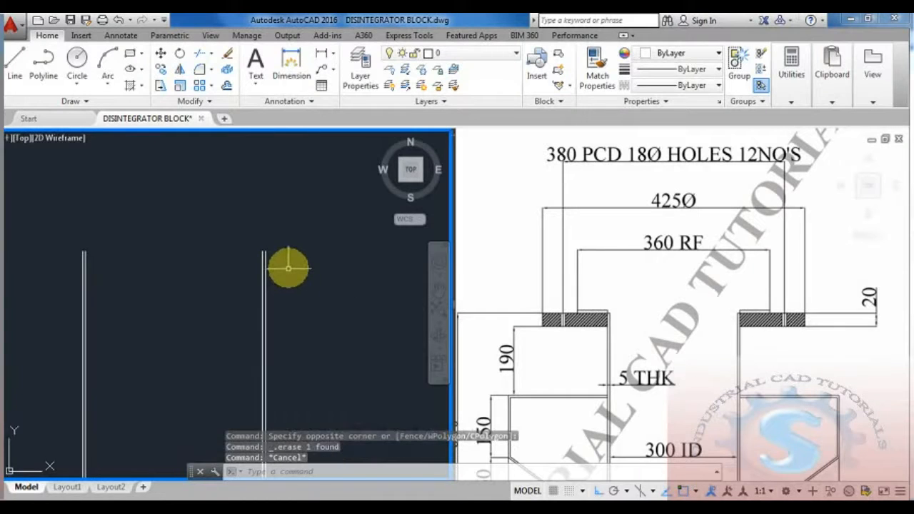
Draw a horizontal line joining the outer upper ends of the two walls
type("L")
key("Return")
middle_click_drag(264, 251, 83, 251)
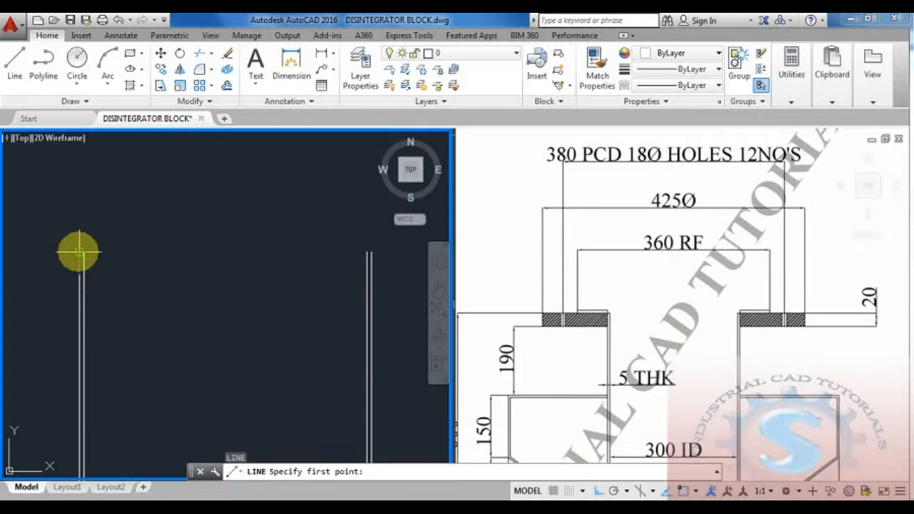
left_click(79, 251)
left_click(369, 251)
key("Escape")
Draw a horizontal line 425 long in the free space beside the walls
scroll(389, 271, "down", 2)
scroll(259, 249, "down", 2)
middle_click_drag(393, 272, 214, 232)
middle_click_drag(268, 257, 255, 272)
type("L")
key("Return")
left_click(254, 255)
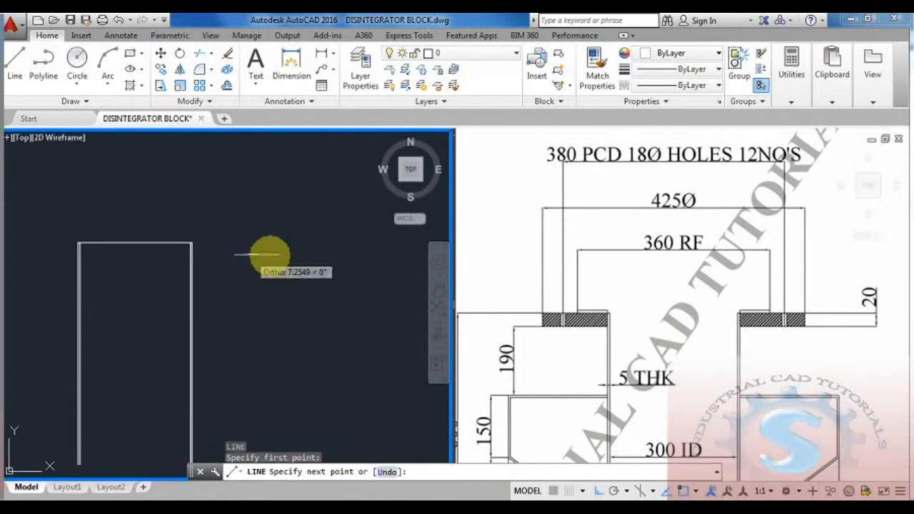
type("425")
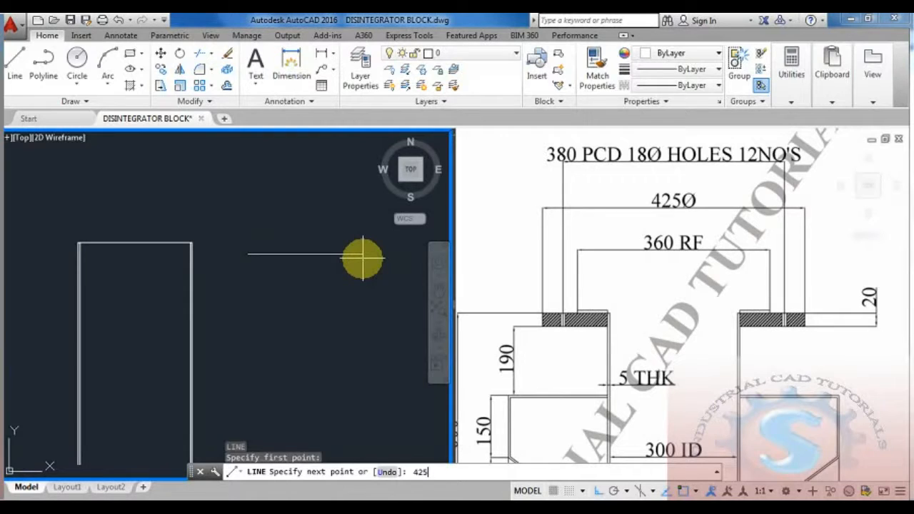
key("Return")
key("Escape")
Move the 425 long line by its midpoint onto the midpoint of the line joining the wall tops
middle_click_drag(364, 302, 336, 281)
type("M")
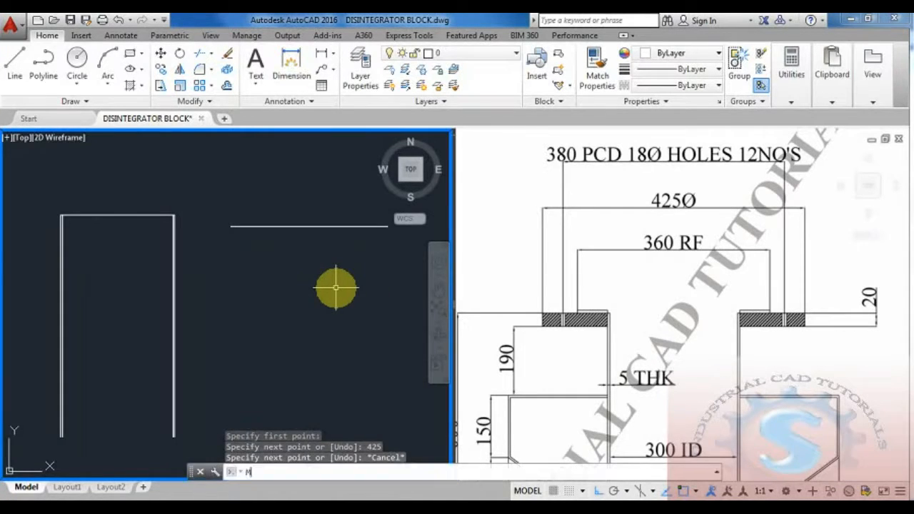
key("Return")
left_click(335, 288)
left_click(305, 223)
key("Return")
left_click(308, 226)
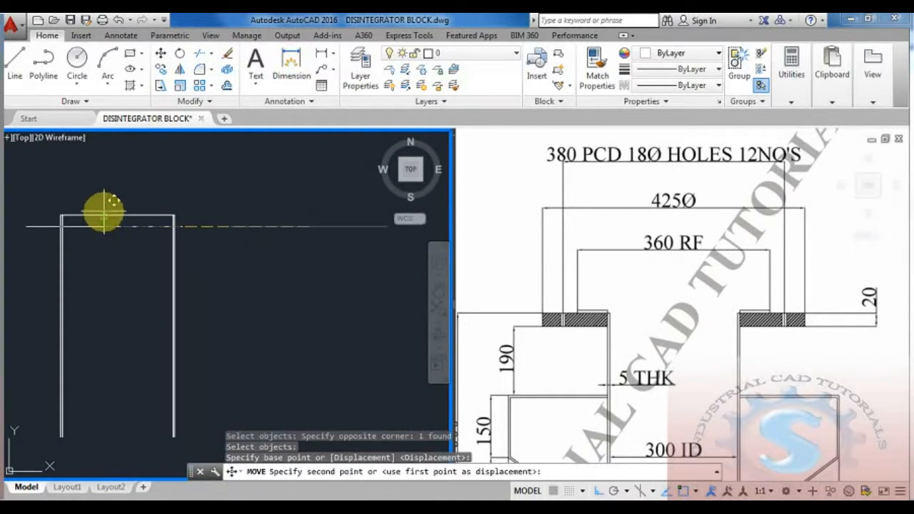
left_click(121, 216)
middle_click_drag(223, 240, 300, 256)
key("Escape")
Draw a vertical line 20 long downward from the right end of the 425 long line, keeping the Line command active
scroll(313, 265, "up", 2)
key("Escape")
key("Escape")
type("l")
key("Return")
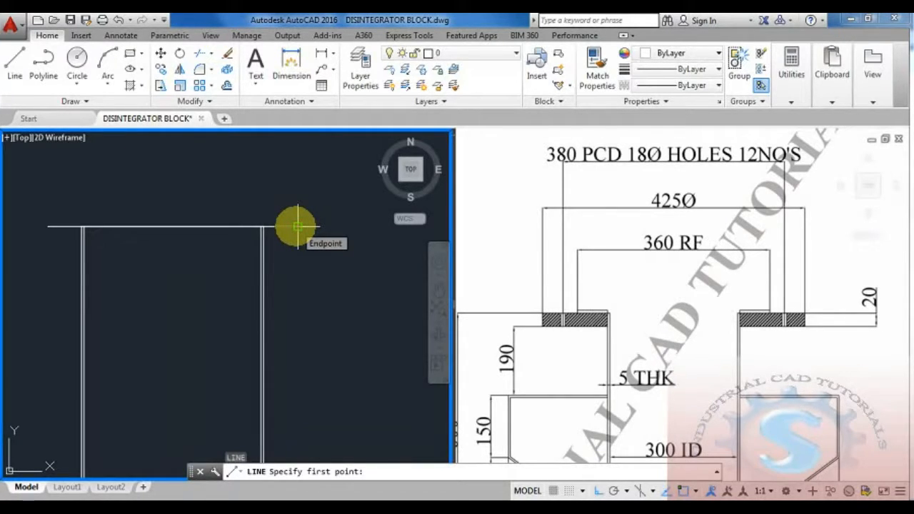
left_click(297, 226)
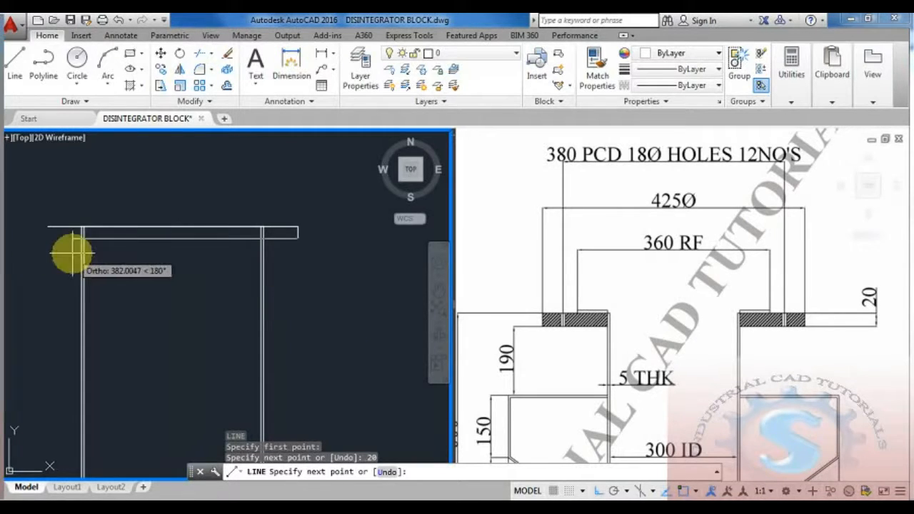
middle_click_drag(72, 255, 115, 254)
type("20")
key("Return")
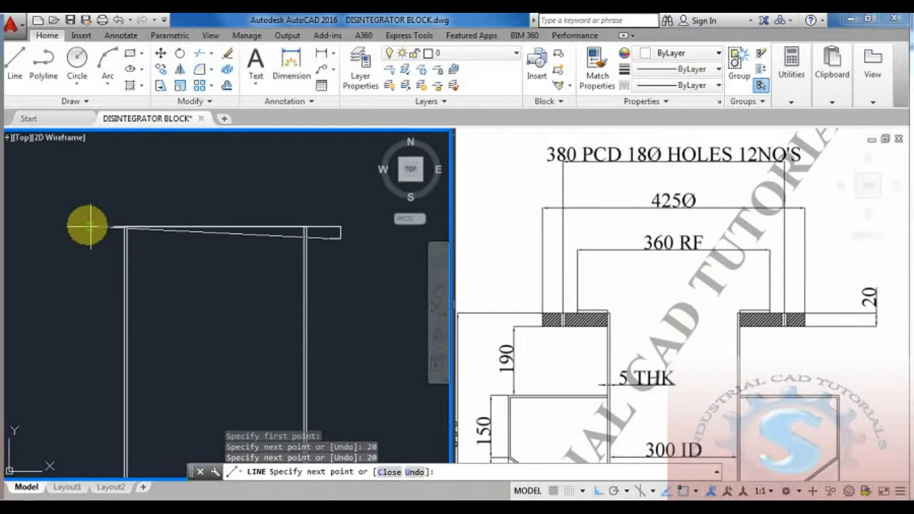
key("ctrl+z")
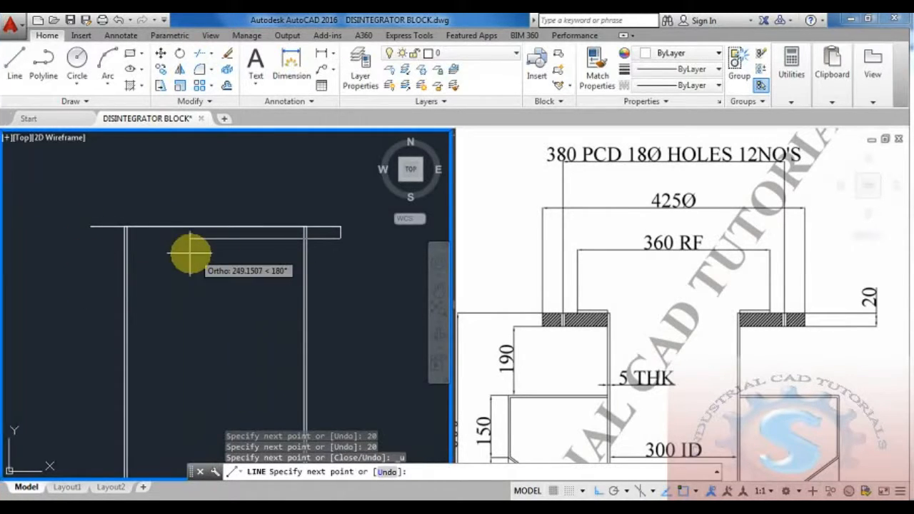
Continue the line 425 to the left for the flange's lower edge and close the left end up to the upper edge
type("425")
key("Return")
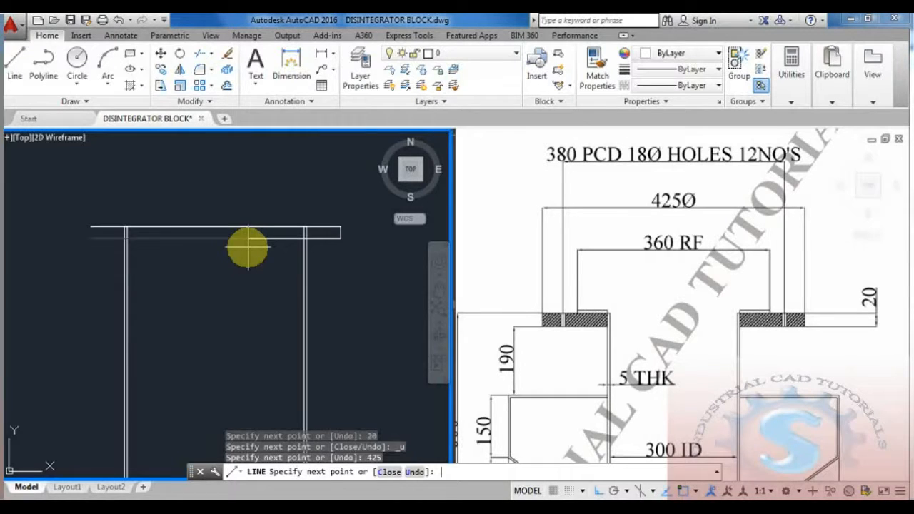
key("Escape")
middle_click_drag(186, 232, 167, 239)
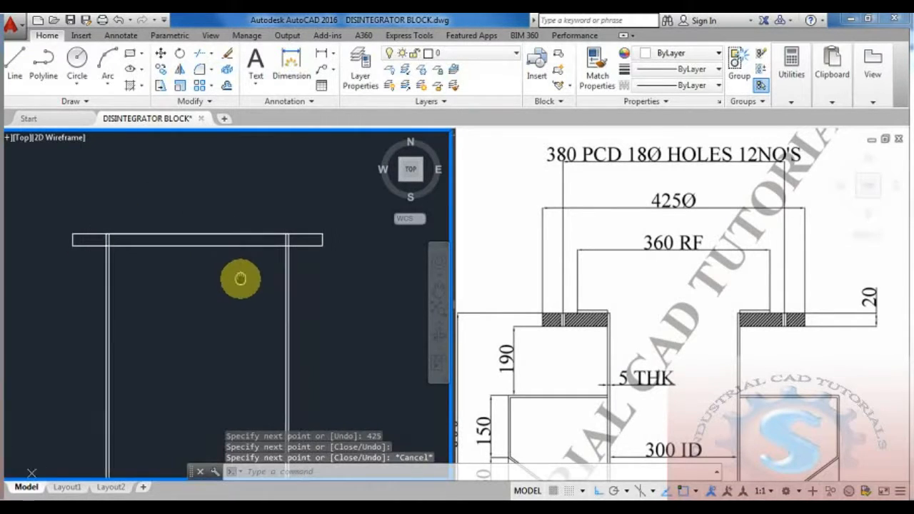
mouse_move(365, 316)
middle_mouse_down()
mouse_move(340, 331)
mouse_move(363, 292)
middle_mouse_up()
key("Escape")
key("Escape")
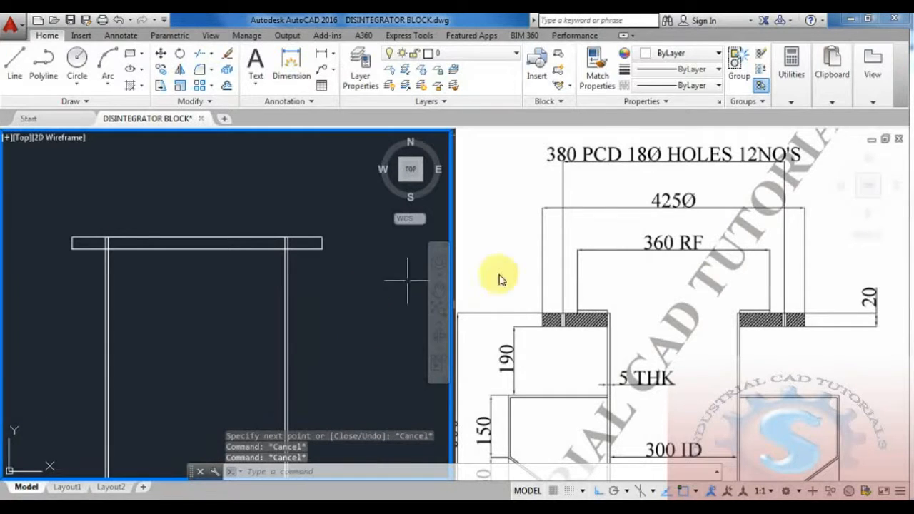
Draw a horizontal line 360 long beside the flange for the raised face
middle_click_drag(368, 280, 276, 280)
key("Escape")
type("l")
key("Return")
left_click(296, 259)
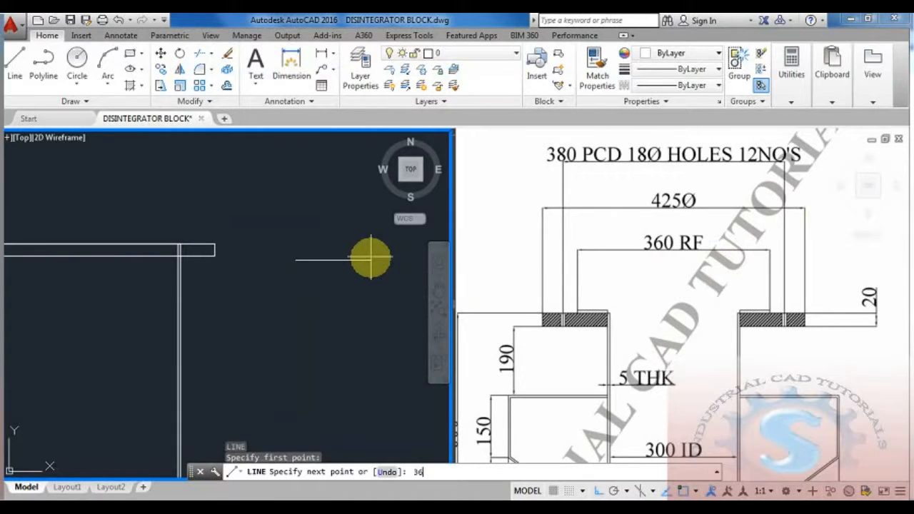
key("Return")
key("Escape")
scroll(299, 310, "down", 2)
middle_click_drag(298, 310, 243, 272)
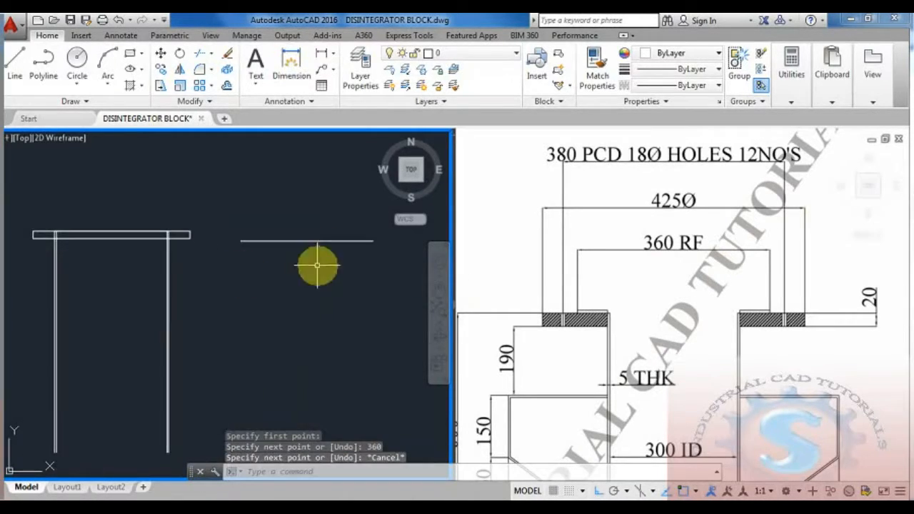
middle_click_drag(346, 254, 353, 282)
type("m")
key("Return")
left_click(375, 279)
left_click(275, 239)
key("Return")
key("Escape")
middle_click_drag(228, 279, 241, 291)
middle_click_drag(254, 288, 264, 283)
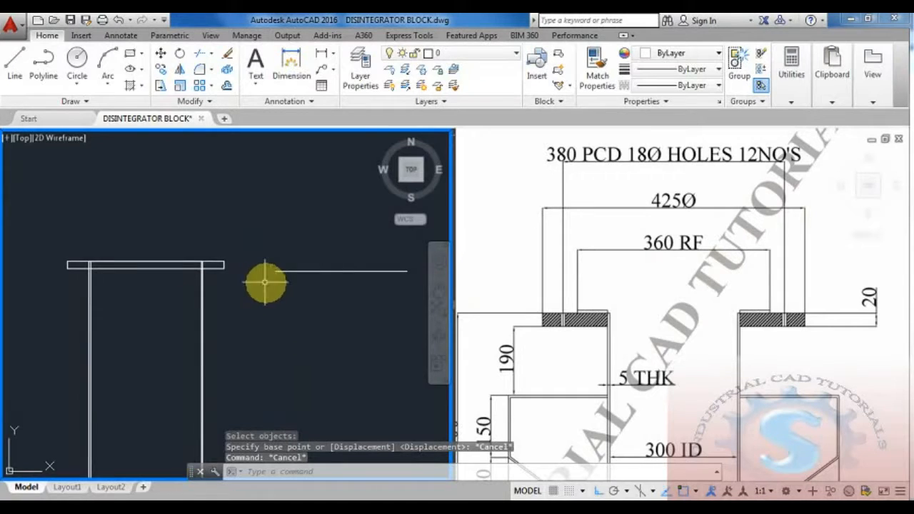
Examine the flange and 360 raised face in the reference drawing, and return to the working viewport
left_click(755, 310)
scroll(755, 310, "down", 5)
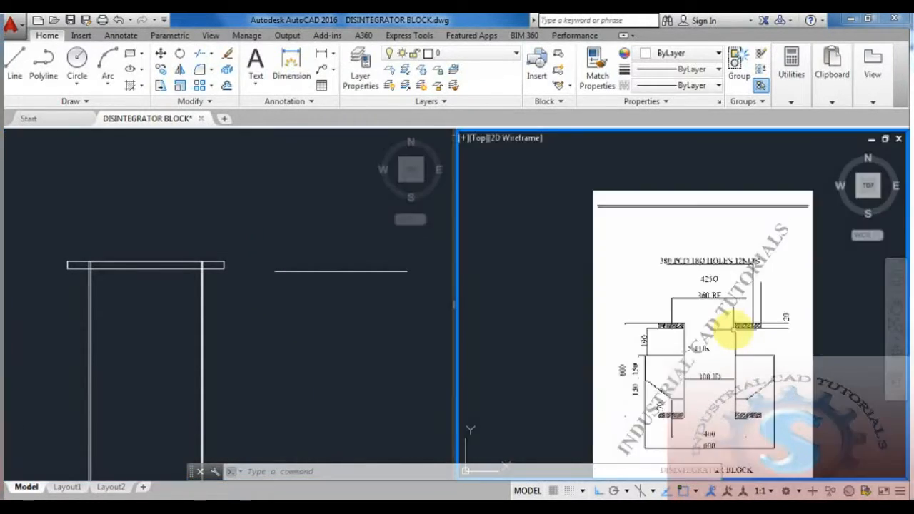
middle_click_drag(698, 473, 697, 402)
scroll(703, 286, "up", 5)
scroll(703, 285, "down", 5)
scroll(645, 259, "up", 5)
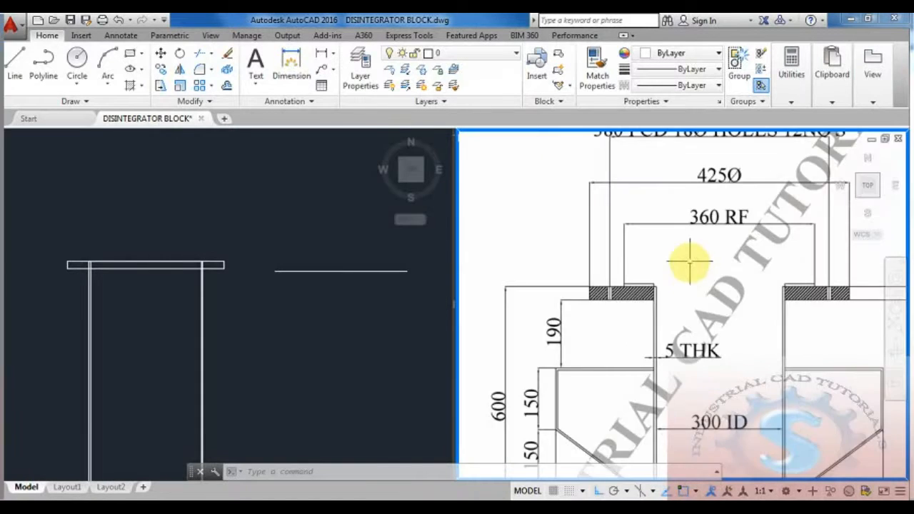
left_click(343, 291)
mouse_move(329, 296)
middle_mouse_down()
mouse_move(310, 296)
mouse_move(332, 297)
middle_mouse_up()
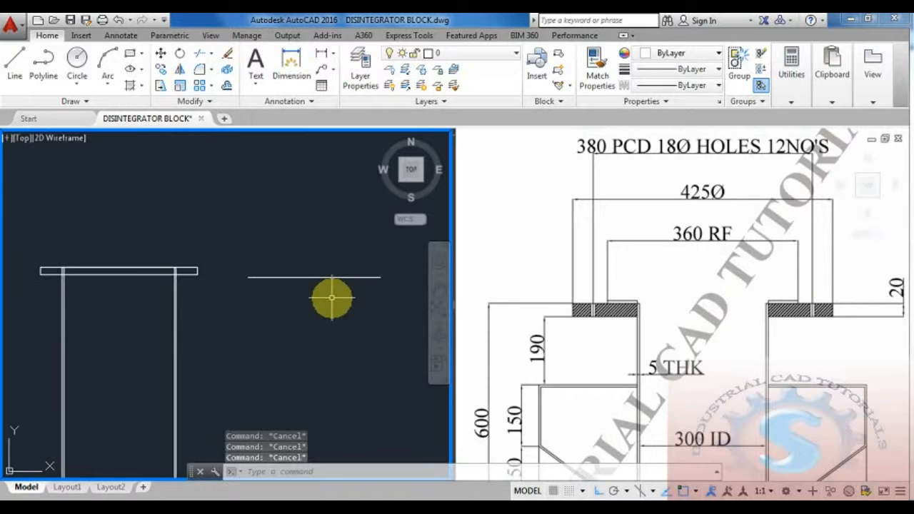
Move the 360 long line by its midpoint onto the midpoint of the flange's upper edge
type("m")
key("Return")
left_click(363, 316)
left_click(281, 236)
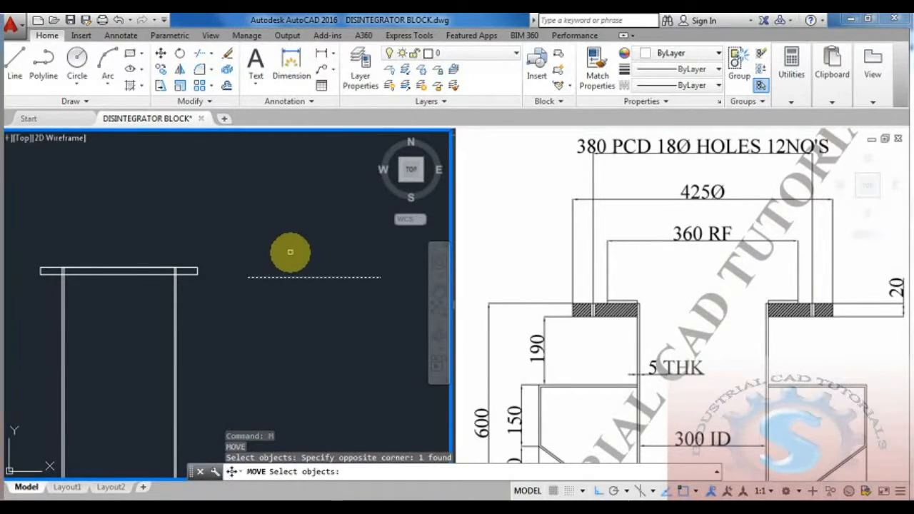
key("Return")
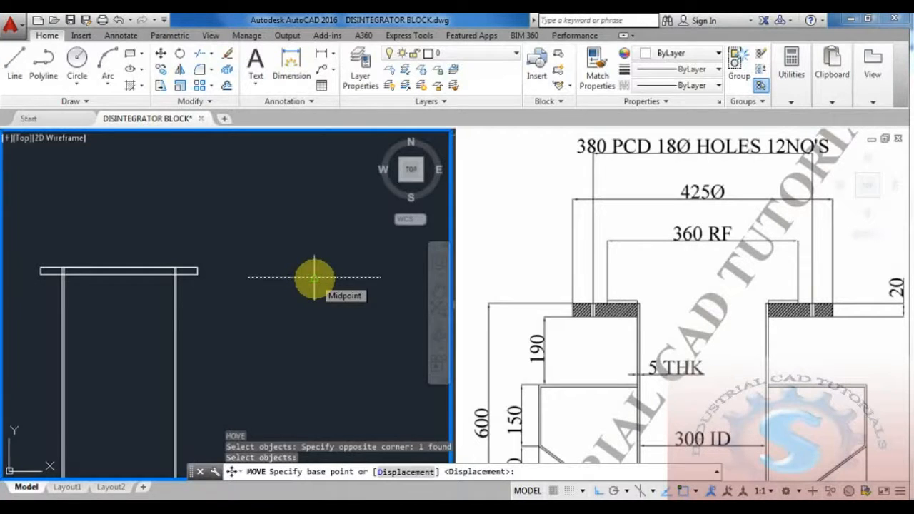
left_click(314, 277)
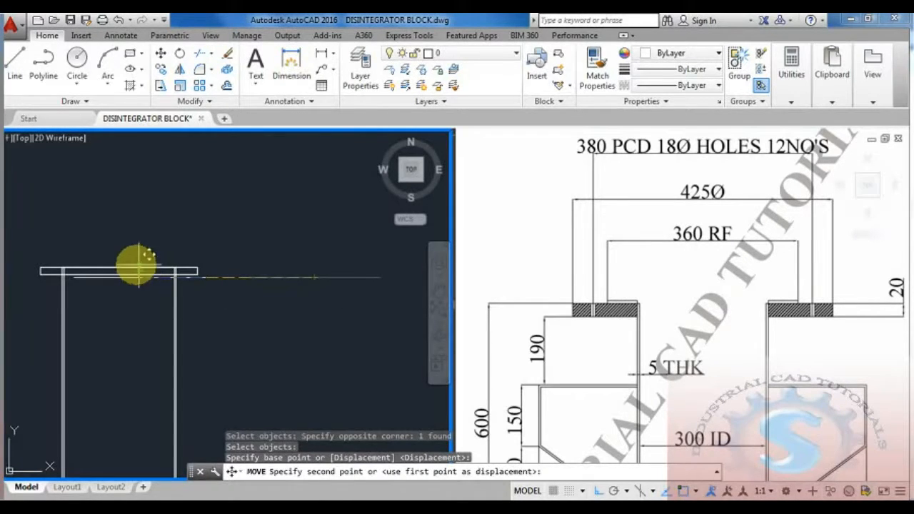
key("Escape")
middle_click_drag(214, 279, 293, 280)
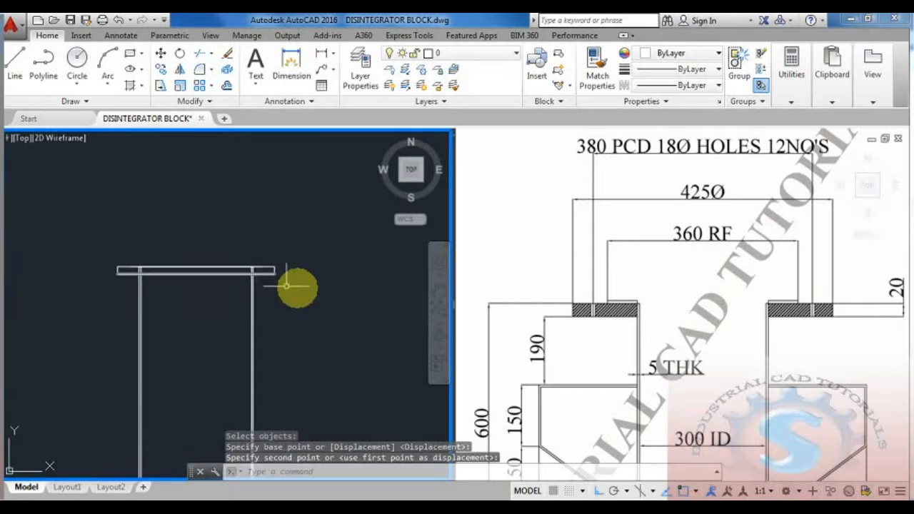
Draw a vertical line 3 long upward from the right end of the 360 long line on the flange's upper edge
key("Escape")
type("L")
key("Return")
scroll(264, 274, "up", 4)
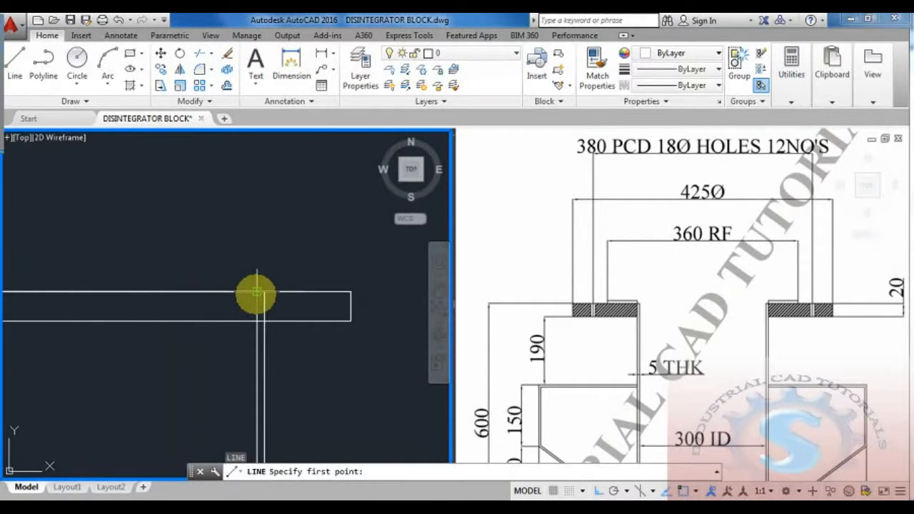
left_click(301, 292)
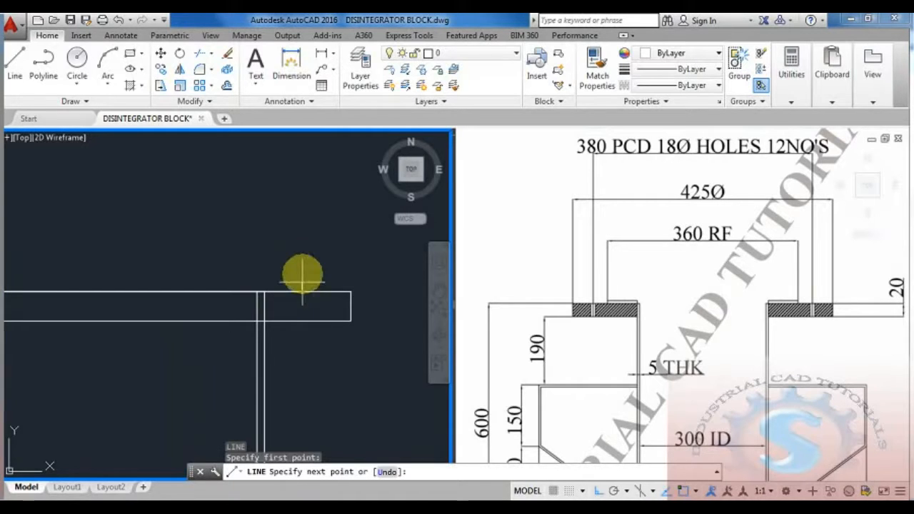
type("3")
key("Return")
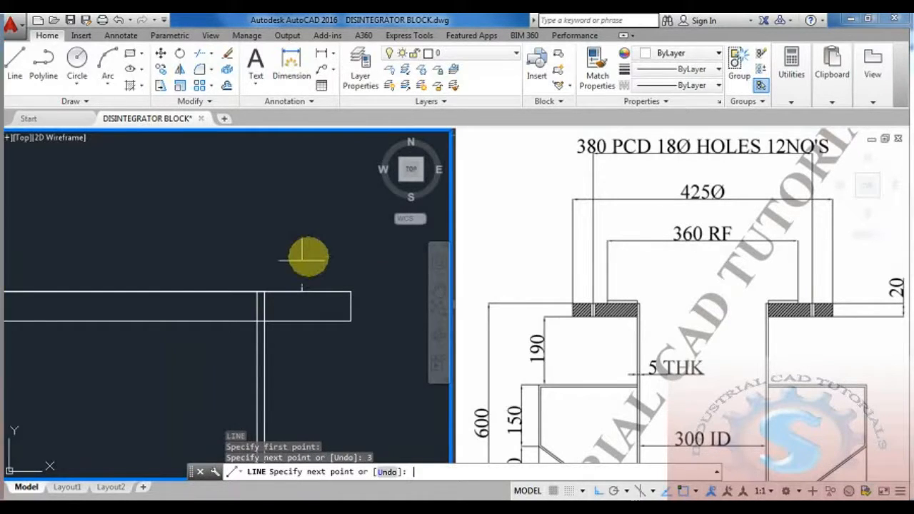
Replace the 3 long vertical segment at the right end of the 360 line with one 1.5 long
scroll(80, 255, "down", 2)
scroll(143, 253, "up", 2)
scroll(253, 253, "up", 2)
scroll(257, 265, "up", 2)
middle_click_drag(258, 265, 233, 263)
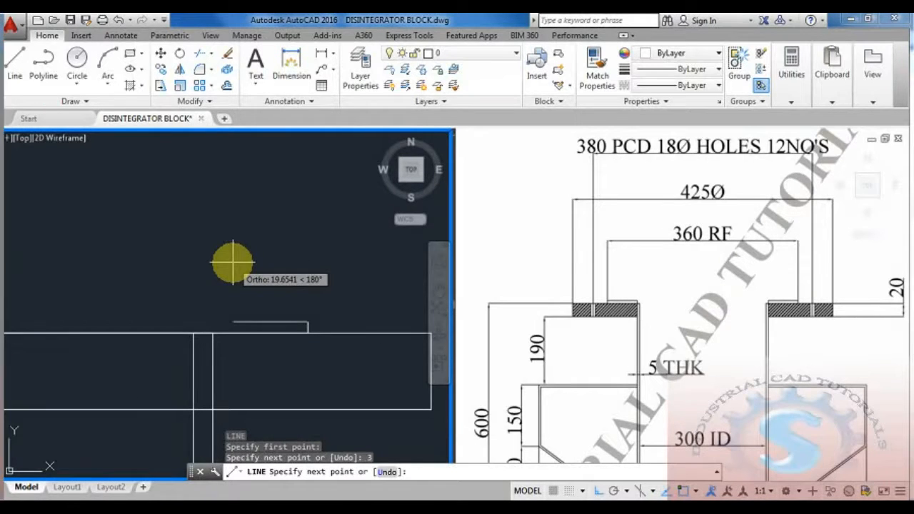
key("ctrl+z")
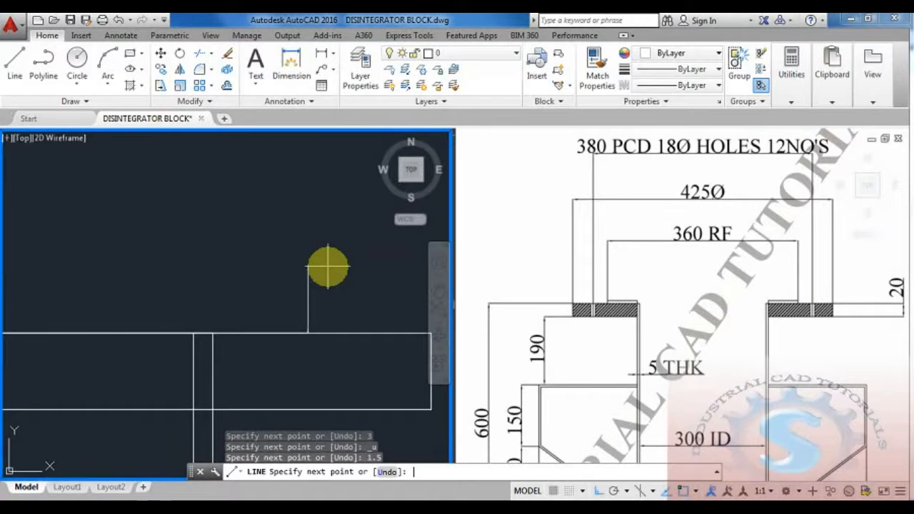
Continue the line horizontally left from the 1.5 segment's upper end, just past the right wall's outer line
scroll(236, 283, "up", 2)
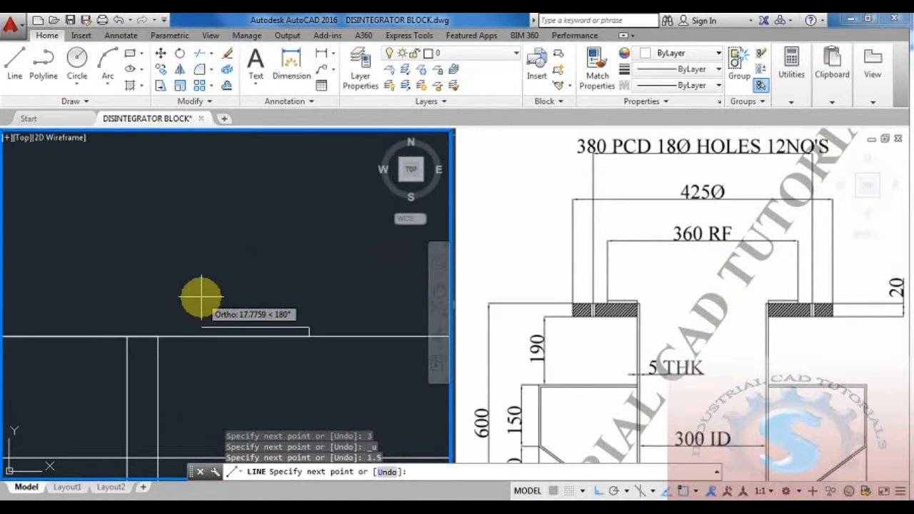
scroll(192, 299, "up", 2)
left_click(112, 312)
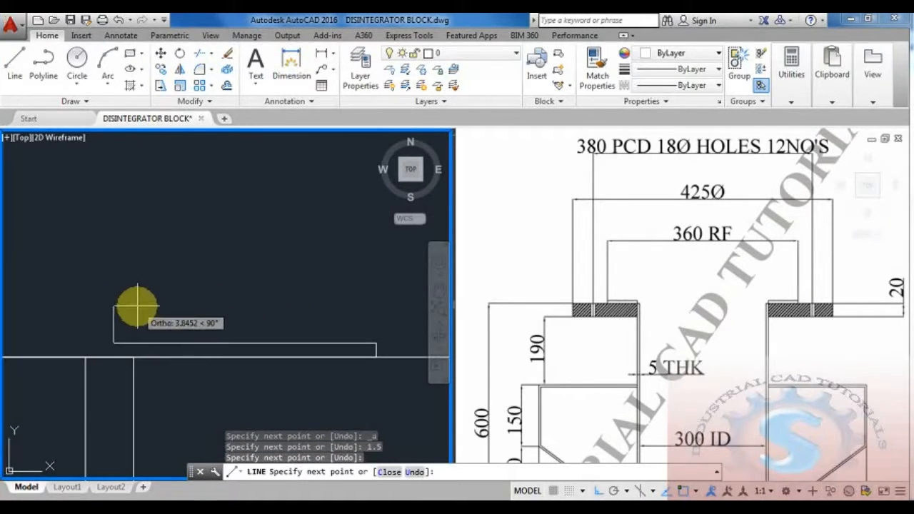
key("Escape")
Extend the right wall's outer line up to the top line of the raised face
middle_click_drag(178, 324, 166, 253)
type("ex")
key("space")
key("space")
left_click(151, 347)
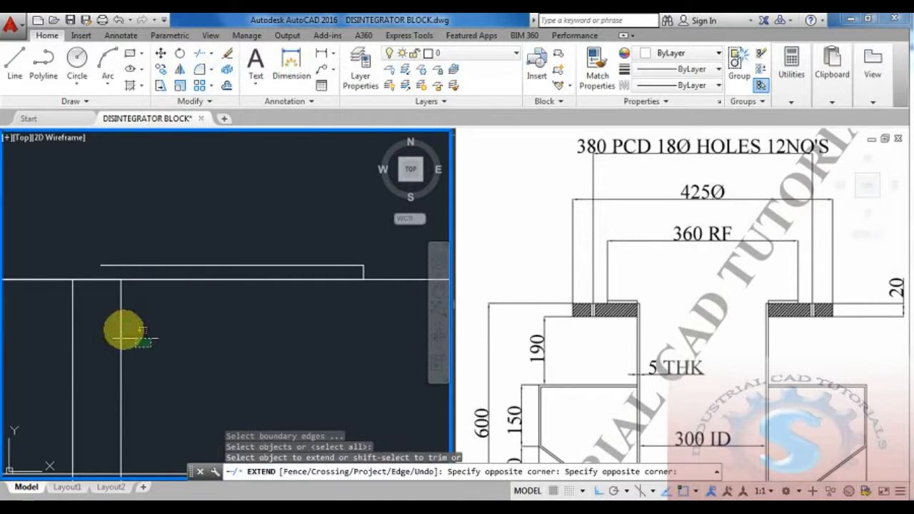
key("Escape")
Trim the part of the raised face's top line that overhangs inward beyond the right wall's outer line
type("tr")
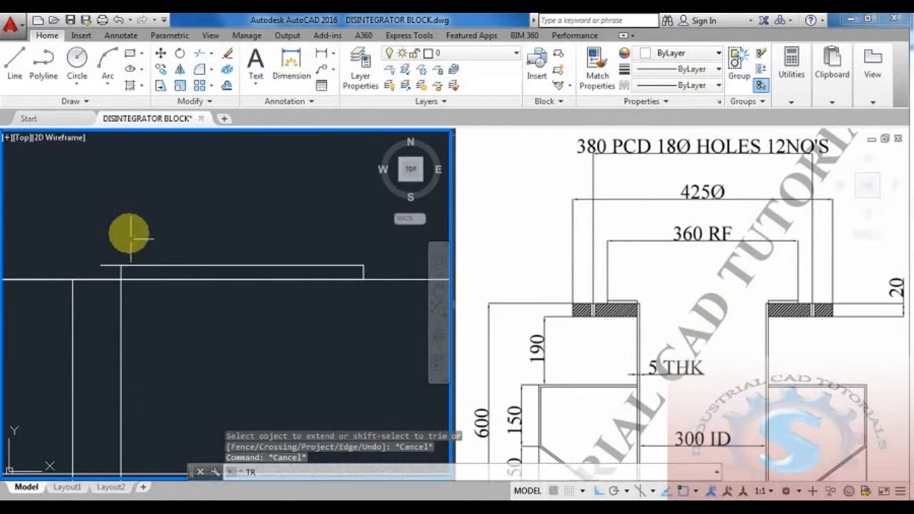
key("space")
key("space")
left_click(109, 267)
left_click(108, 264)
scroll(111, 264, "down", 4)
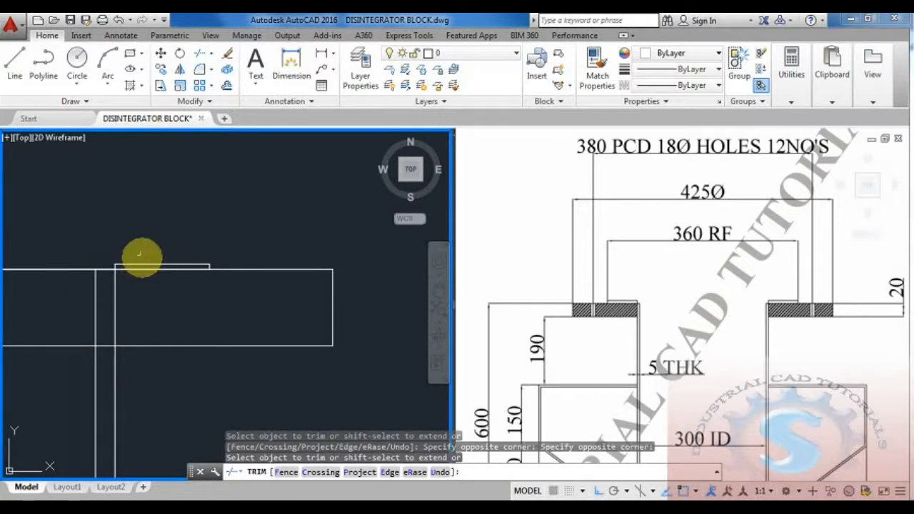
key("Escape")
key("Escape")
Mirror the right raised face lines and the outer wall line about the flange's vertical centre line, keeping the originals
type("mi")
key("space")
scroll(180, 240, "up", 2)
left_click(254, 288)
scroll(164, 268, "up", 1)
left_click(107, 269)
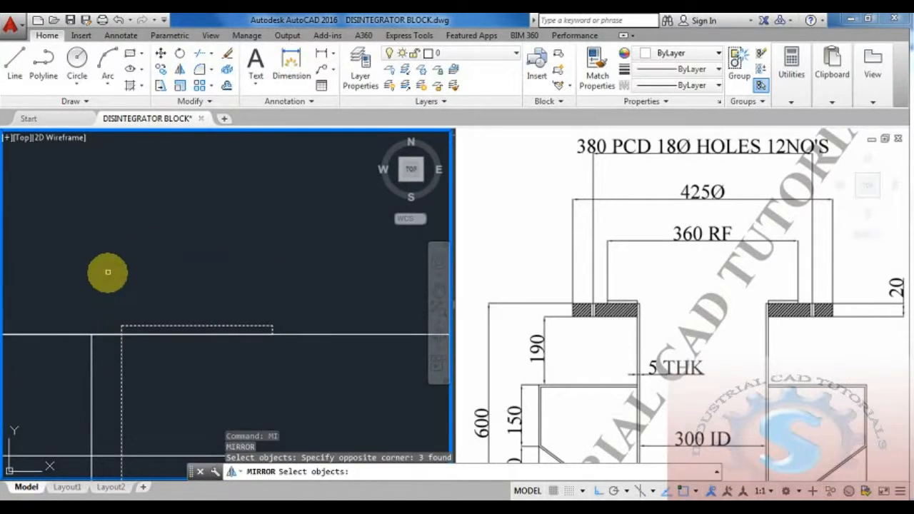
key("space")
key("space")
scroll(131, 312, "down", 2)
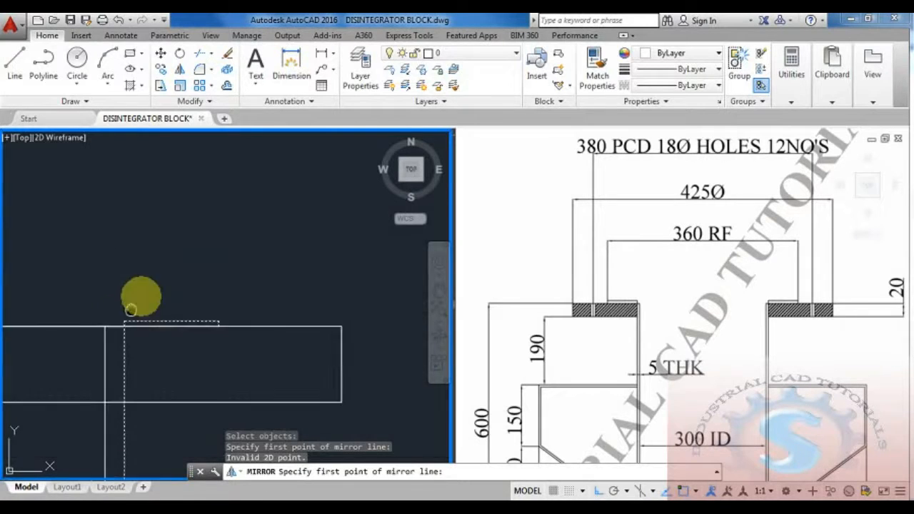
middle_click_drag(132, 309, 205, 236)
scroll(86, 264, "down", 6)
middle_click_drag(89, 265, 175, 270)
scroll(204, 265, "down", 5)
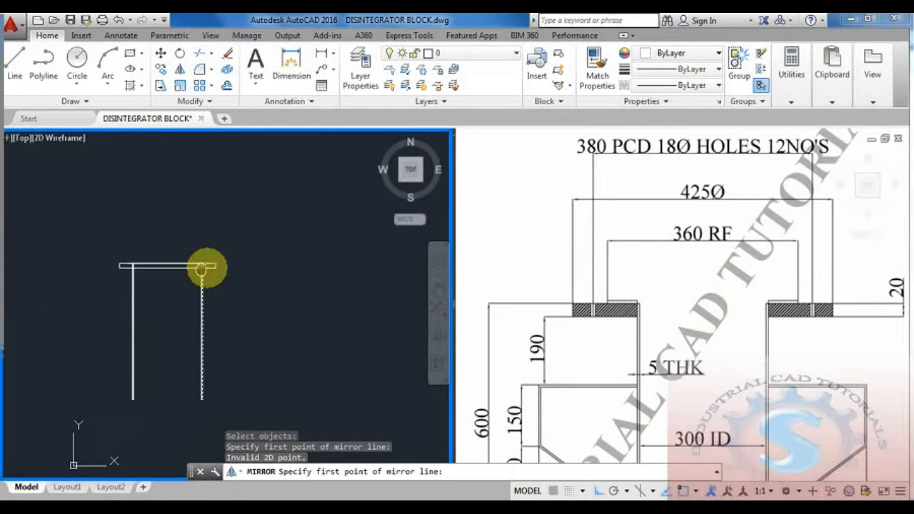
scroll(185, 251, "up", 4)
left_click(192, 249)
scroll(190, 349, "down", 2)
middle_click_drag(190, 350, 173, 251)
left_click(164, 325)
key("space")
scroll(212, 322, "up", 8)
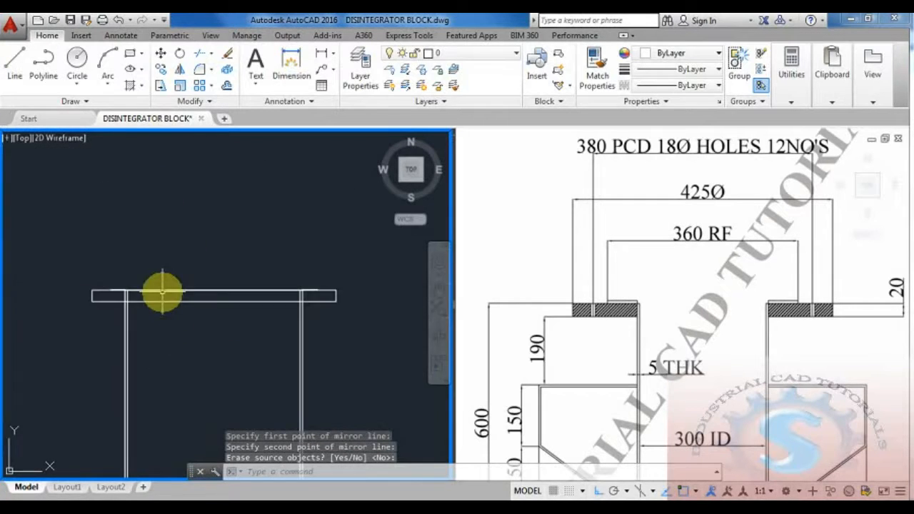
Examine the flange's bolt hole callout and pitch circle in the reference drawing, and return to the working viewport
scroll(204, 326, "down", 5)
scroll(204, 326, "up", 3)
scroll(205, 335, "down", 5)
left_click(735, 184)
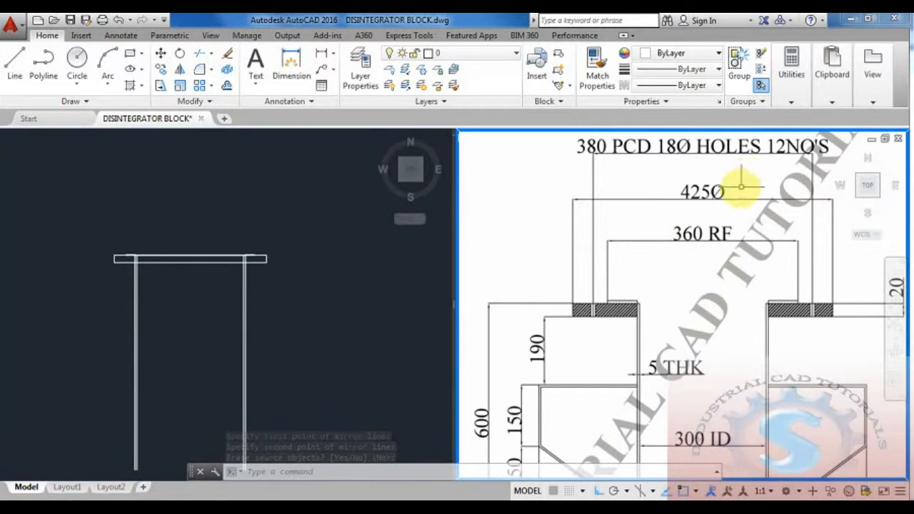
scroll(735, 193, "up", 2)
scroll(726, 217, "down", 4)
scroll(726, 223, "up", 2)
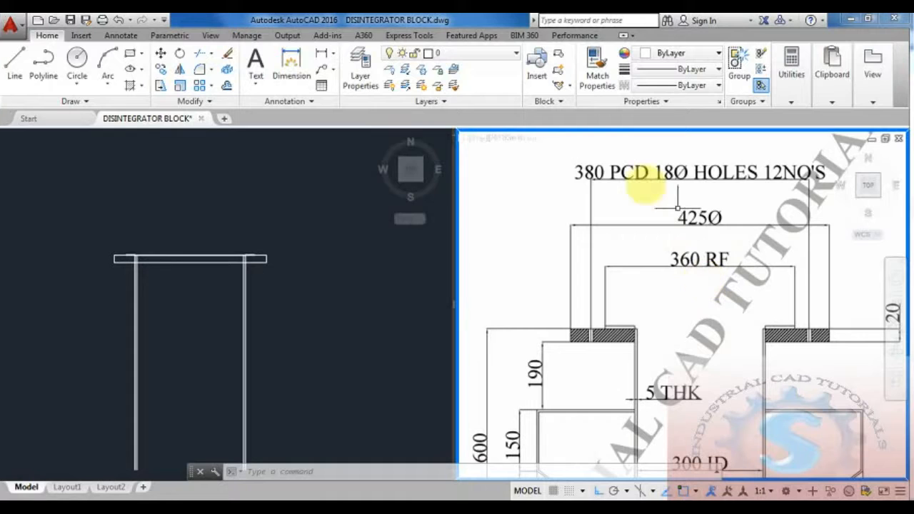
left_click(271, 291)
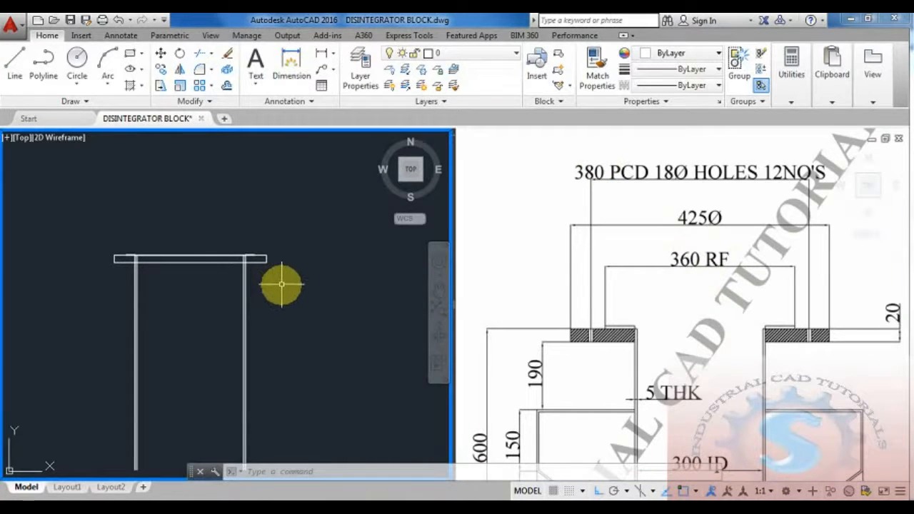
Draw a horizontal line 380 long beside the flange for the hole pitch circle diameter
key("Escape")
scroll(285, 311, "up", 2)
type("l")
key("Return")
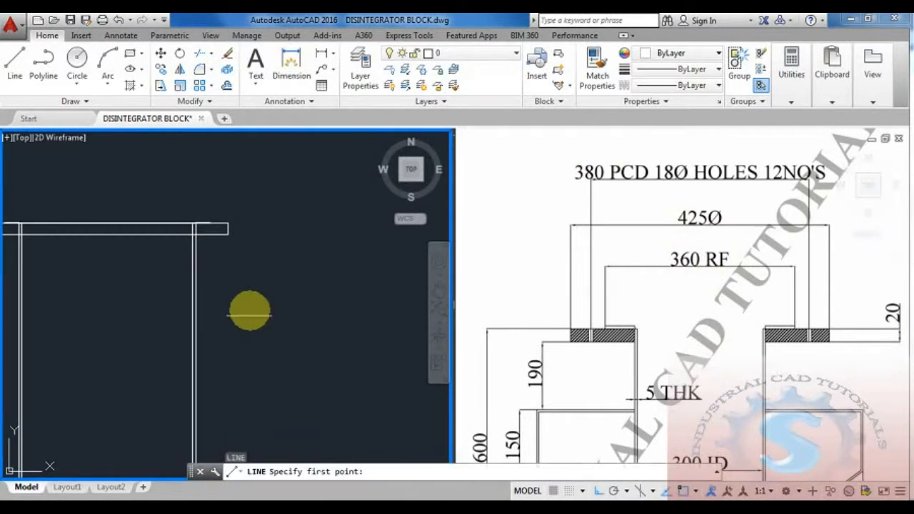
left_click(250, 303)
type("380")
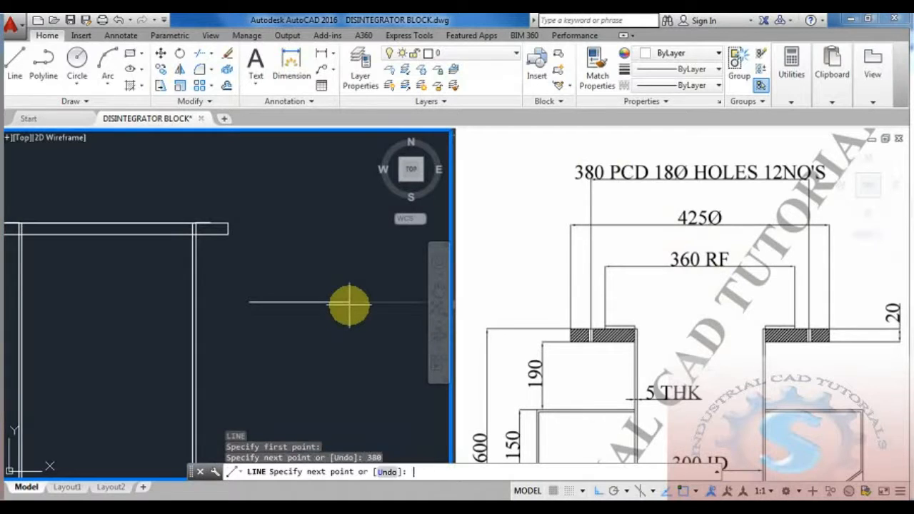
key("Return")
key("Escape")
Move the 380 long line by its midpoint onto the midpoint of the flange's upper edge
scroll(317, 330, "down", 4)
scroll(337, 323, "up", 2)
middle_click_drag(337, 324, 332, 318)
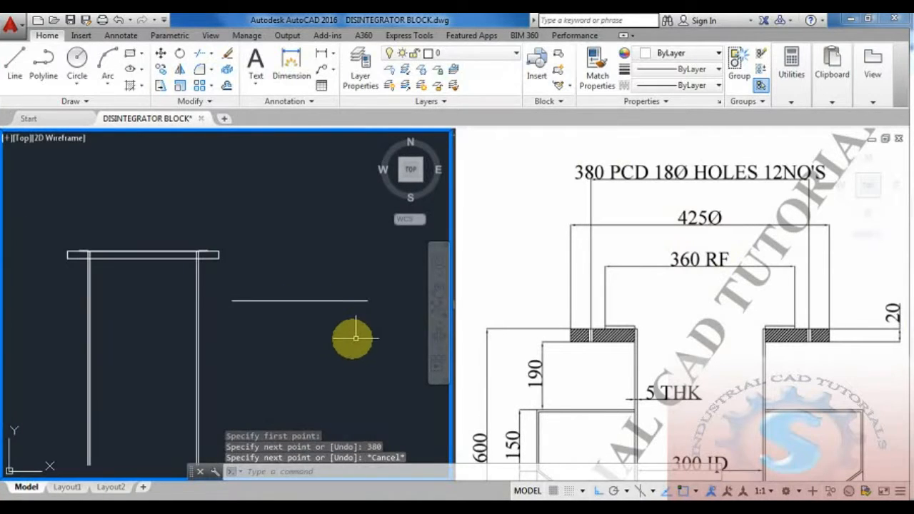
type("m")
key("Return")
left_click(358, 355)
left_click(294, 257)
key("Return")
left_click(302, 301)
scroll(140, 256, "up", 3)
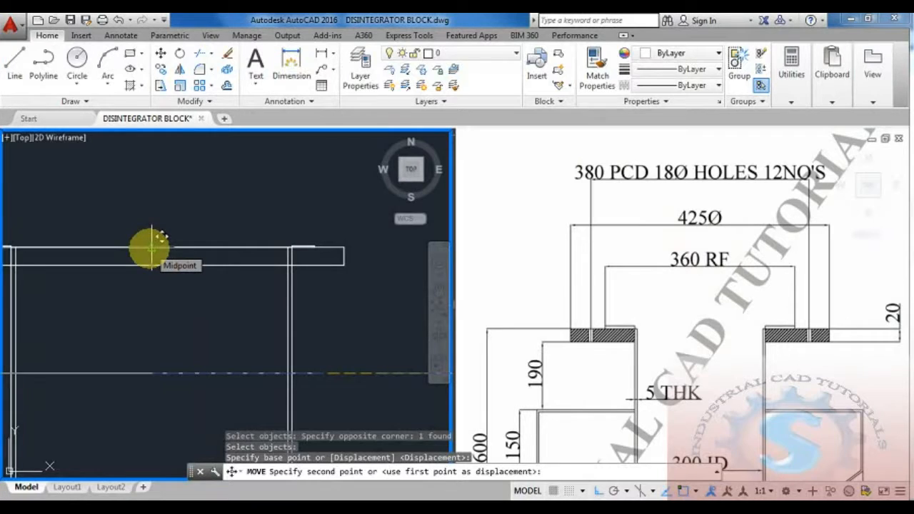
key("Escape")
Draw a vertical hole centre line from the 380 line's right end down to the flange's lower edge
middle_click_drag(312, 290, 332, 274)
type("l")
key("Return")
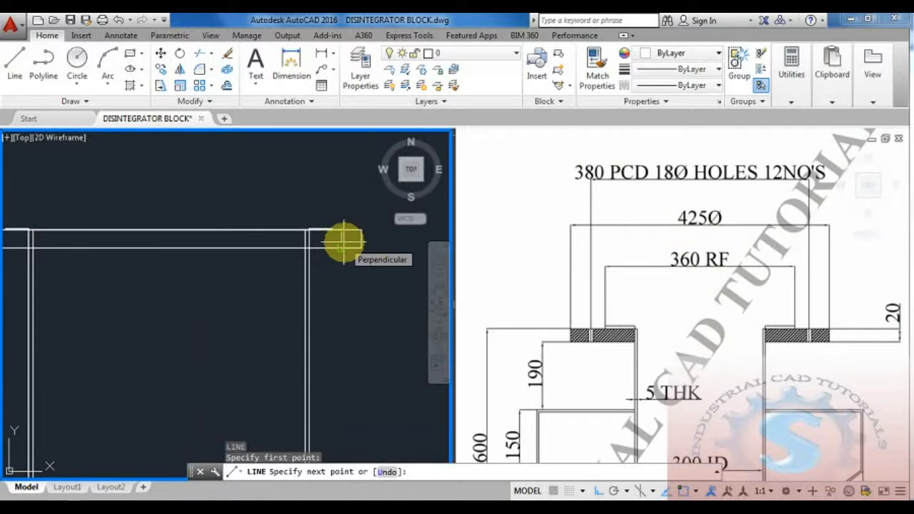
scroll(345, 251, "up", 2)
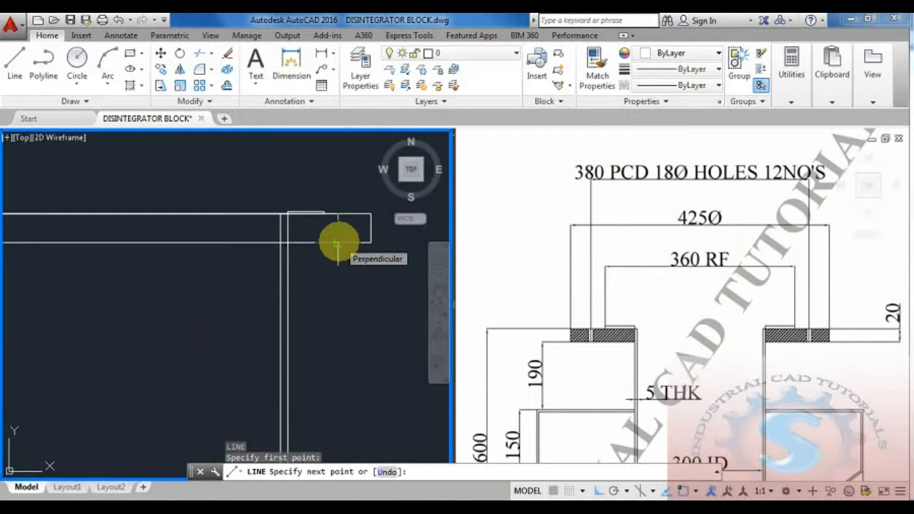
left_click(337, 290)
key("Escape")
Mirror the right hole centre line about the flange's vertical centre line, keeping the original
scroll(328, 266, "down", 2)
type("mi")
key("Return")
scroll(343, 225, "up", 4)
left_click(328, 241)
left_click(302, 227)
key("Return")
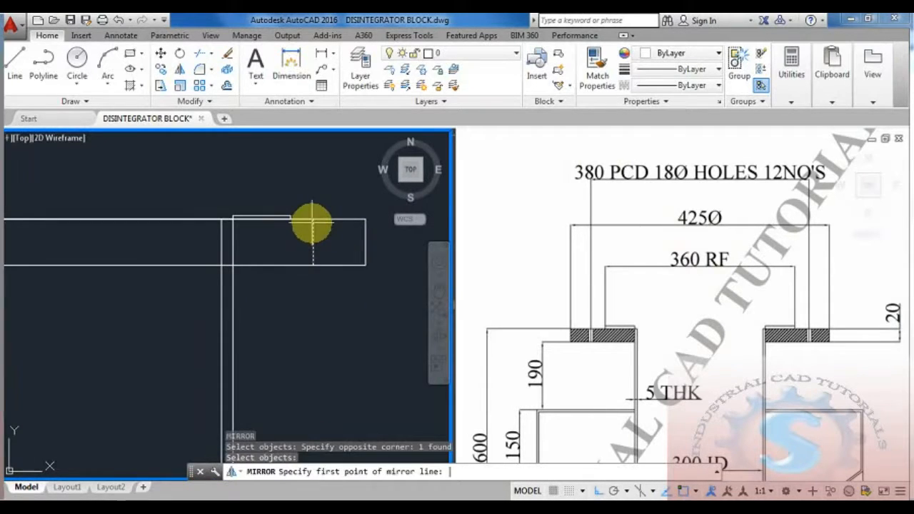
scroll(270, 285, "down", 3)
left_click(196, 259)
left_click(218, 351)
key("Return")
Offset the right hole centre line by 9 to both sides to form the 18 diameter hole's edges
scroll(231, 300, "up", 3)
scroll(314, 287, "up", 2)
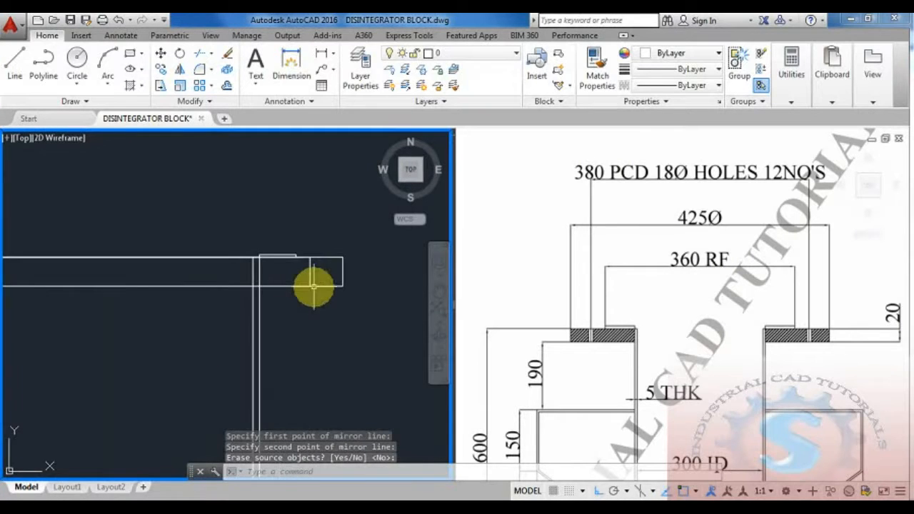
middle_click_drag(302, 296, 279, 312)
key("Escape")
key("Escape")
key("Escape")
type("o")
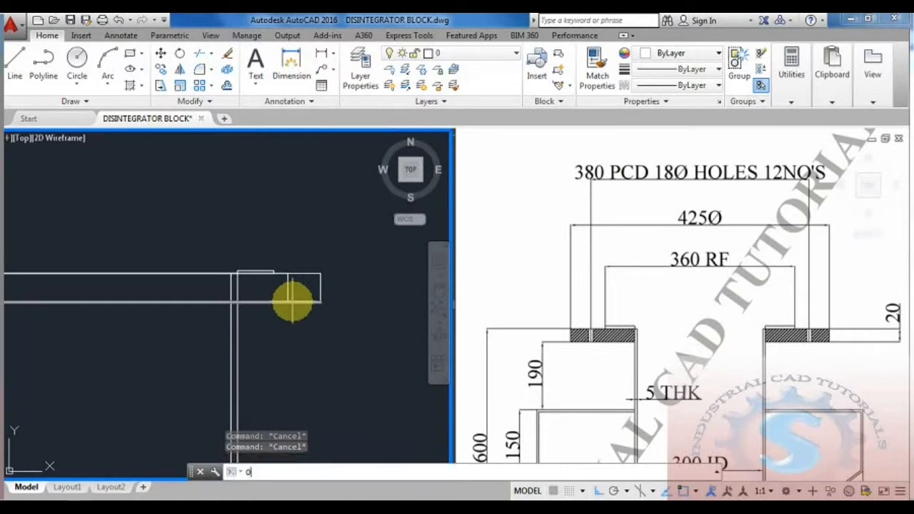
key("Return")
type("9")
key("Return")
scroll(304, 286, "up", 3)
left_click(304, 286)
left_click(327, 286)
left_click(303, 292)
left_click(293, 293)
scroll(293, 292, "down", 3)
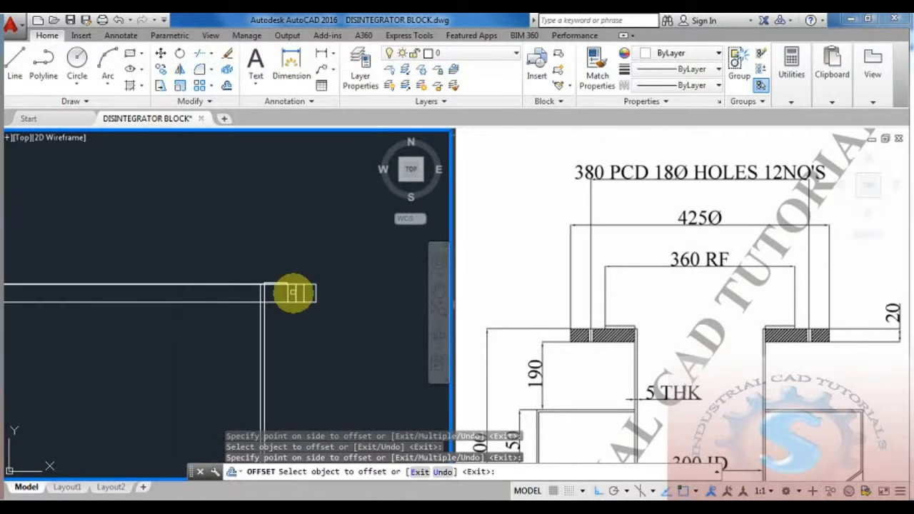
scroll(288, 298, "up", 2)
scroll(315, 290, "up", 3)
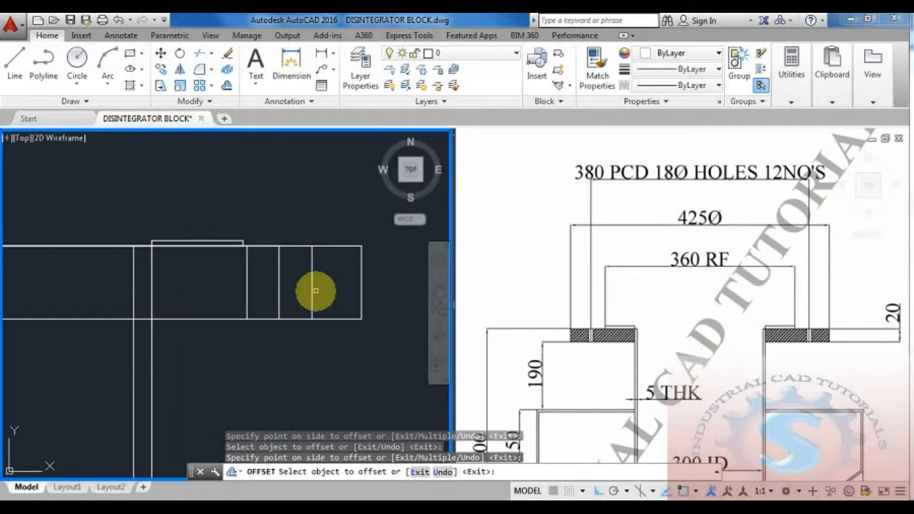
scroll(314, 291, "down", 6)
scroll(270, 310, "up", 2)
scroll(273, 310, "down", 2)
key("Escape")
Mirror the right hole's edge and centre lines about the flange's vertical centre line, keeping the originals
type("mi")
key("Return")
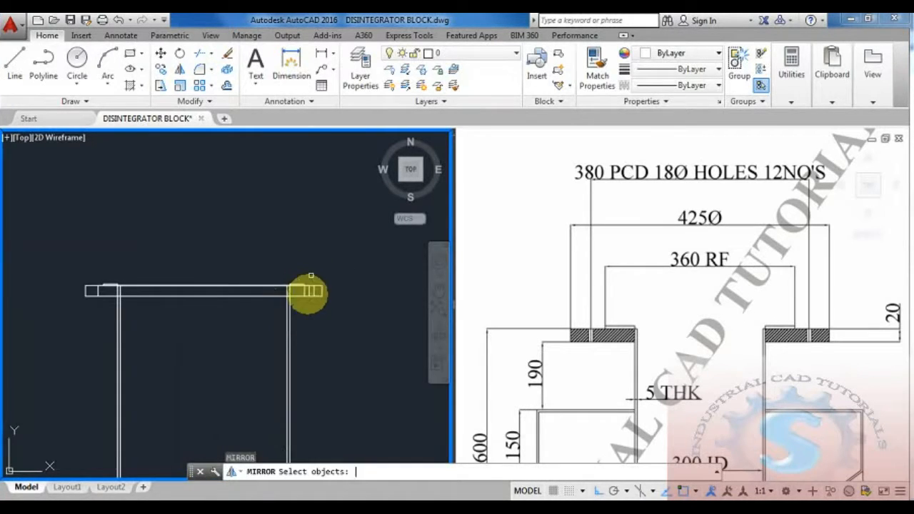
scroll(325, 292, "up", 2)
left_click(336, 281)
left_click(245, 269)
key("Return")
scroll(153, 264, "down", 2)
scroll(240, 277, "down", 2)
scroll(204, 273, "up", 4)
left_click(194, 255)
left_click(196, 369)
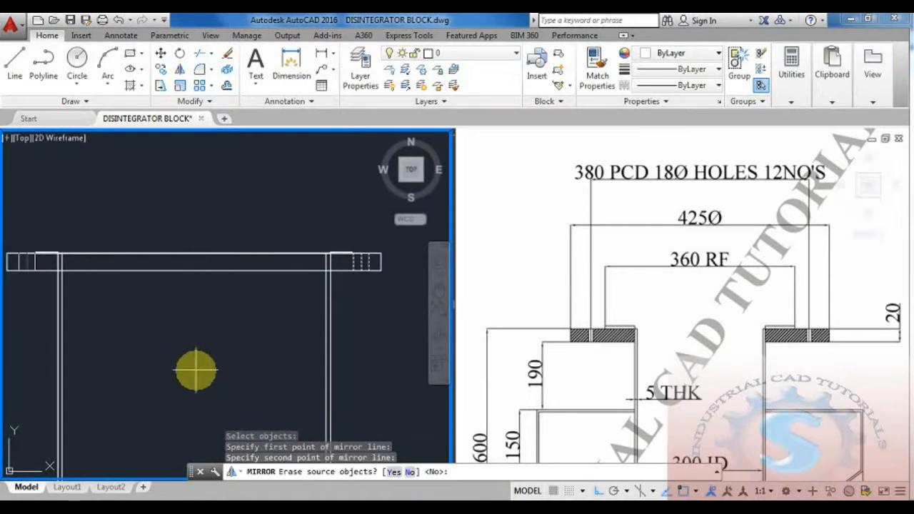
scroll(198, 329, "down", 2)
scroll(200, 329, "up", 2)
key("Return")
key("Escape")
key("Escape")
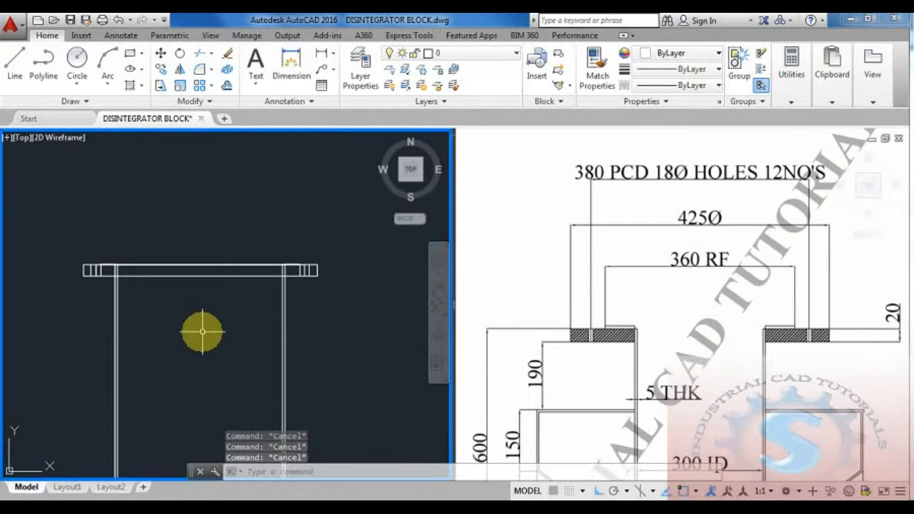
Add a linear dimension across the flange's full width, placed above the flange
mouse_move(302, 312)
middle_mouse_down()
mouse_move(330, 326)
mouse_move(330, 338)
mouse_move(353, 326)
middle_mouse_up()
left_click(322, 54)
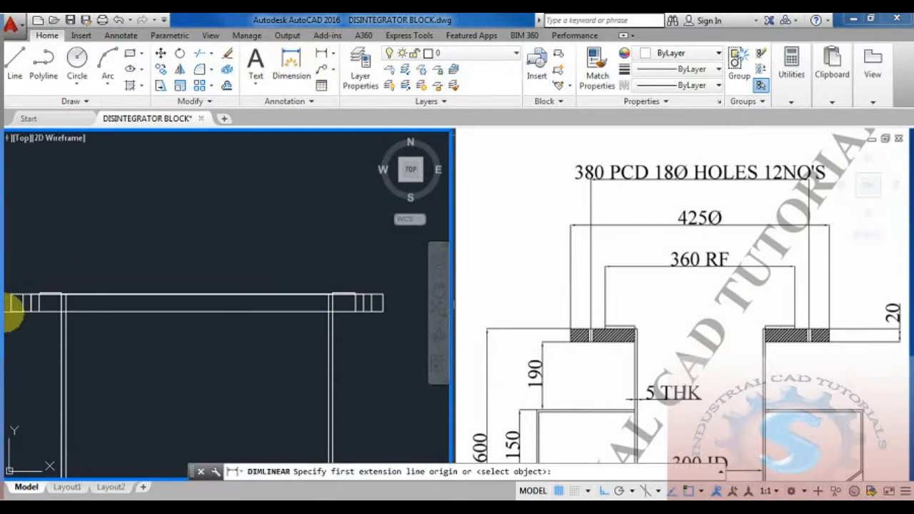
left_click(12, 312)
left_click(383, 312)
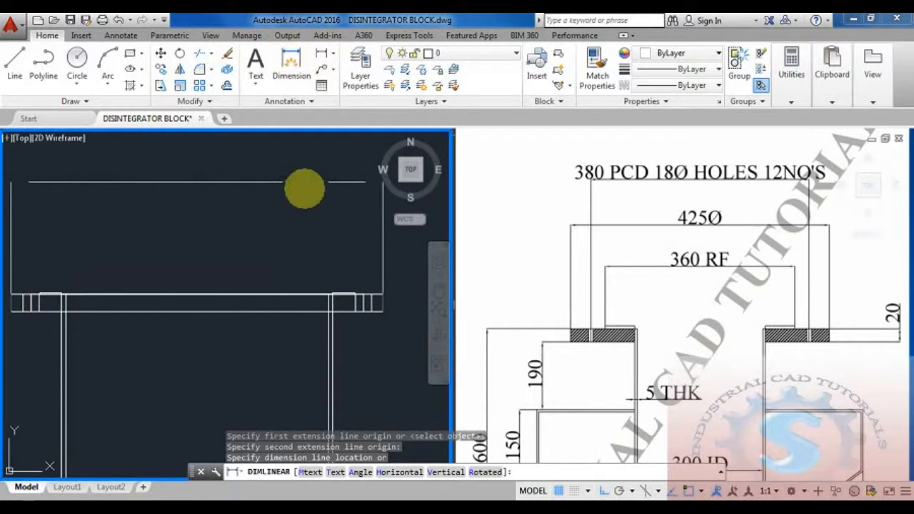
middle_click_drag(307, 224, 330, 295)
left_click(313, 245)
Add a linear dimension between the left and right hole centre lines, placed below the overall width dimension
middle_click_drag(300, 257, 297, 199)
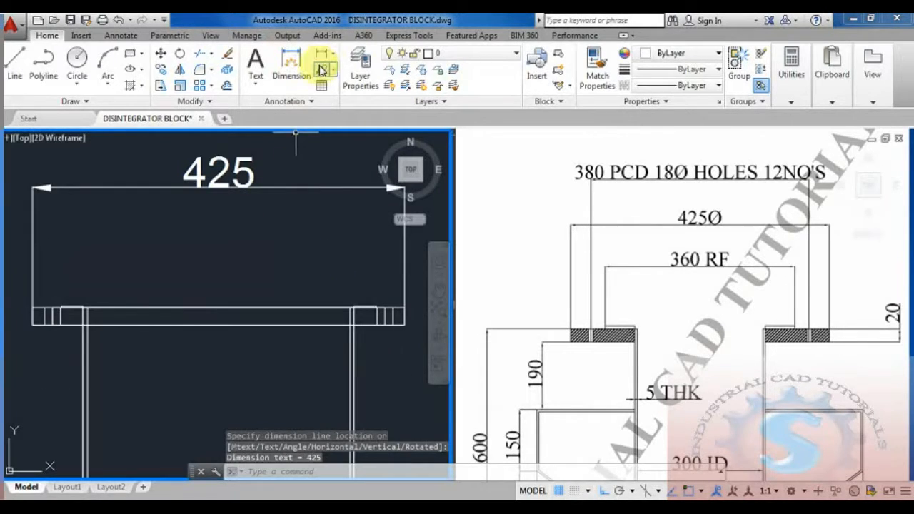
left_click(321, 55)
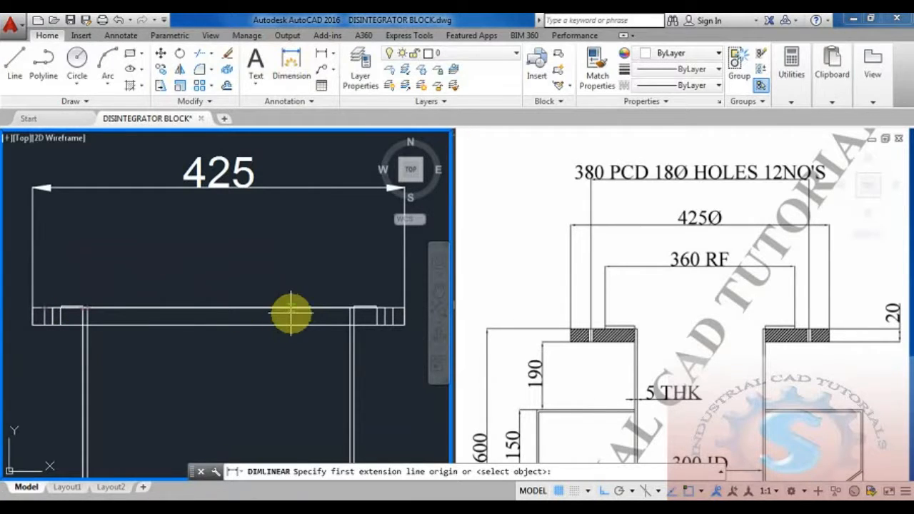
left_click(44, 307)
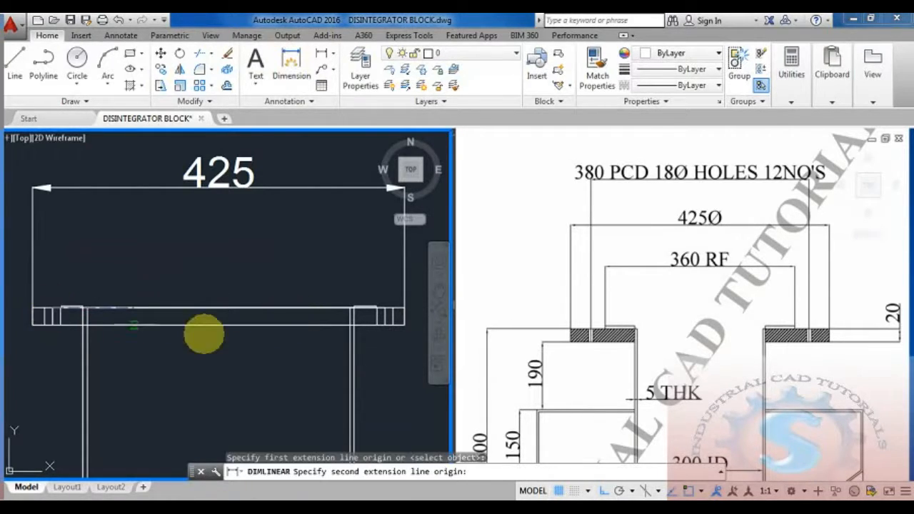
left_click(386, 306)
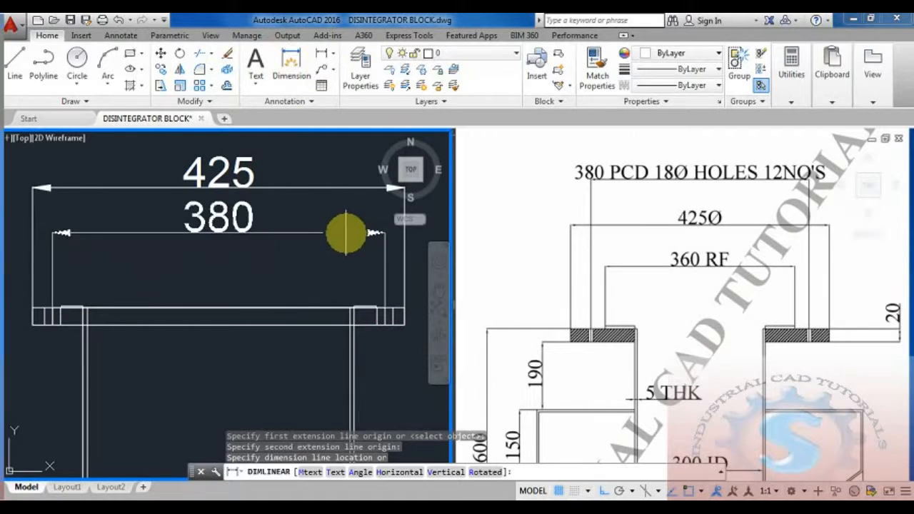
left_click(346, 232)
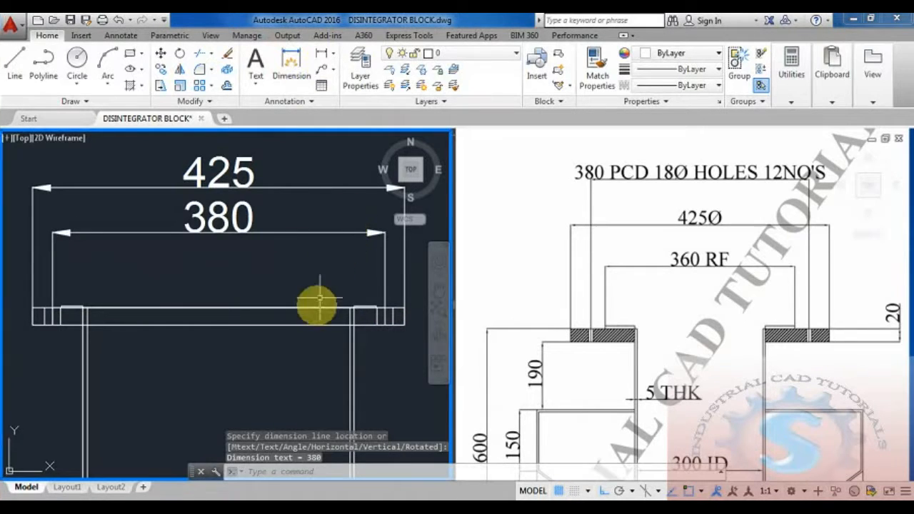
Add a linear dimension across the raised face's full width, placed below the hole centre dimension
left_click(322, 64)
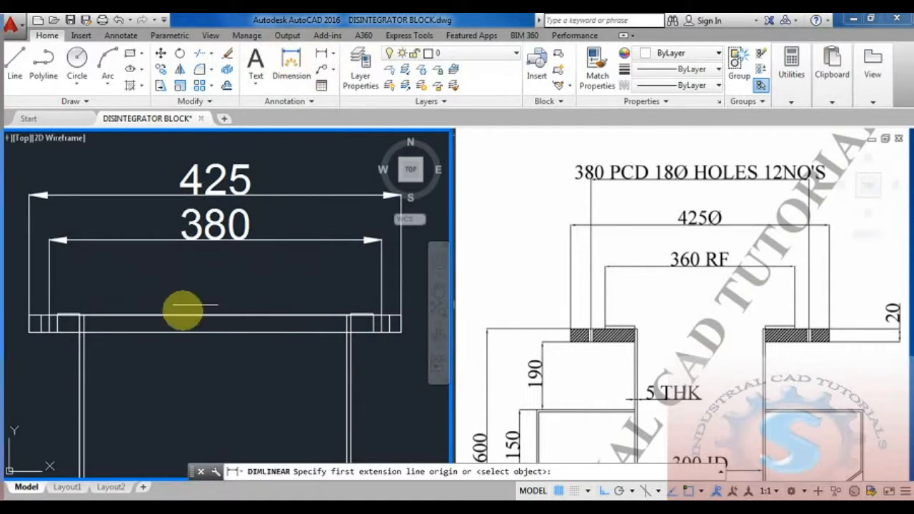
scroll(57, 323, "up", 3)
left_click(62, 306)
scroll(85, 306, "down", 3)
scroll(276, 310, "up", 5)
left_click(290, 305)
scroll(289, 305, "down", 4)
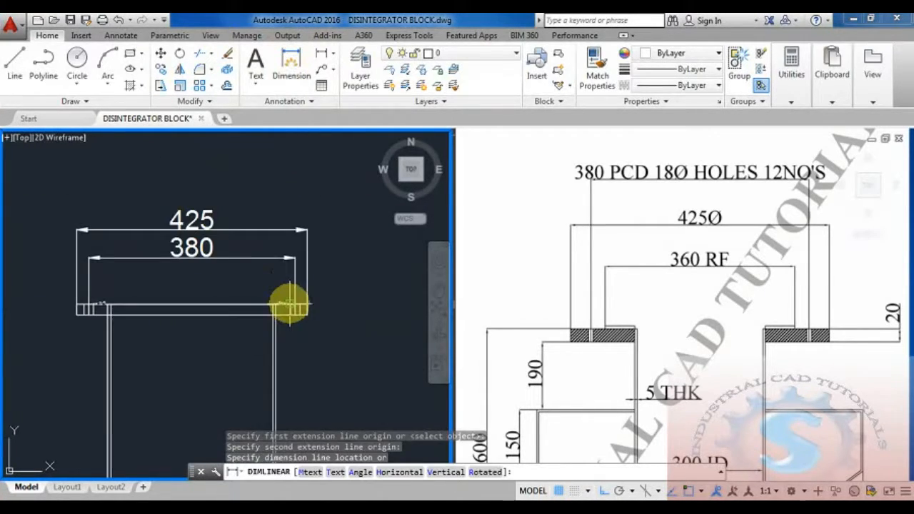
left_click(268, 285)
scroll(286, 341, "up", 2)
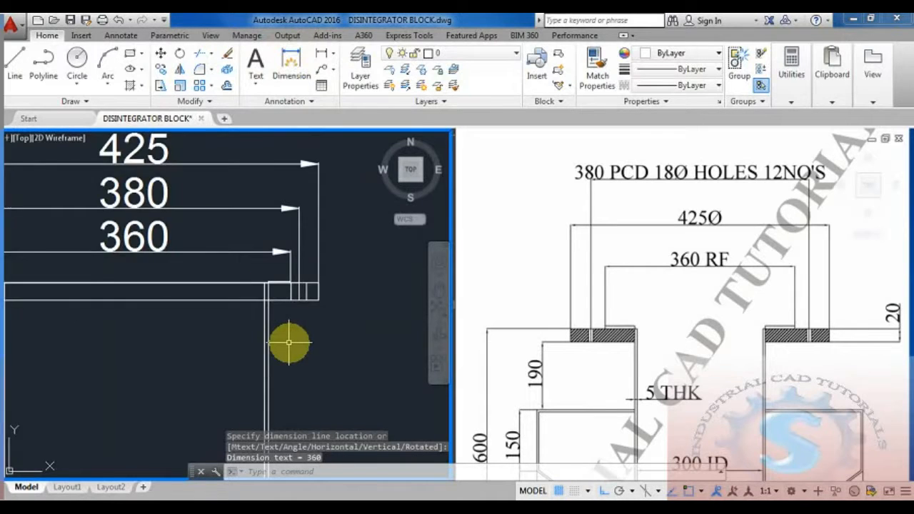
scroll(292, 297, "down", 4)
scroll(275, 320, "up", 2)
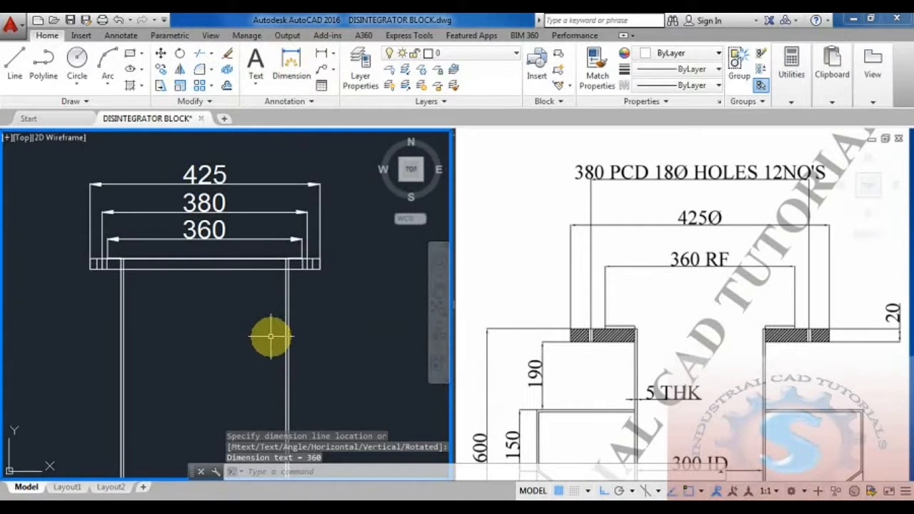
middle_click_drag(273, 314, 271, 322)
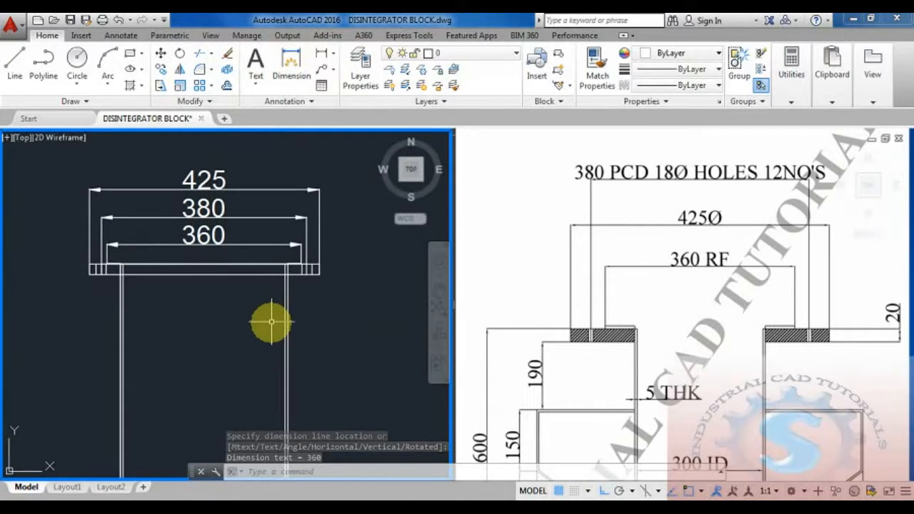
Add a vertical linear dimension for the flange's thickness, placed beyond its right end
left_click(293, 63)
scroll(321, 264, "up", 4)
left_click(324, 260)
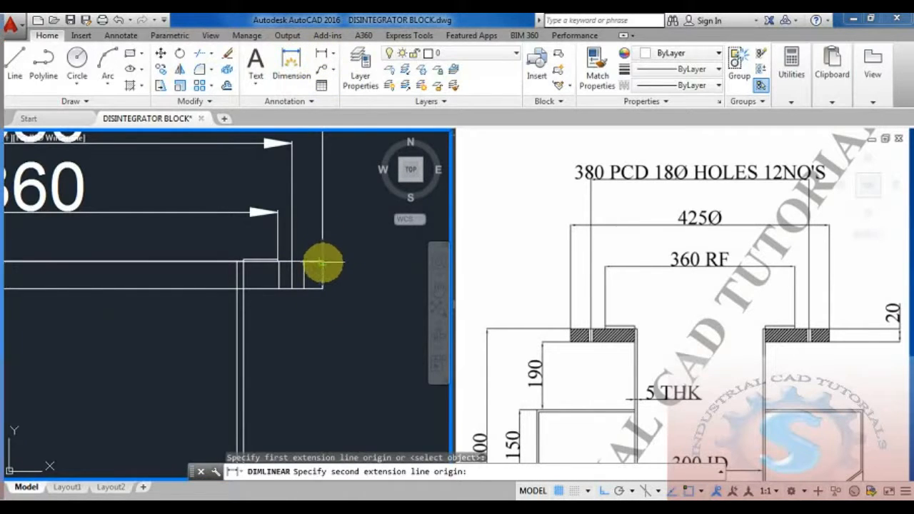
left_click(323, 288)
scroll(344, 286, "down", 3)
middle_click_drag(343, 286, 323, 261)
scroll(289, 291, "up", 2)
left_click(317, 289)
scroll(317, 289, "down", 2)
middle_click_drag(292, 298, 301, 268)
scroll(162, 283, "up", 2)
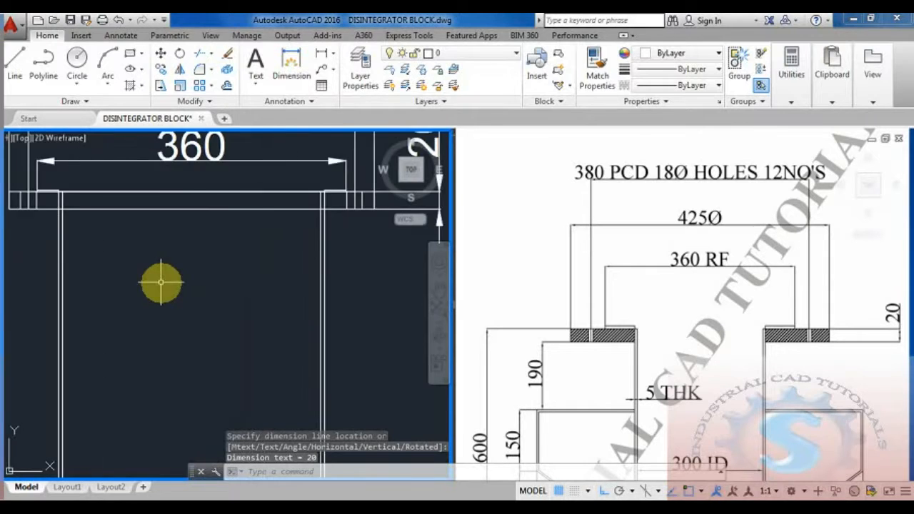
scroll(162, 283, "down", 2)
middle_click_drag(168, 283, 173, 287)
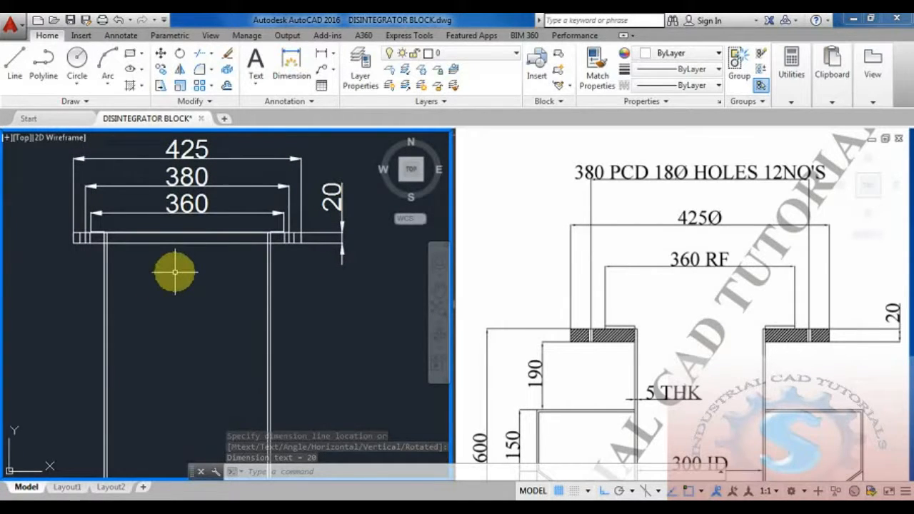
key("Escape")
key("Escape")
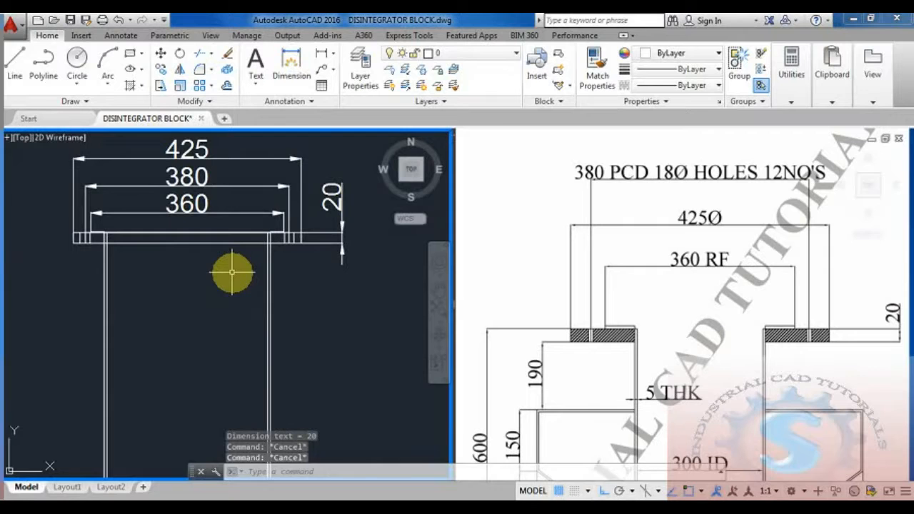
Trim away the flange's horizontal lines and the raised face line between the two walls, using all objects as cutting edges
key("Return")
key("Return")
left_click(207, 274)
left_click(183, 234)
left_click(190, 240)
left_click(181, 230)
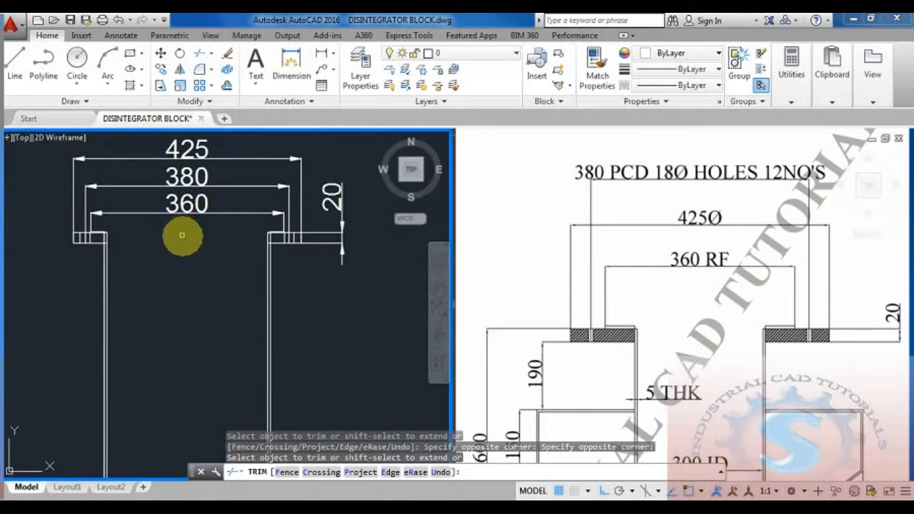
scroll(182, 235, "up", 2)
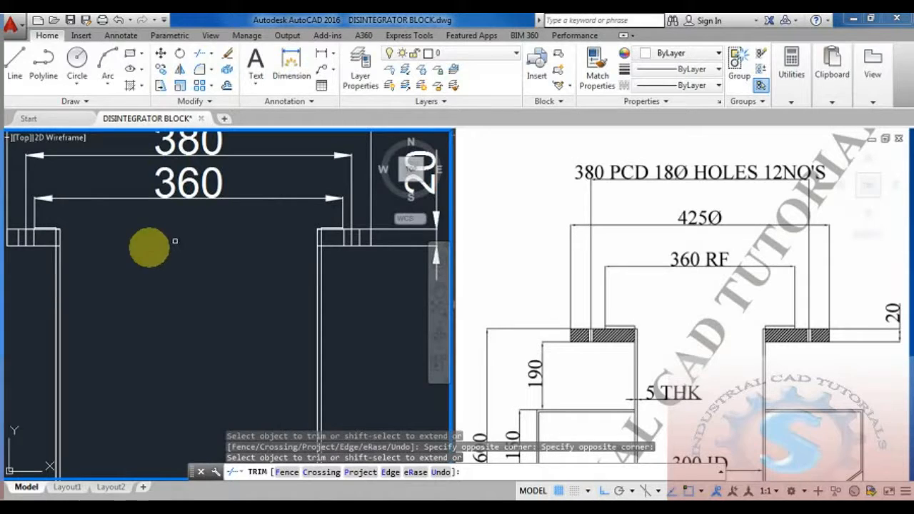
Trim the flange's lower edge where it crosses the thickness of the left and right walls
scroll(14, 250, "up", 5)
scroll(195, 253, "up", 4)
left_click(239, 221)
scroll(237, 250, "down", 5)
middle_click_drag(370, 275, 59, 273)
scroll(149, 276, "down", 2)
scroll(259, 262, "up", 5)
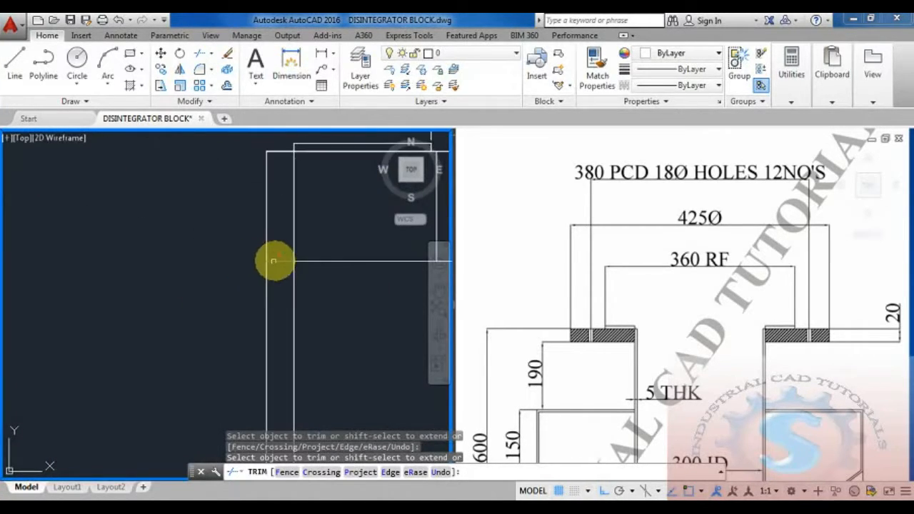
left_click(275, 262)
scroll(273, 261, "down", 4)
left_click(270, 262)
scroll(258, 270, "down", 1)
middle_click_drag(242, 291, 226, 302)
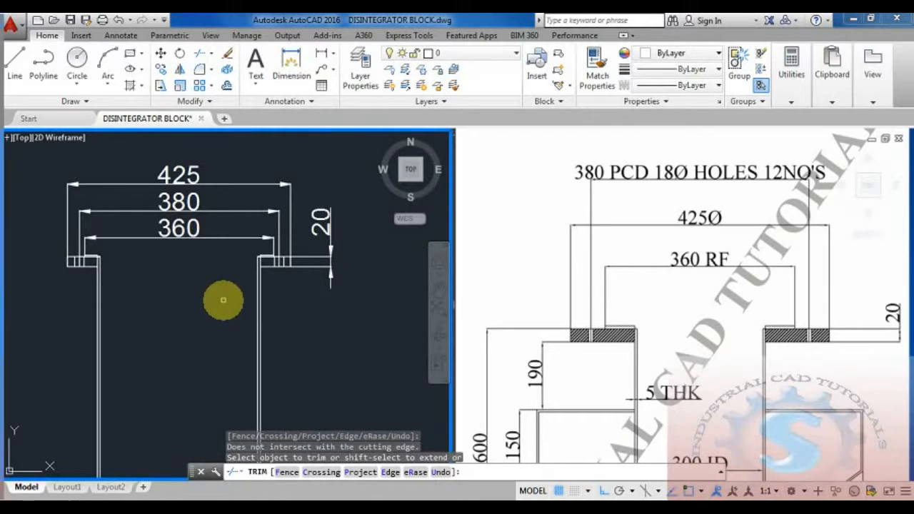
key("Escape")
Hatch the solid sections of the left and right flange halves beside the holes with the ANSI32 pattern
scroll(146, 271, "up", 2)
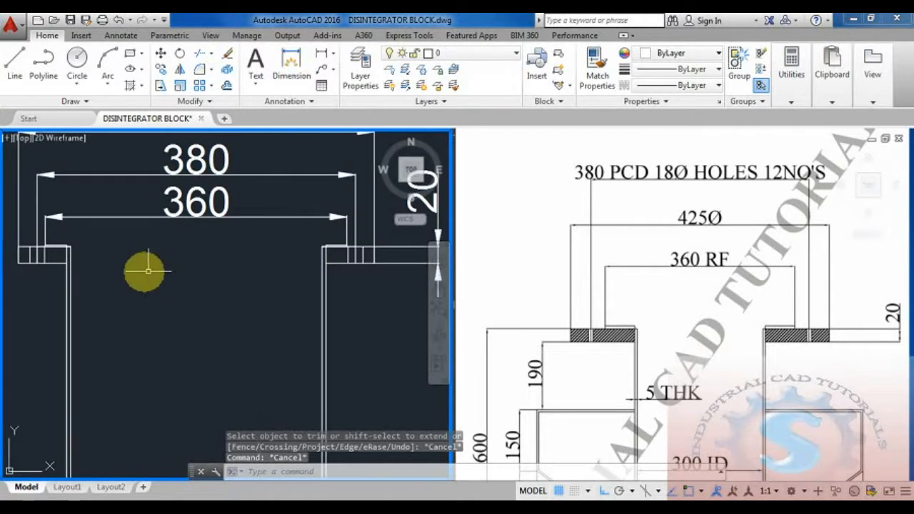
middle_click_drag(143, 269, 163, 303)
type("H")
key("Return")
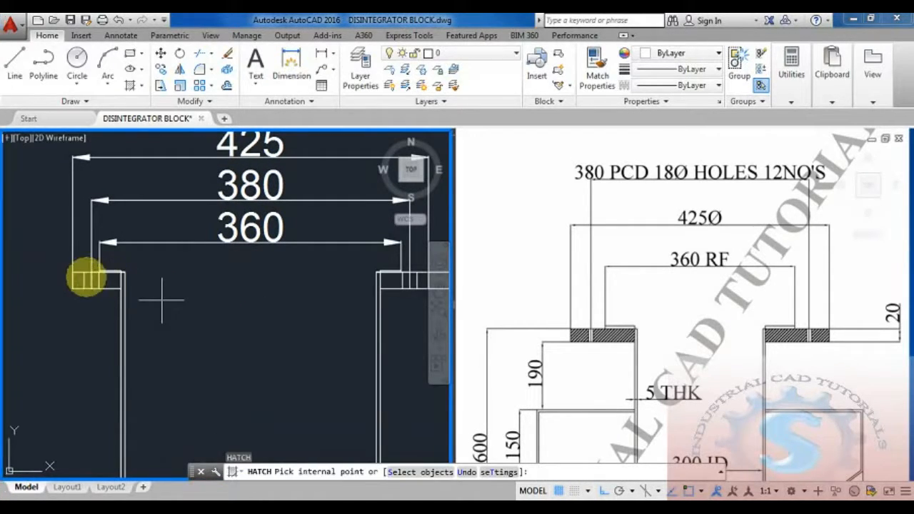
scroll(75, 281, "up", 2)
left_click(100, 280)
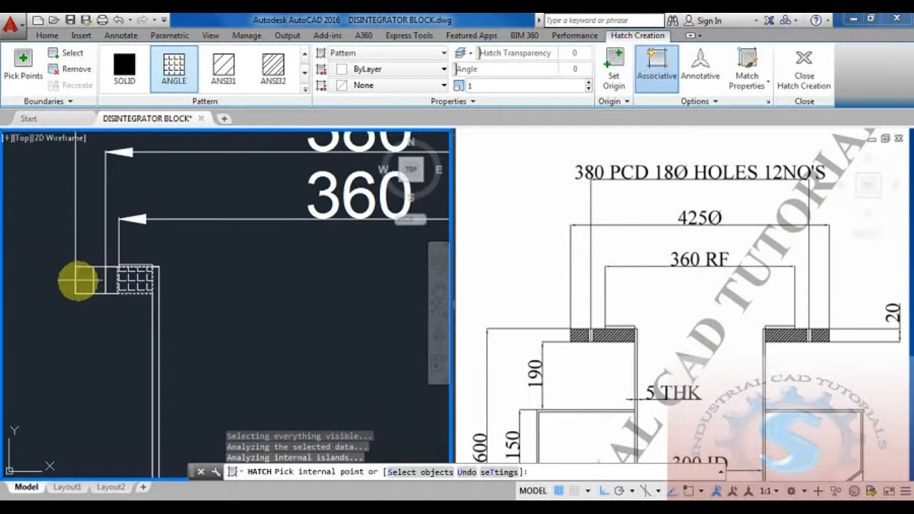
left_click(273, 66)
scroll(225, 285, "down", 4)
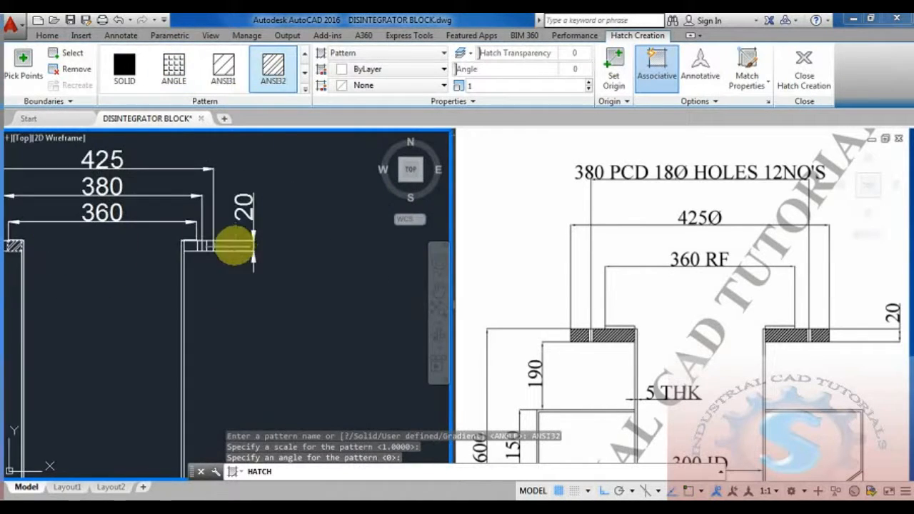
scroll(236, 246, "up", 2)
left_click(159, 245)
scroll(214, 293, "down", 2)
key("Return")
scroll(243, 300, "down", 2)
scroll(214, 296, "up", 4)
scroll(216, 312, "down", 3)
scroll(214, 309, "up", 1)
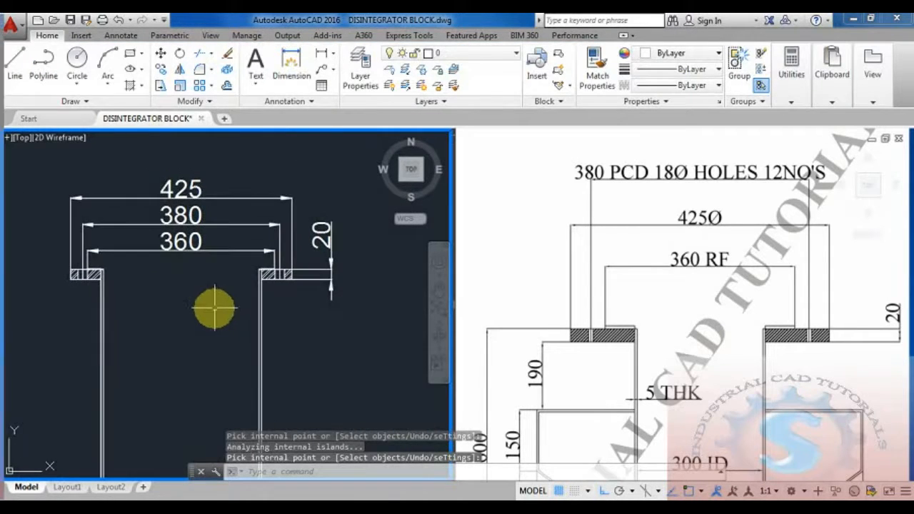
Add a linear dimension for the right wall's thickness, placed just below the flange
scroll(198, 295, "up", 2)
left_click(327, 54)
scroll(289, 358, "up", 2)
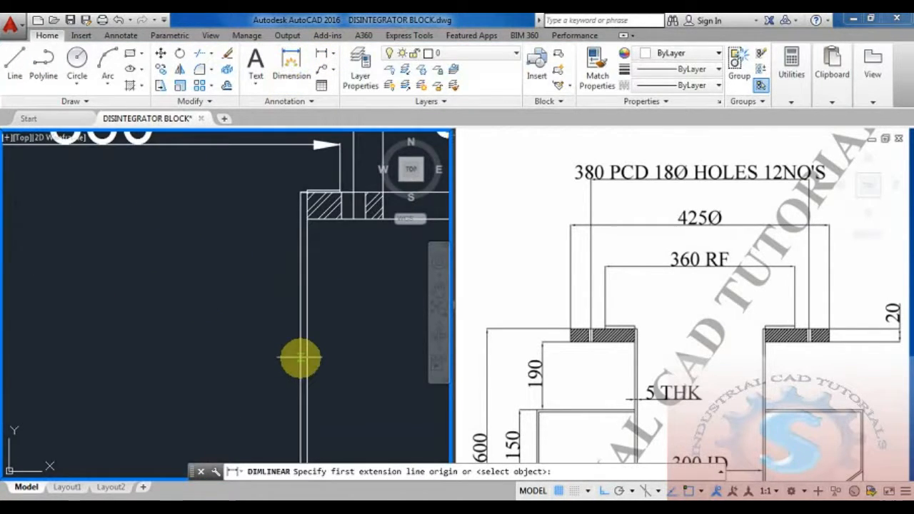
left_click(301, 358)
left_click(307, 359)
left_click(316, 333)
scroll(311, 346, "down", 4)
scroll(293, 328, "up", 2)
Add a horizontal linear dimension between the inner faces of the two walls, placed below the wall thickness dimension
left_click(320, 54)
left_click(142, 353)
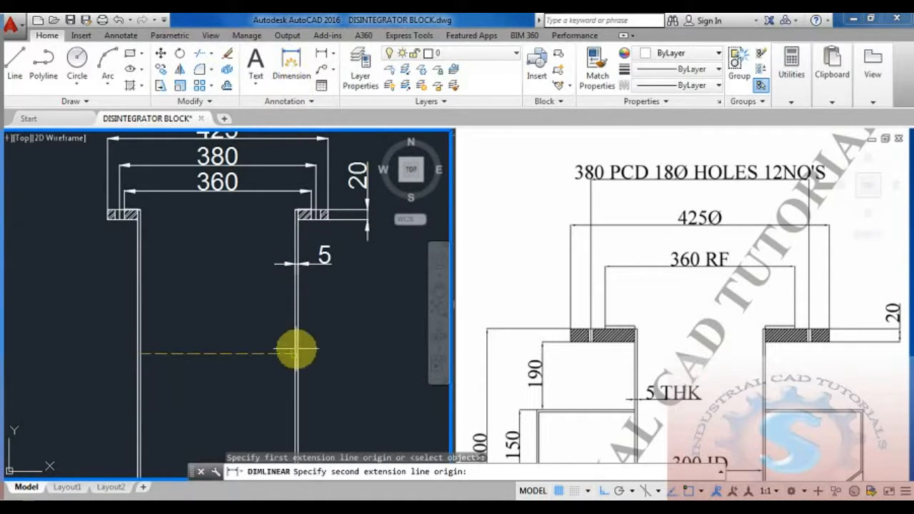
left_click(295, 355)
left_click(278, 328)
mouse_move(278, 388)
middle_mouse_down()
mouse_move(269, 318)
mouse_move(252, 353)
middle_mouse_up()
scroll(269, 319, "down", 4)
Examine the reference drawing's lower flange, side chambers and their height and width dimensions
left_click(623, 351)
middle_click_drag(617, 381, 605, 279)
scroll(616, 351, "down", 4)
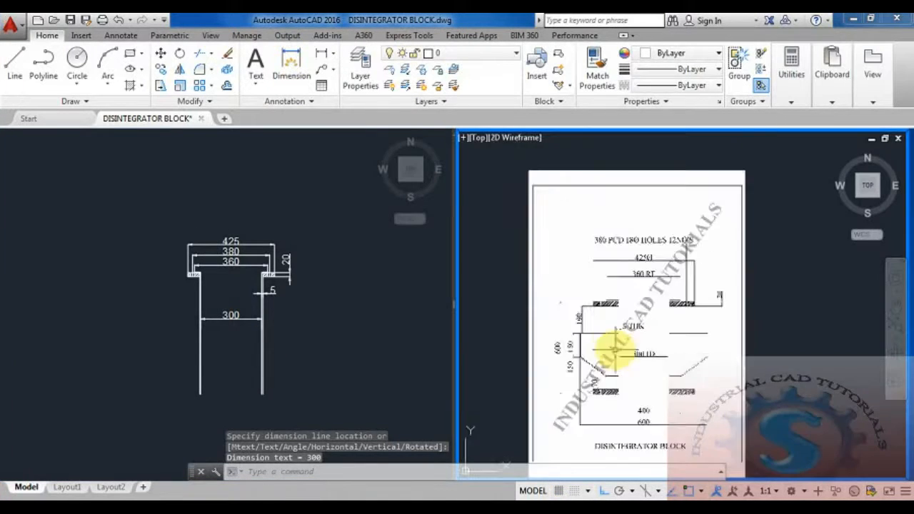
middle_click_drag(617, 350, 598, 318)
scroll(597, 318, "up", 2)
scroll(649, 393, "up", 4)
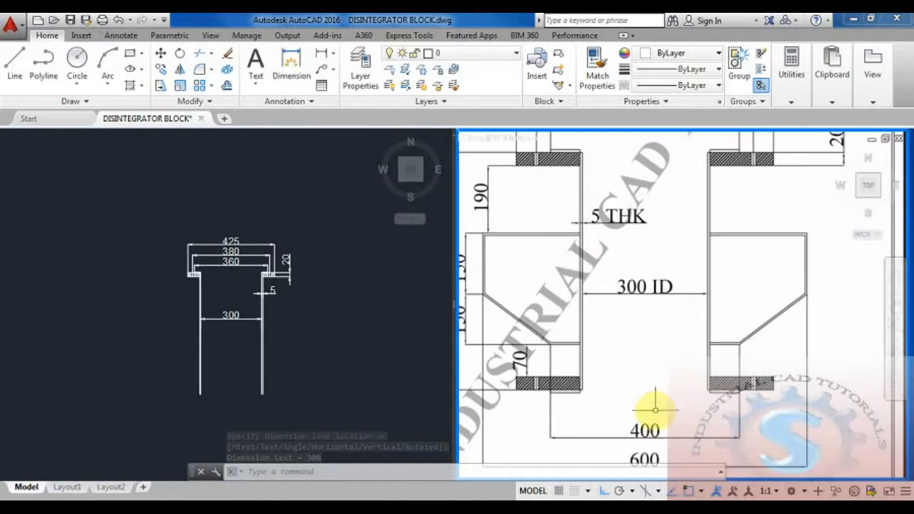
scroll(647, 416, "down", 1)
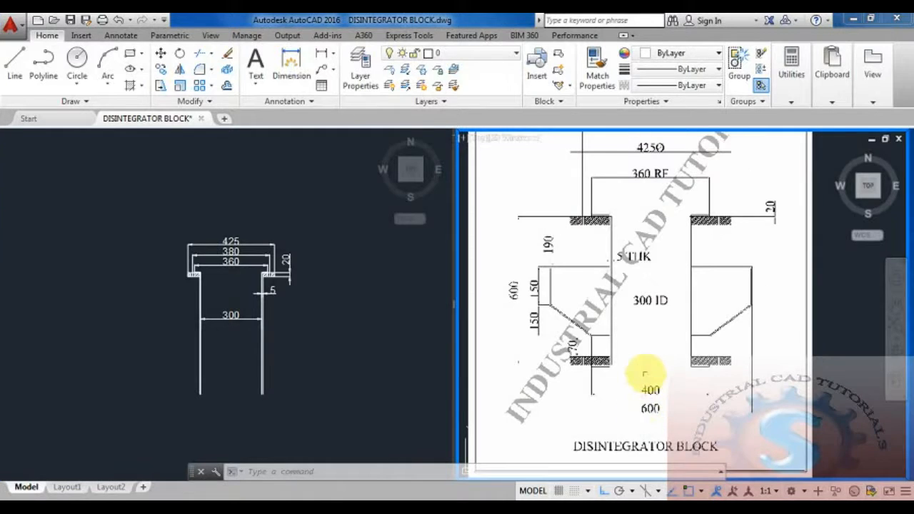
scroll(645, 373, "up", 2)
scroll(648, 286, "down", 5)
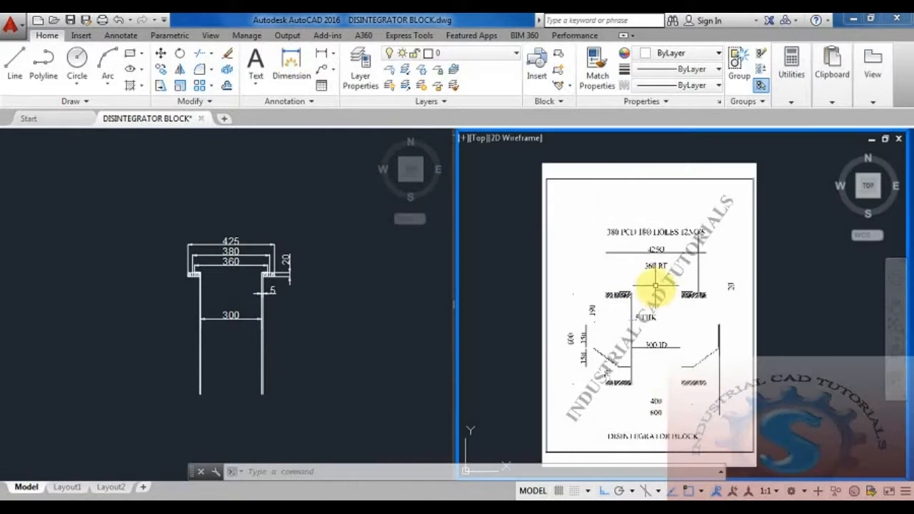
scroll(653, 276, "up", 3)
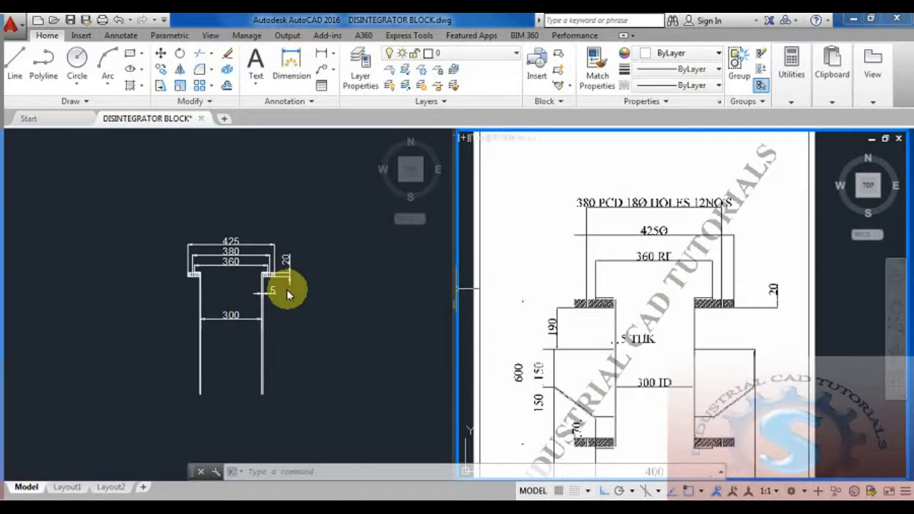
left_click(569, 290)
key("Escape")
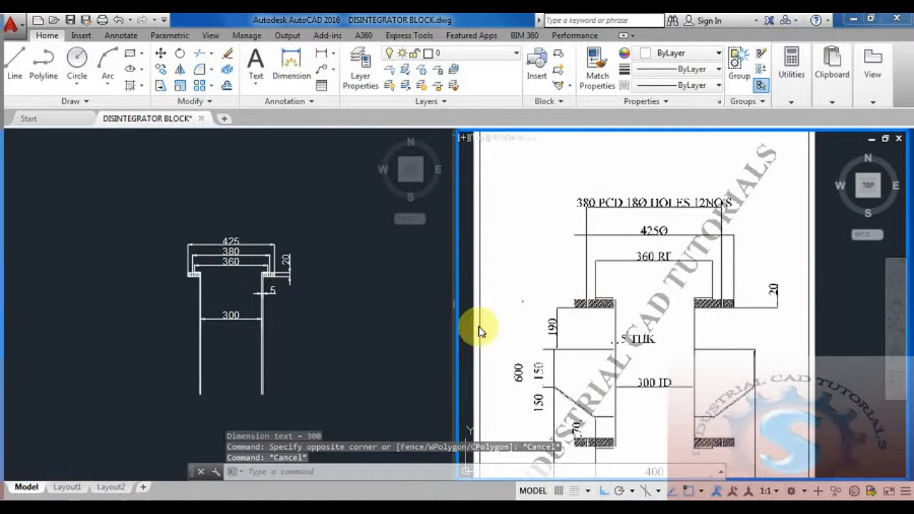
Add a vertical linear dimension along the left wall's full height, placed to the left of the wall
left_click(286, 298)
scroll(293, 292, "up", 3)
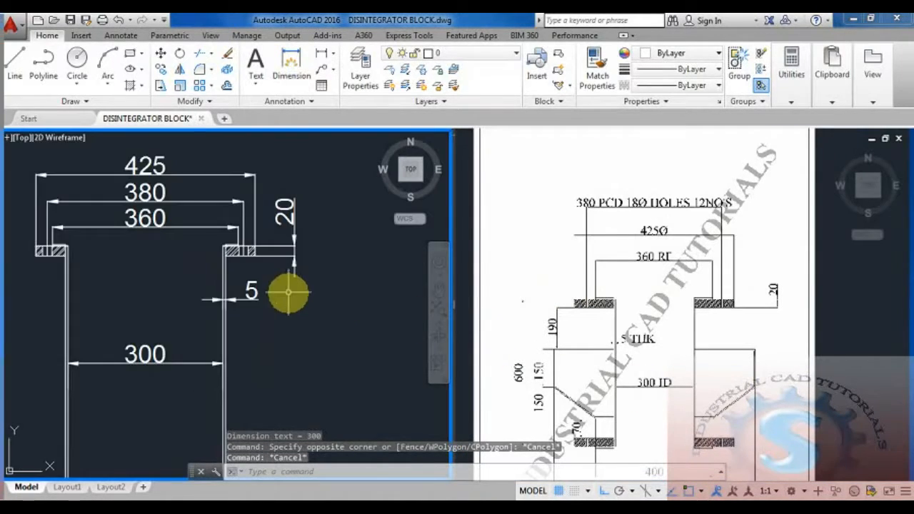
scroll(333, 236, "down", 2)
left_click(321, 53)
scroll(160, 238, "up", 3)
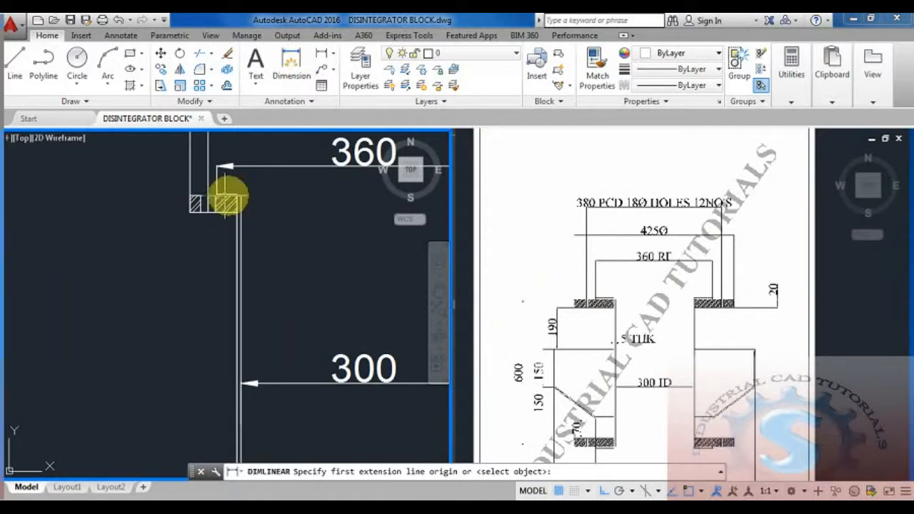
scroll(240, 197, "up", 3)
left_click(259, 221)
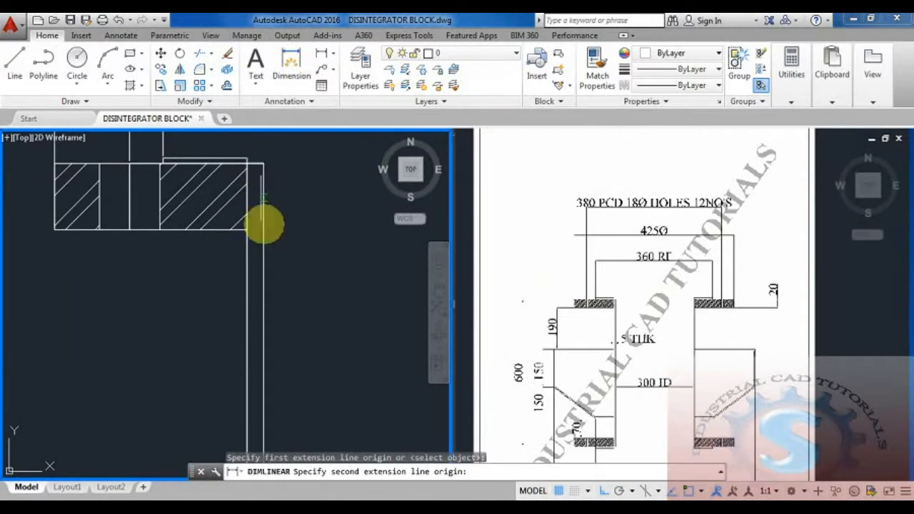
scroll(257, 179, "down", 3)
scroll(243, 372, "up", 2)
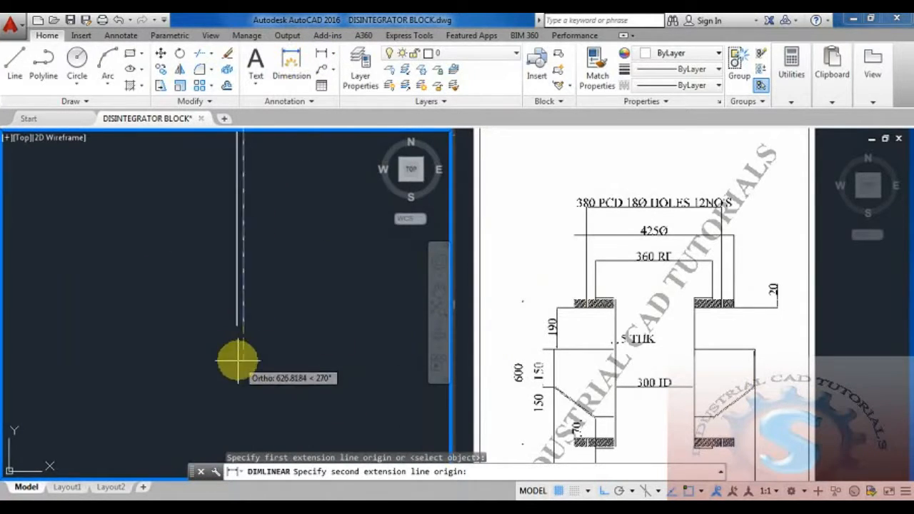
left_click(243, 325)
left_click(92, 333)
scroll(143, 367, "down", 3)
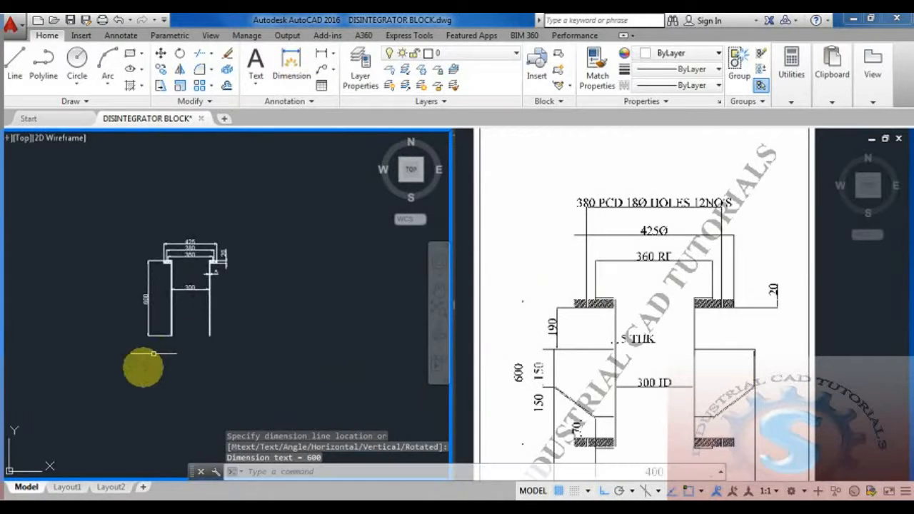
Mirror both upper flanges and their dimensions about a horizontal line through the walls' midpoints, keeping the originals
scroll(146, 287, "up", 4)
scroll(215, 315, "down", 1)
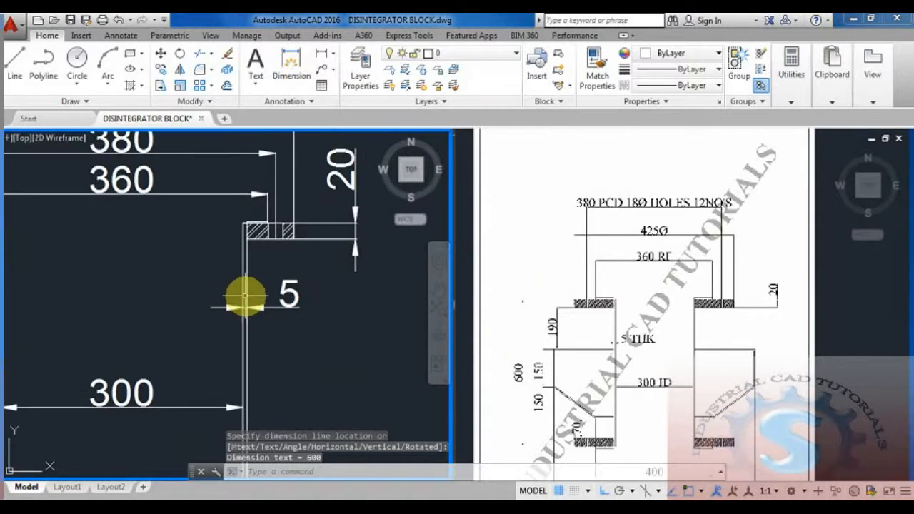
middle_click_drag(270, 280, 278, 251)
key("Escape")
type("mi")
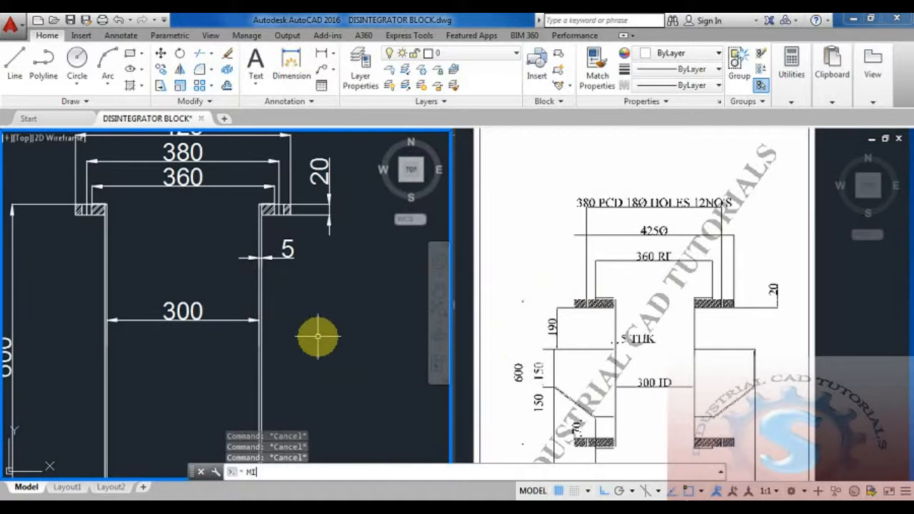
key("Return")
scroll(289, 215, "up", 2)
scroll(276, 286, "down", 2)
scroll(295, 286, "up", 2)
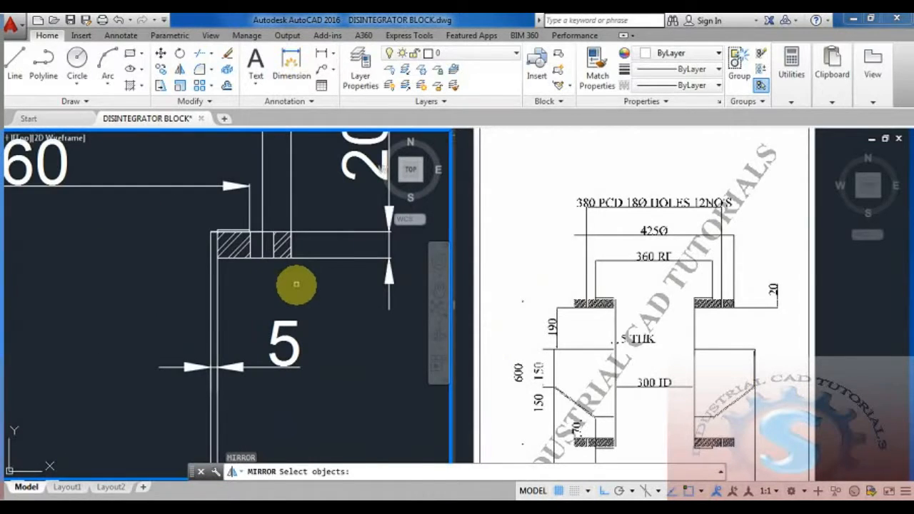
left_click(296, 284)
left_click(236, 187)
scroll(255, 265, "down", 3)
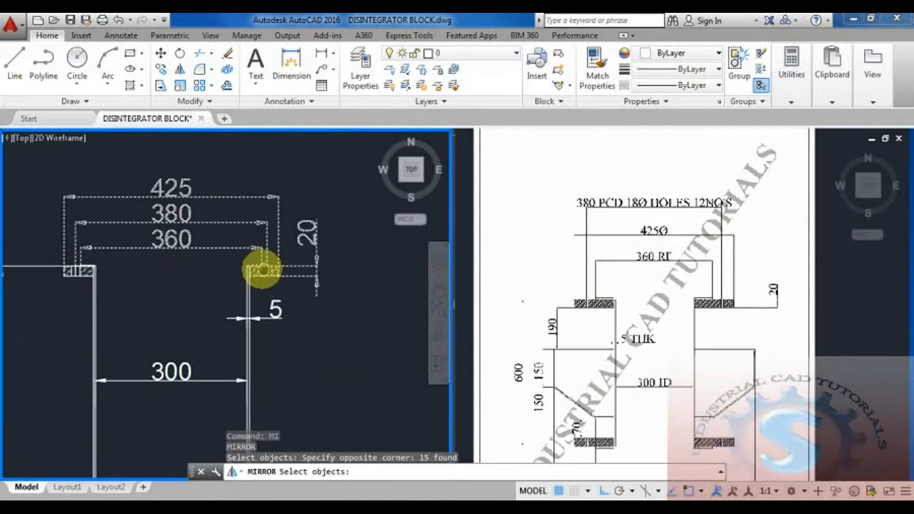
scroll(86, 288, "up", 2)
left_click(75, 280)
left_click(53, 214)
scroll(45, 204, "down", 3)
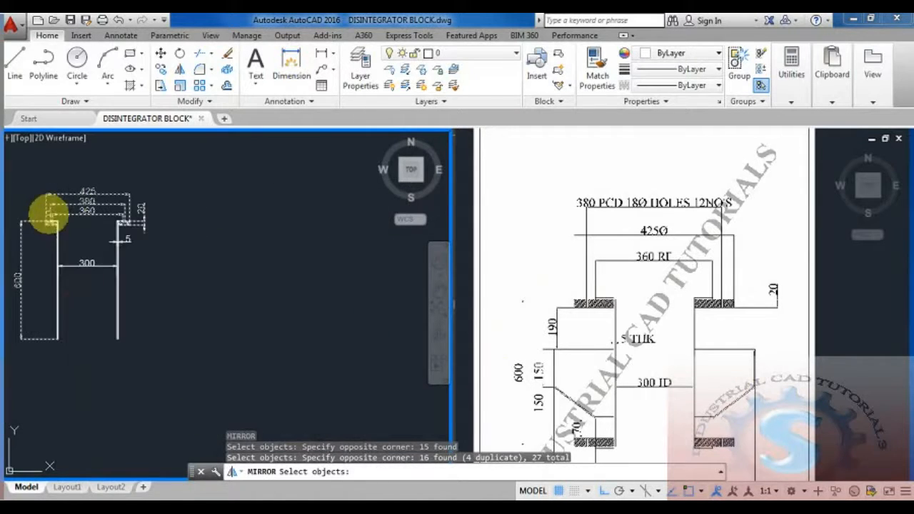
key("Return")
scroll(57, 286, "up", 3)
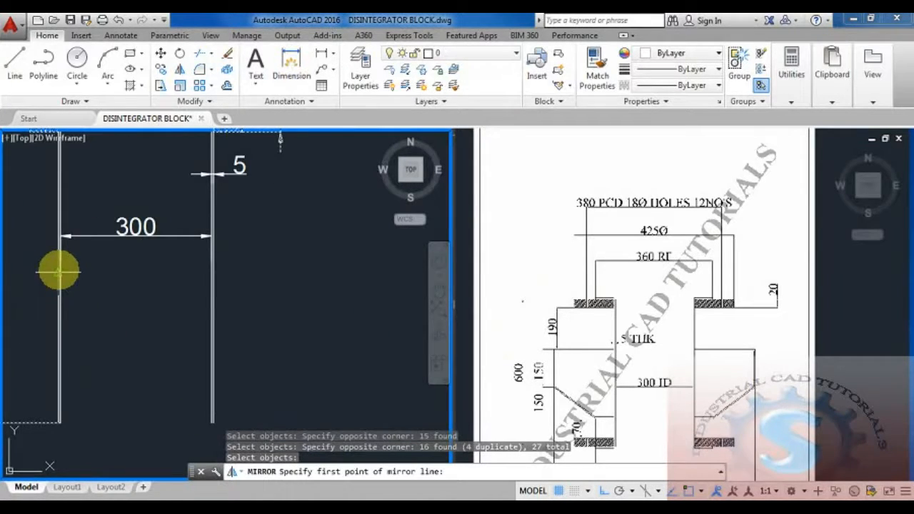
left_click(59, 271)
left_click(249, 274)
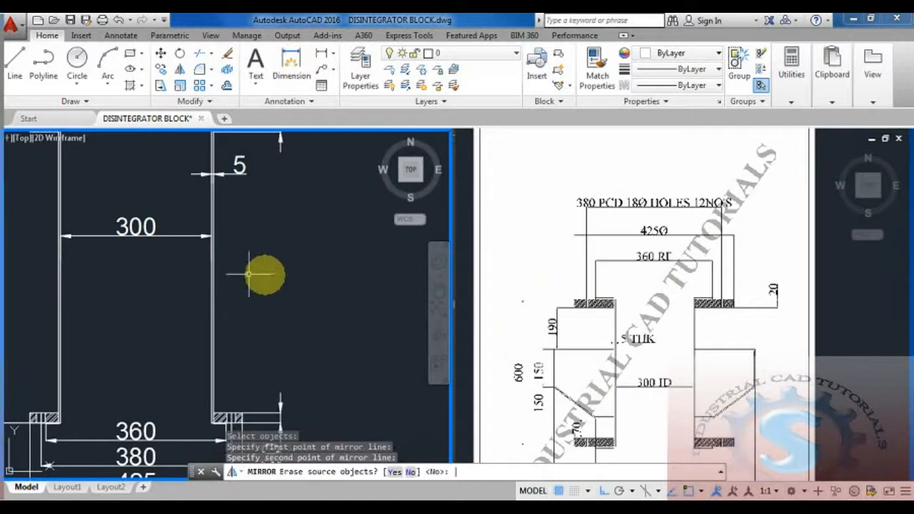
key("Return")
scroll(278, 317, "down", 3)
Draw the short vertical line closing the inner end of the lower right flange's raised face
scroll(292, 302, "up", 5)
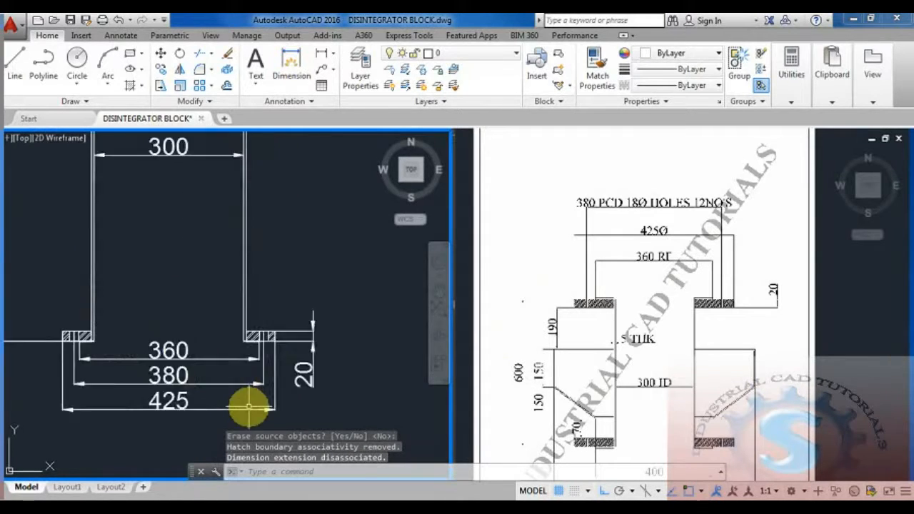
scroll(248, 407, "up", 2)
scroll(227, 333, "up", 5)
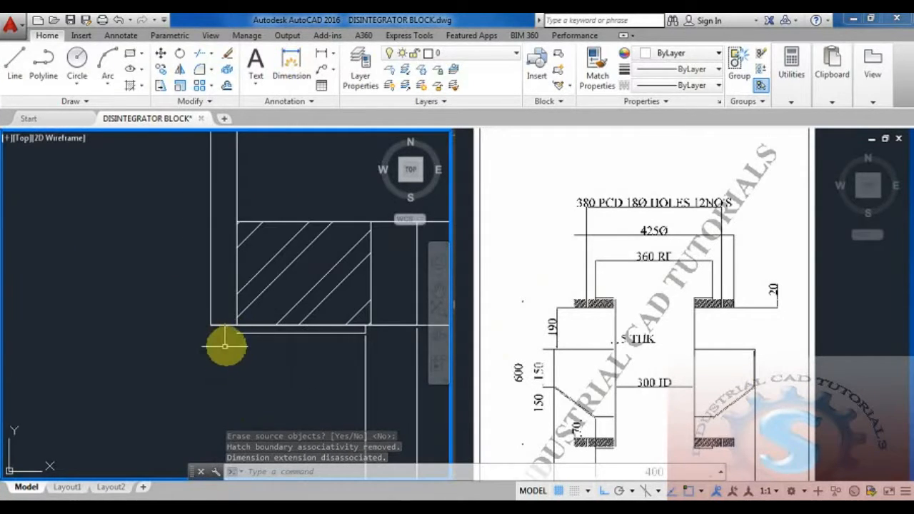
middle_click_drag(225, 346, 229, 326)
key("Escape")
type("l")
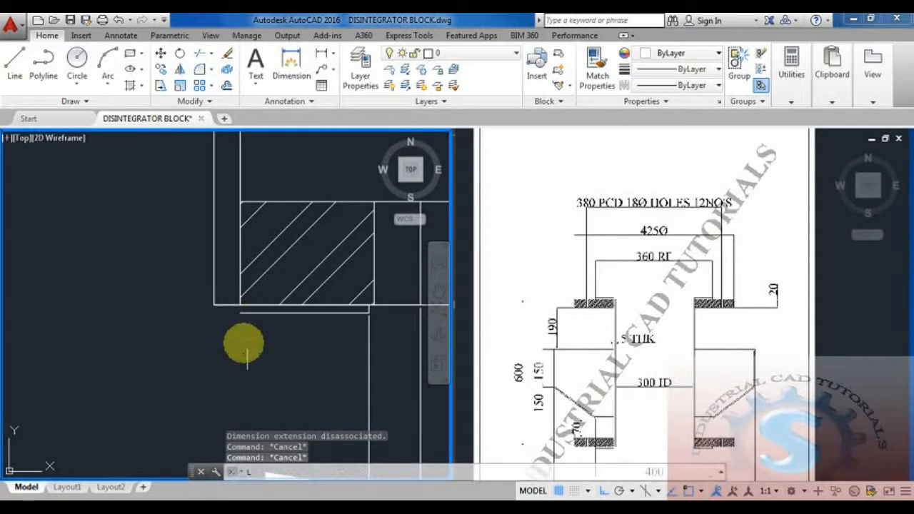
key("Return")
left_click(240, 312)
key("Escape")
Extend the left wall's outer face line down to the lower left flange's raised-face line
scroll(186, 371, "down", 5)
middle_click_drag(171, 367, 375, 340)
scroll(92, 327, "up", 2)
middle_click_drag(88, 327, 343, 352)
scroll(215, 347, "up", 6)
middle_click_drag(252, 346, 255, 374)
scroll(253, 371, "down", 2)
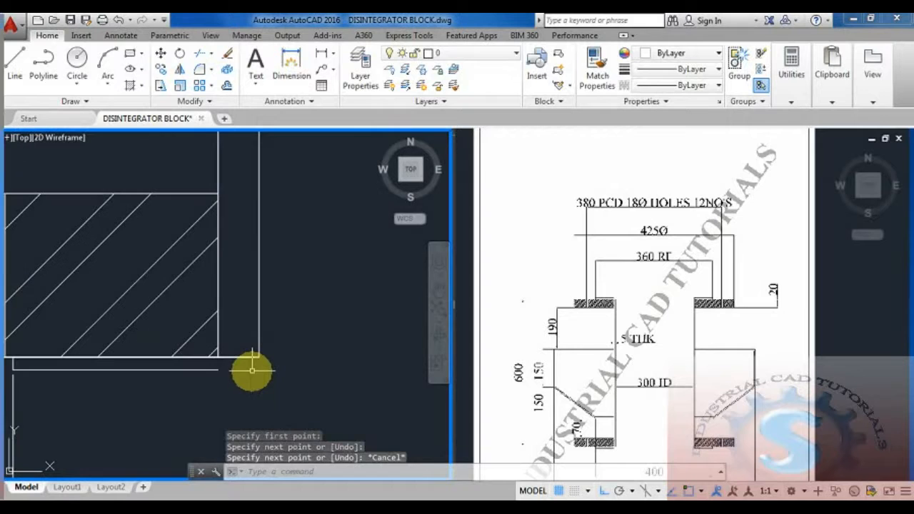
type("ex")
key("Return")
key("Return")
left_click(224, 294)
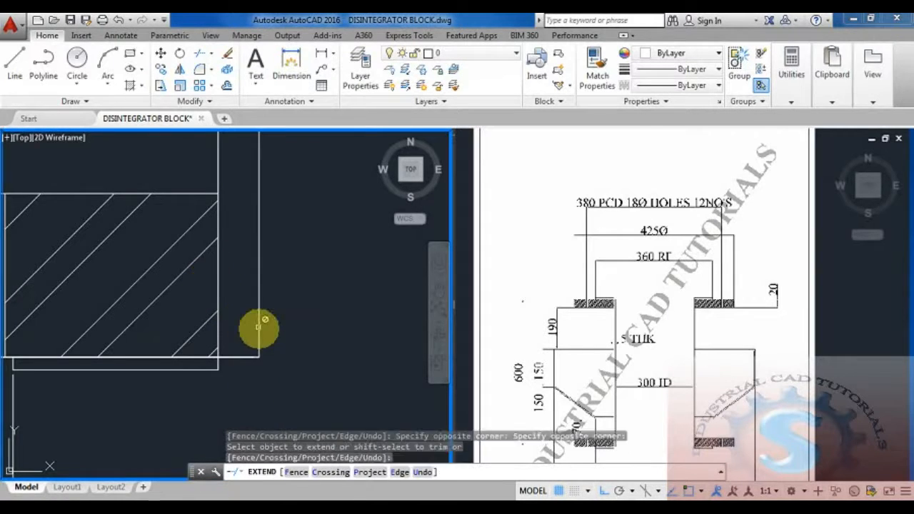
key("Escape")
Examine the reference drawing's side chambers for their offset below the upper flange, their heights and overall widths
scroll(286, 336, "down", 8)
scroll(226, 324, "up", 3)
scroll(239, 321, "down", 1)
left_click(656, 381)
mouse_move(615, 347)
middle_mouse_down()
mouse_move(630, 362)
mouse_move(671, 350)
middle_mouse_up()
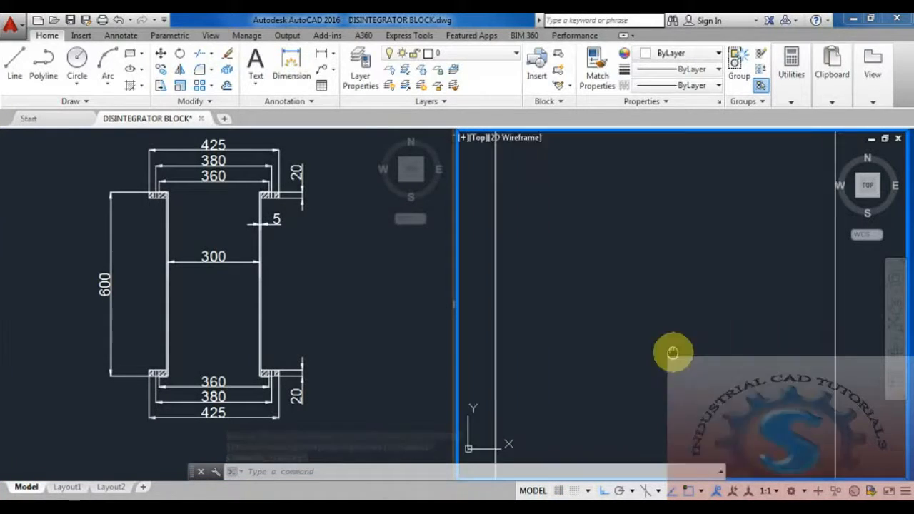
left_click(349, 312)
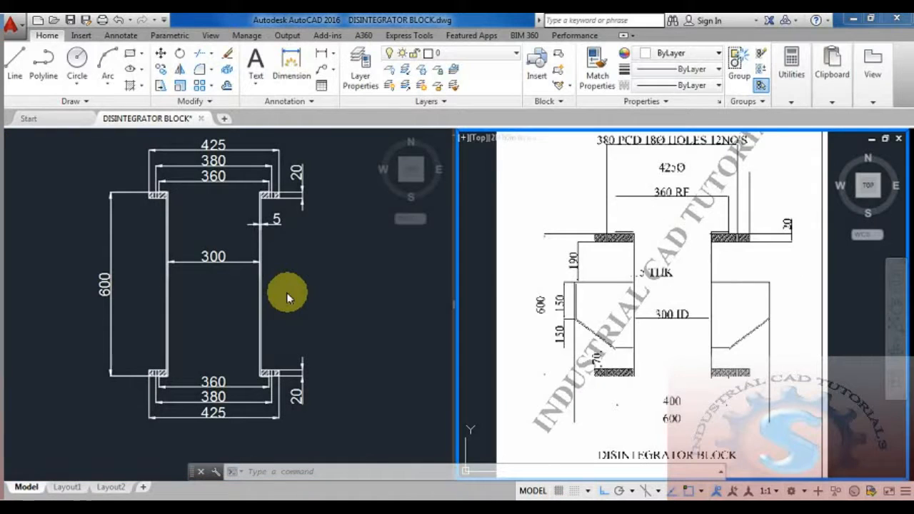
left_click(287, 293)
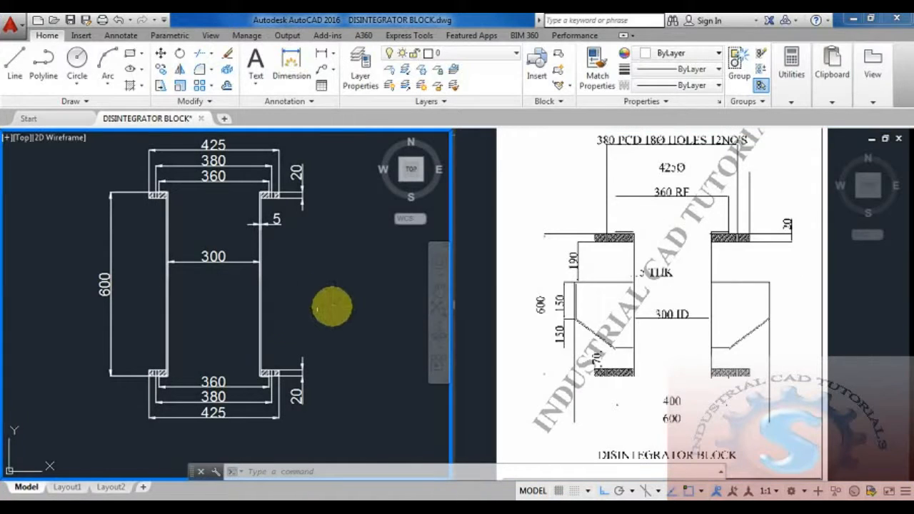
key("Escape")
key("Escape")
left_click(667, 326)
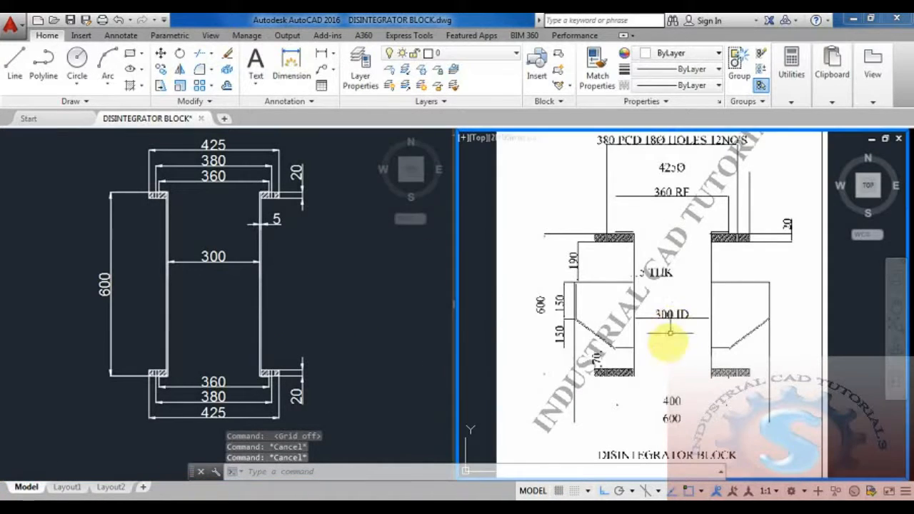
scroll(650, 343, "up", 4)
scroll(671, 347, "down", 4)
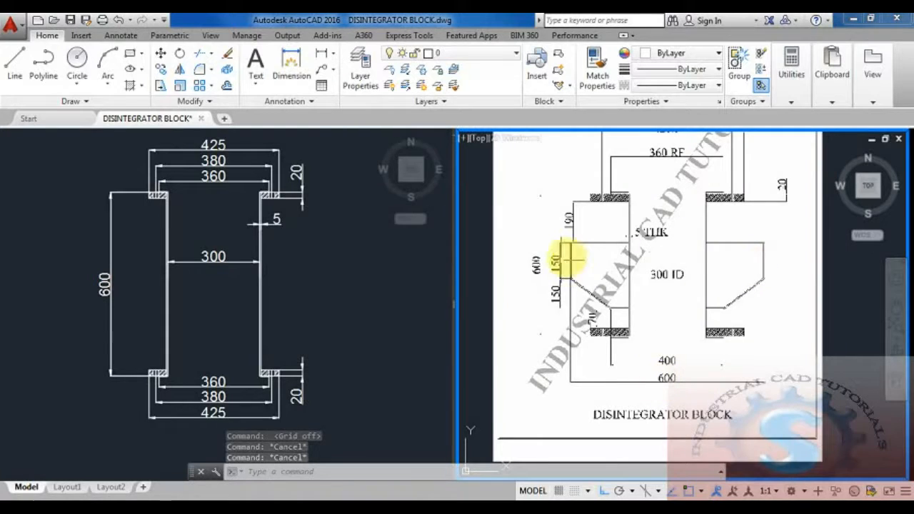
key("Escape")
Draw a line from the upper left flange's underside 190 down the left wall, continuing 150 horizontally outward
left_click(276, 329)
type("l")
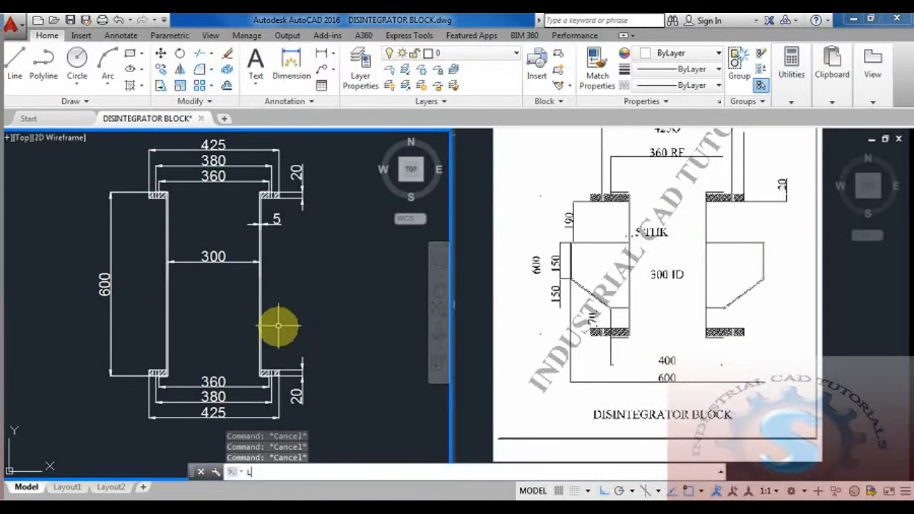
key("Return")
scroll(157, 213, "up", 2)
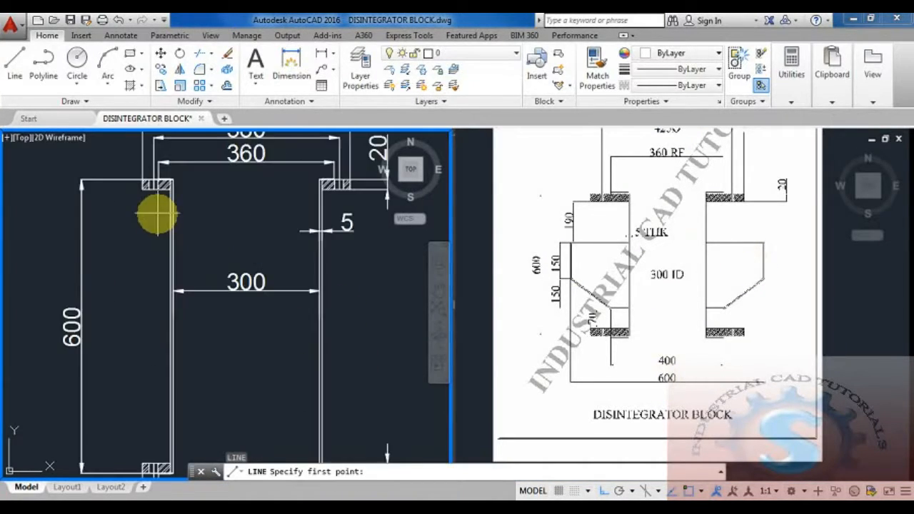
left_click(170, 186)
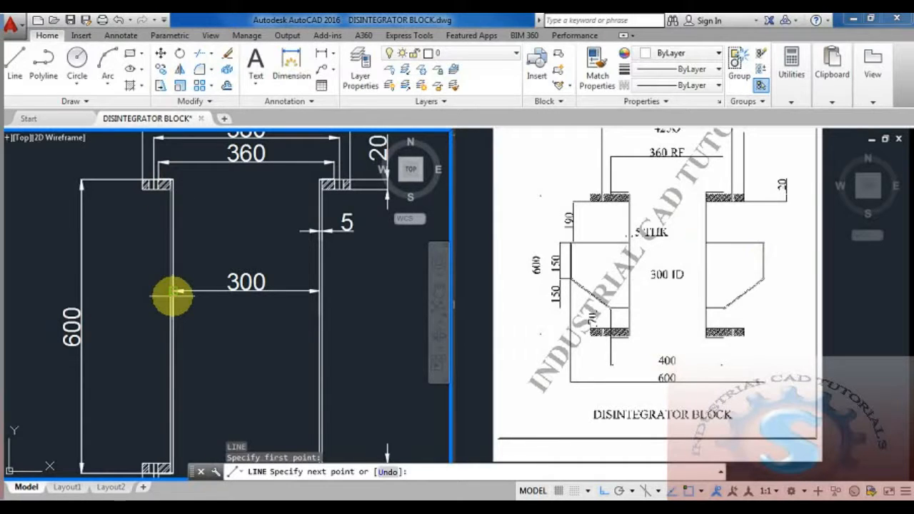
key("Return")
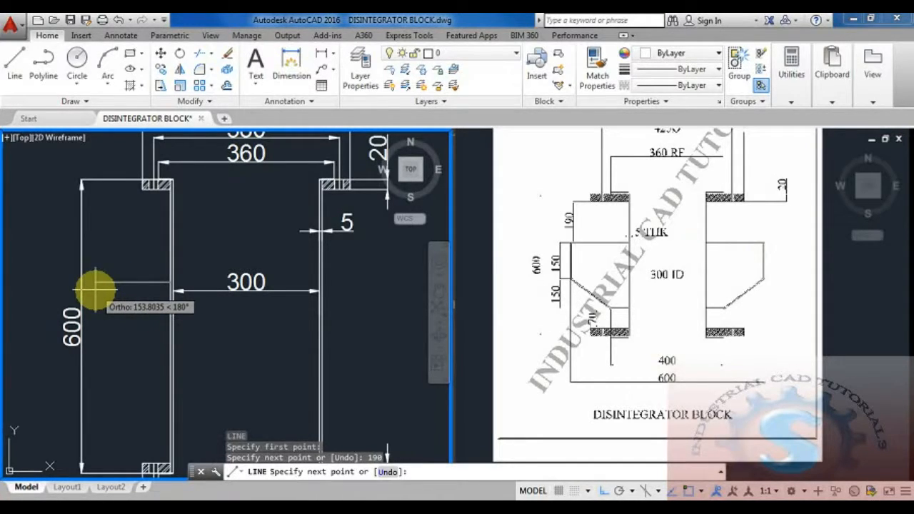
scroll(95, 289, "down", 2)
scroll(96, 285, "up", 2)
scroll(95, 275, "down", 2)
scroll(74, 274, "up", 2)
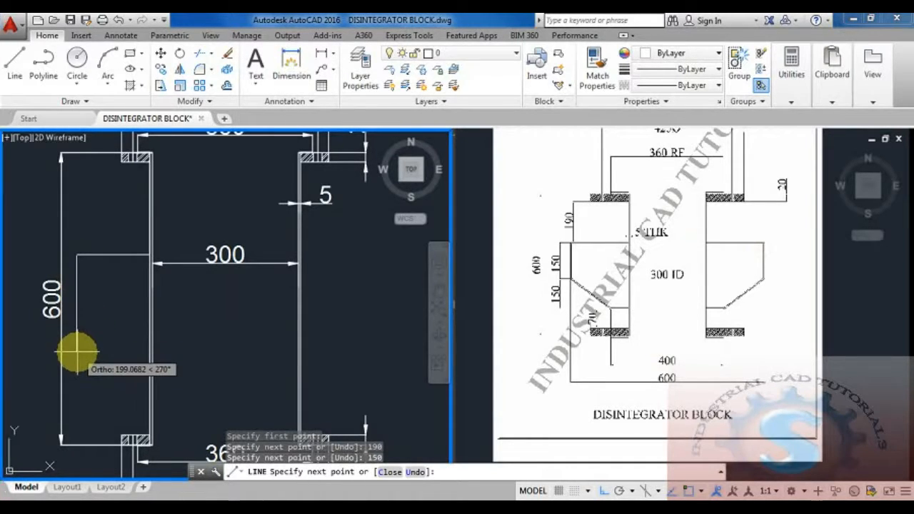
key("Escape")
scroll(115, 350, "down", 2)
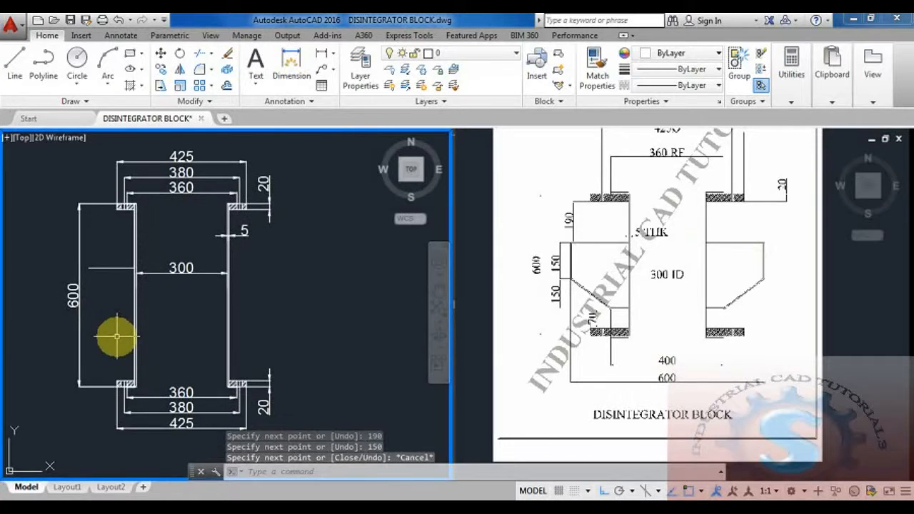
Draw a horizontal line 600 long in the empty space to the right of the block
scroll(110, 300, "up", 2)
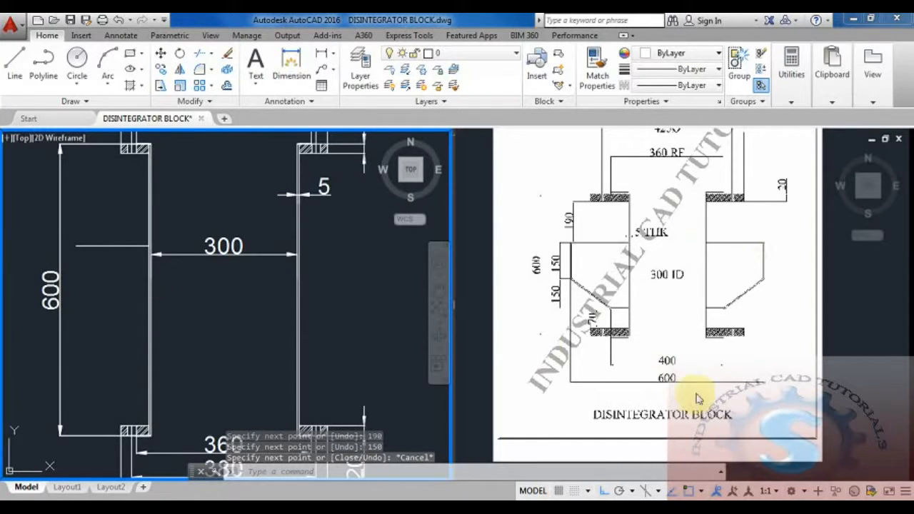
scroll(348, 342, "down", 2)
middle_click_drag(348, 342, 198, 318)
left_click(184, 320)
key("Escape")
key("Escape")
type("l")
key("Return")
left_click(247, 318)
type("600")
key("Return")
key("Escape")
middle_click_drag(336, 405, 302, 395)
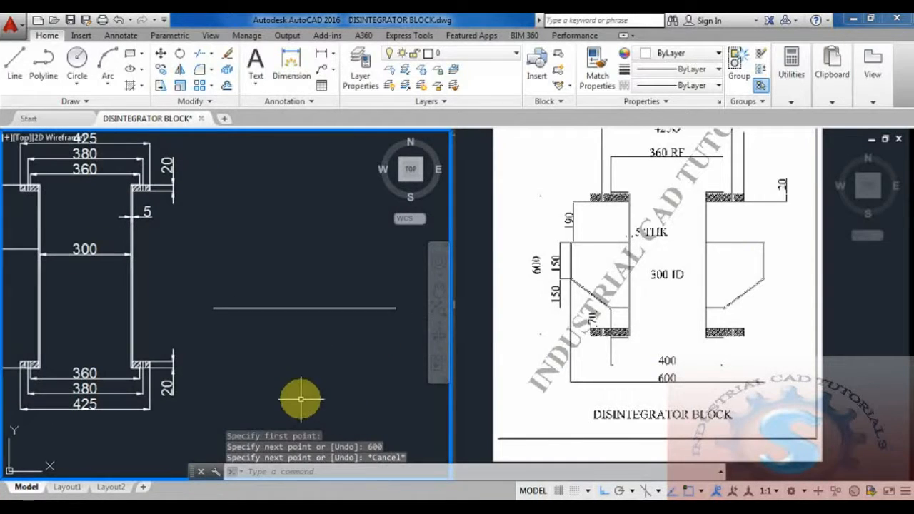
Move the 600 line by its midpoint onto the midpoint of the 300 dimension between the walls
type("m")
key("Return")
left_click(333, 368)
left_click(240, 242)
key("Return")
left_click(301, 307)
middle_click_drag(141, 247, 238, 331)
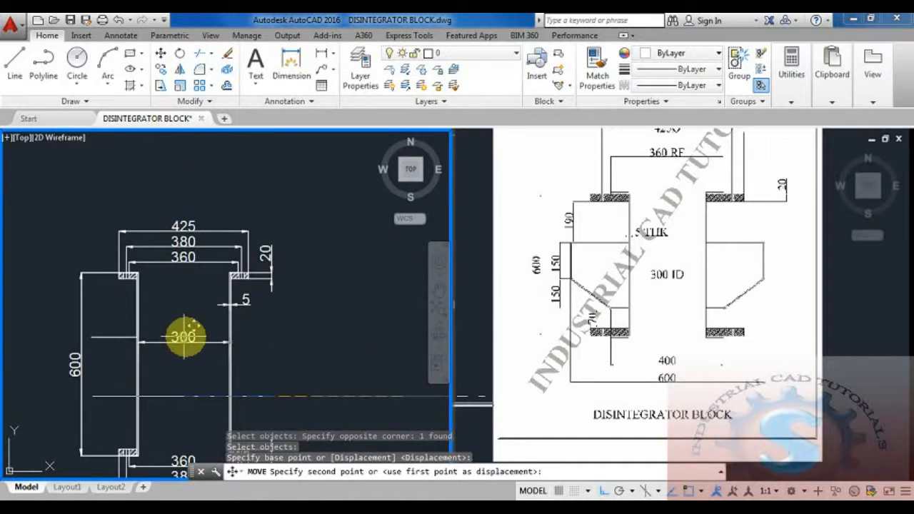
scroll(185, 337, "up", 3)
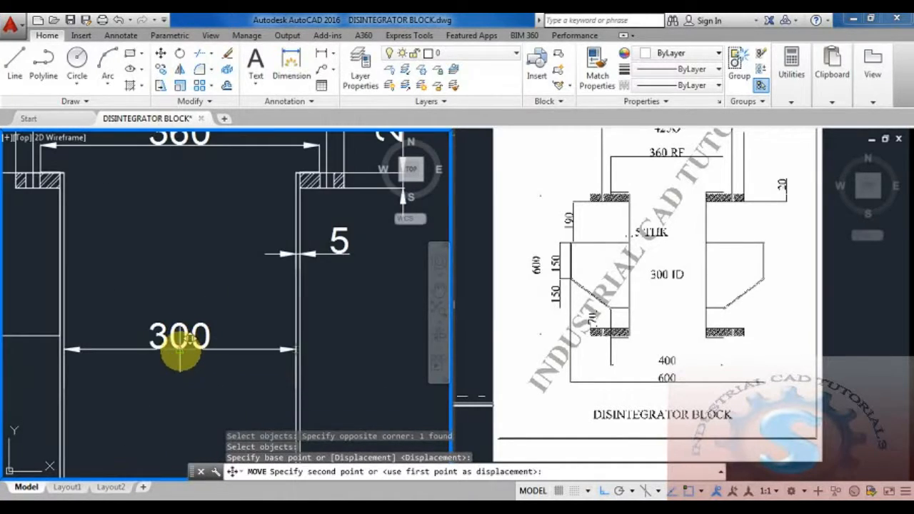
left_click(180, 348)
scroll(183, 346, "down", 3)
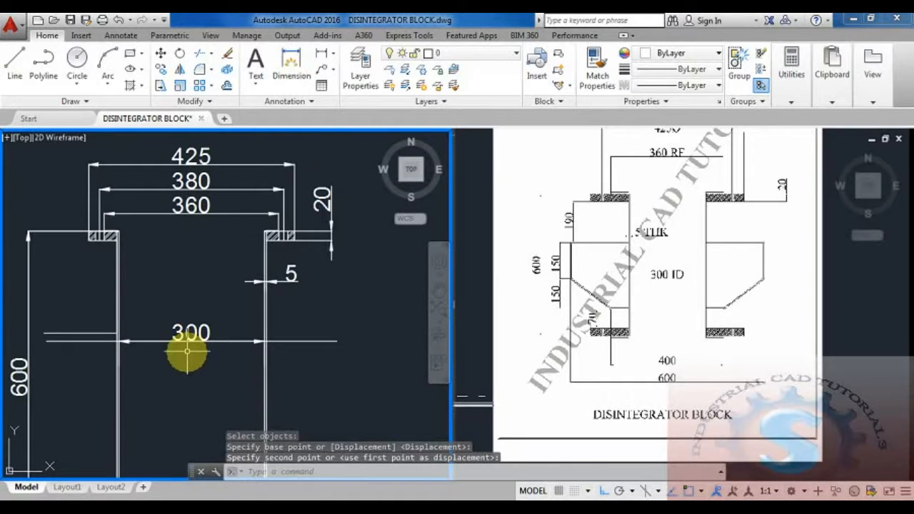
scroll(187, 351, "up", 3)
scroll(191, 347, "down", 3)
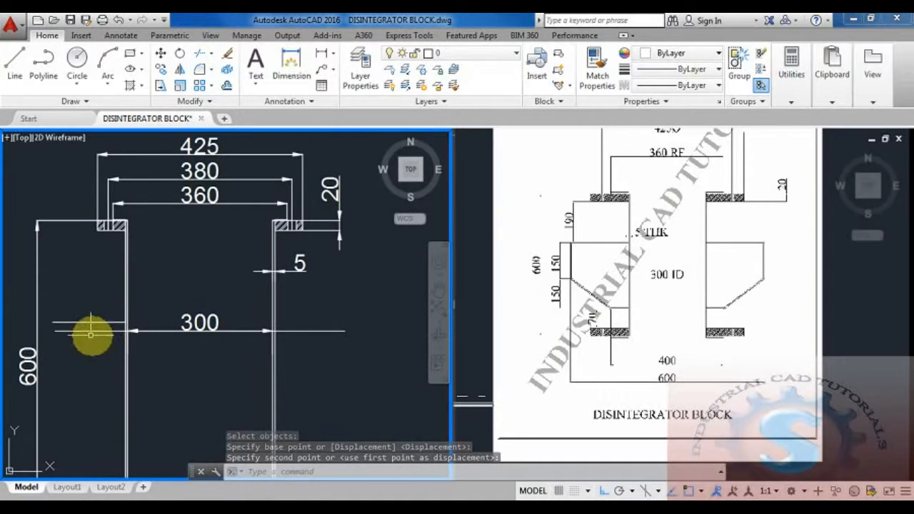
Move the 600 line vertically up from the left wall's outer face to the wall end of the 150 line
left_click(325, 330)
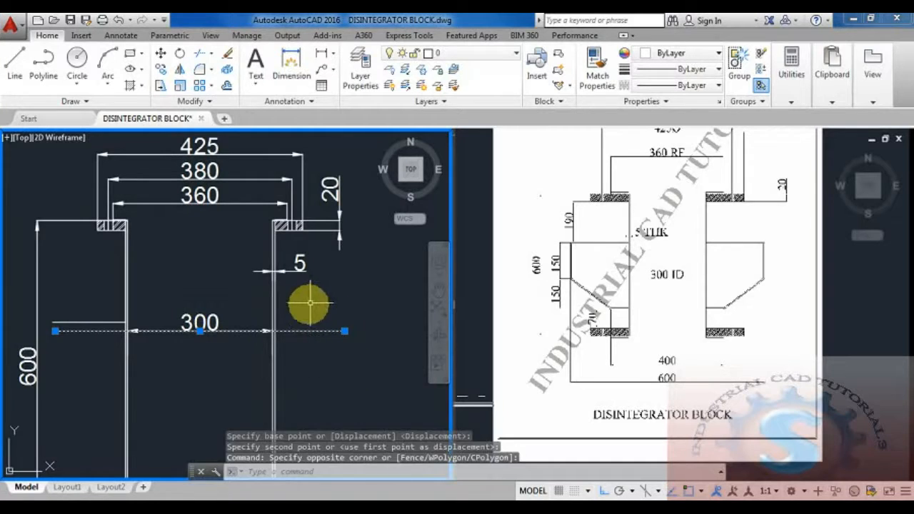
key("m")
key("Return")
scroll(121, 330, "up", 3)
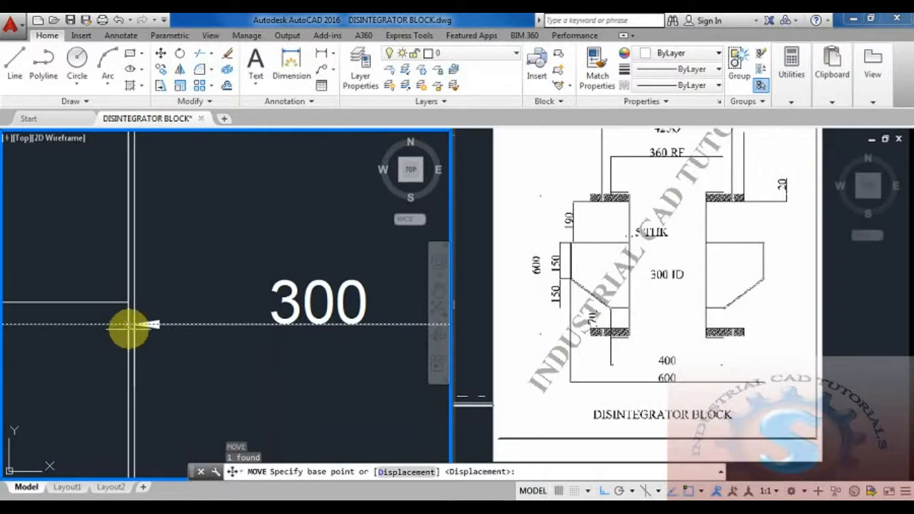
left_click(128, 325)
left_click(127, 304)
scroll(129, 328, "down", 3)
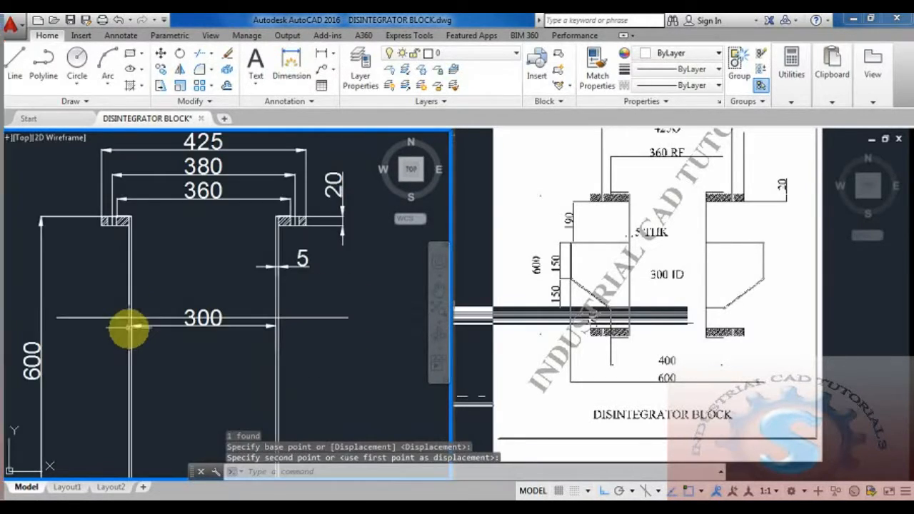
key("Escape")
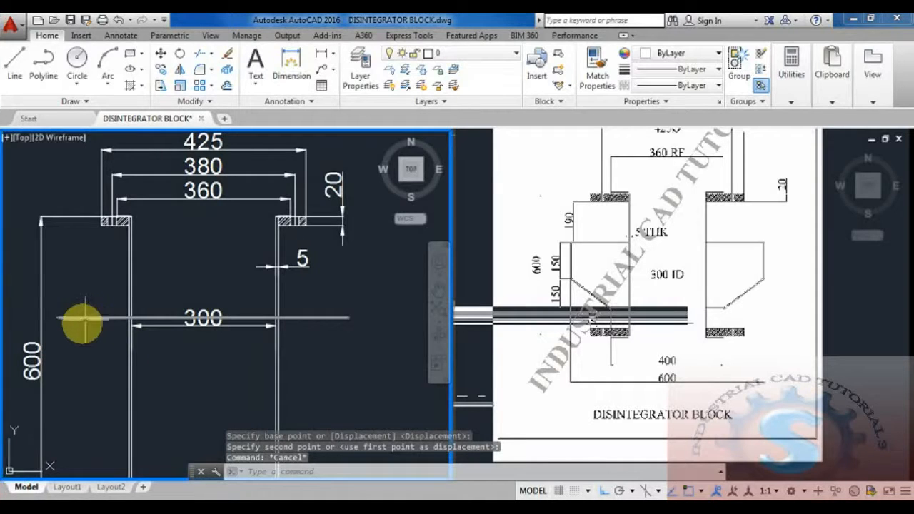
scroll(67, 310, "up", 2)
left_click(100, 308)
scroll(104, 316, "down", 2)
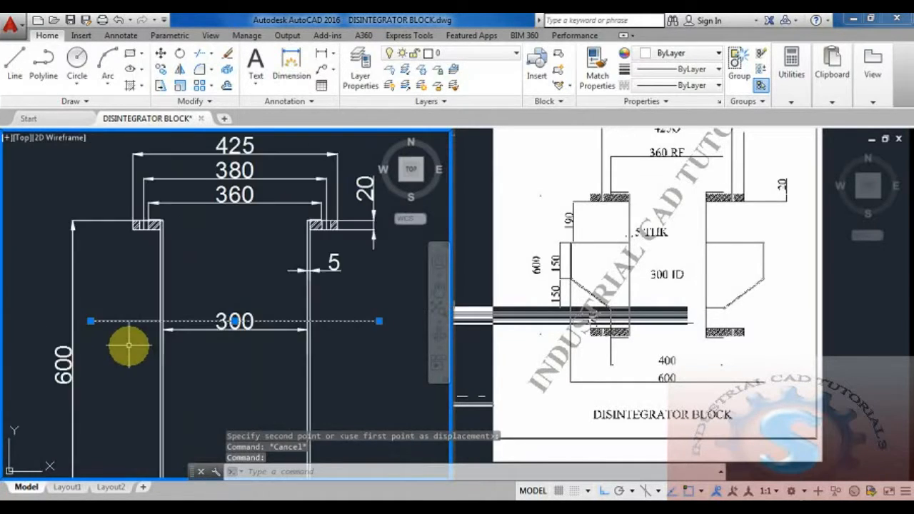
key("Escape")
scroll(126, 321, "up", 4)
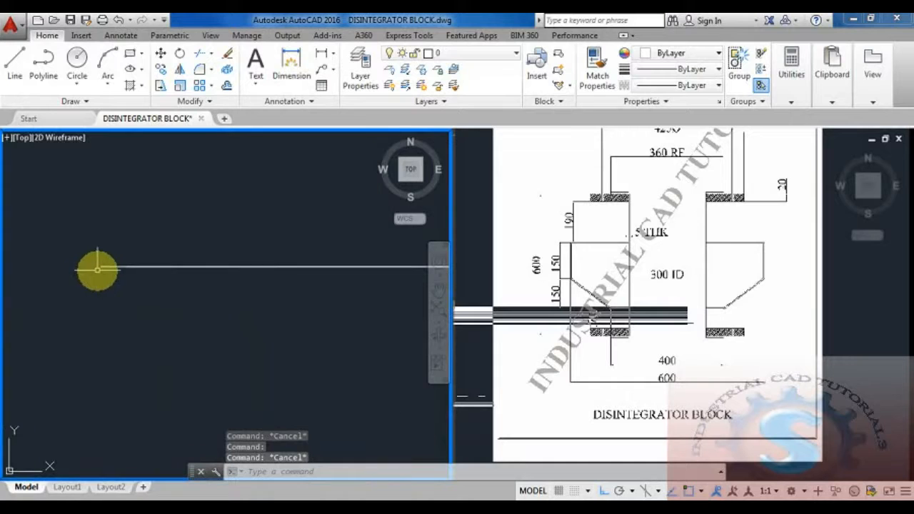
Add a linear dimension from the outer end of the side chamber's top line to the left wall's outer face, placed above the line
left_click(98, 267)
scroll(165, 303, "down", 2)
scroll(165, 303, "down", 2)
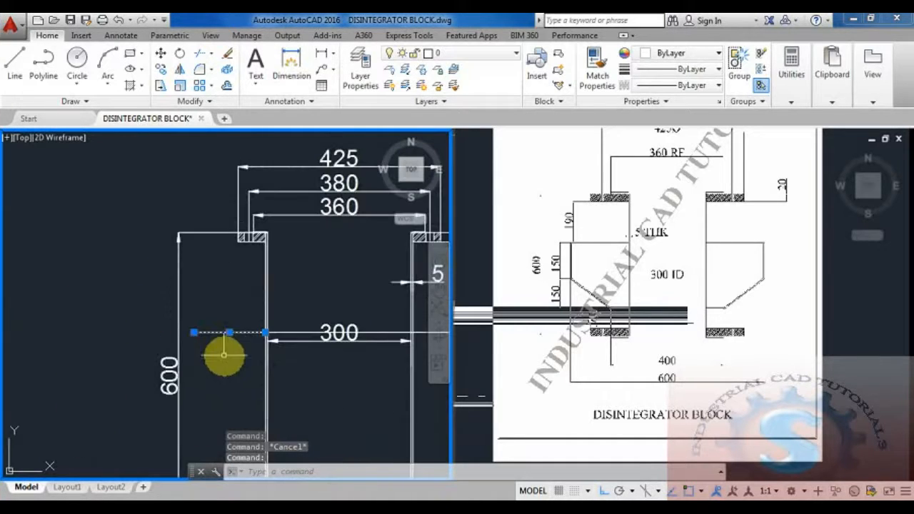
key("Escape")
key("Escape")
left_click(321, 65)
scroll(176, 316, "up", 4)
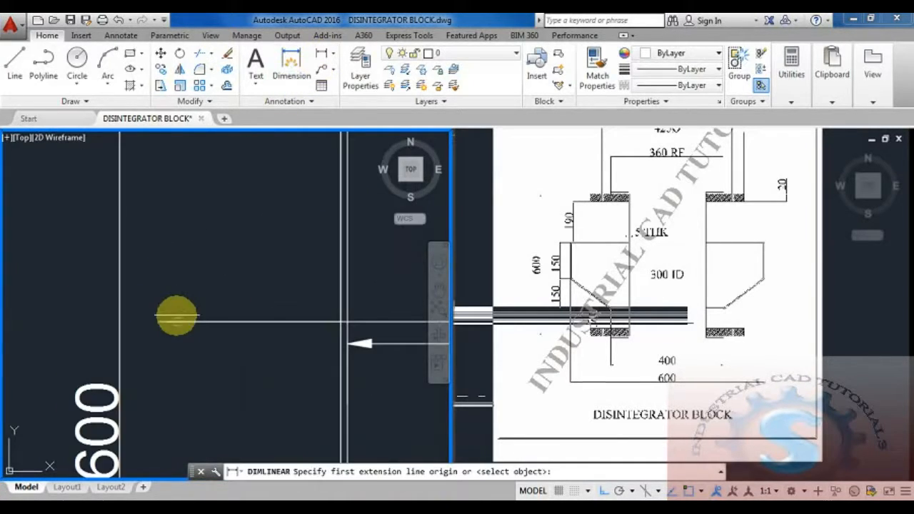
left_click(160, 319)
left_click(341, 319)
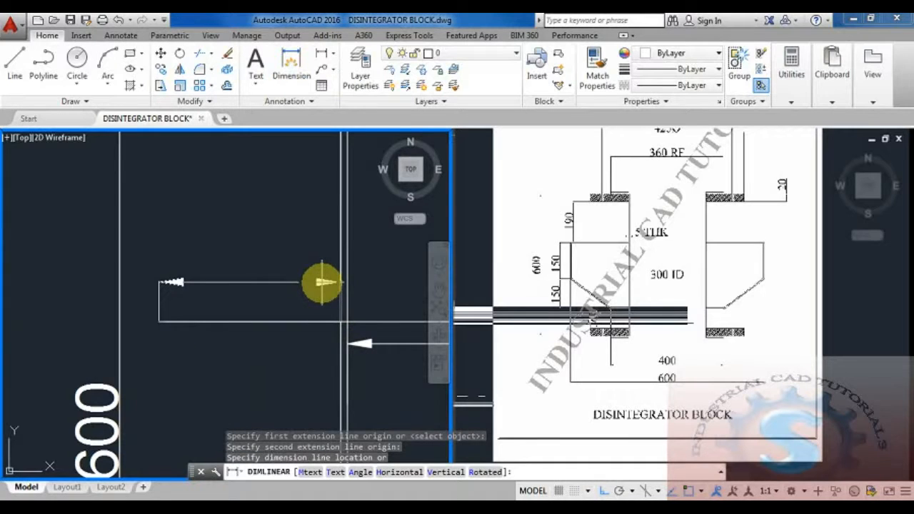
left_click(314, 255)
scroll(225, 317, "down", 2)
scroll(215, 329, "down", 2)
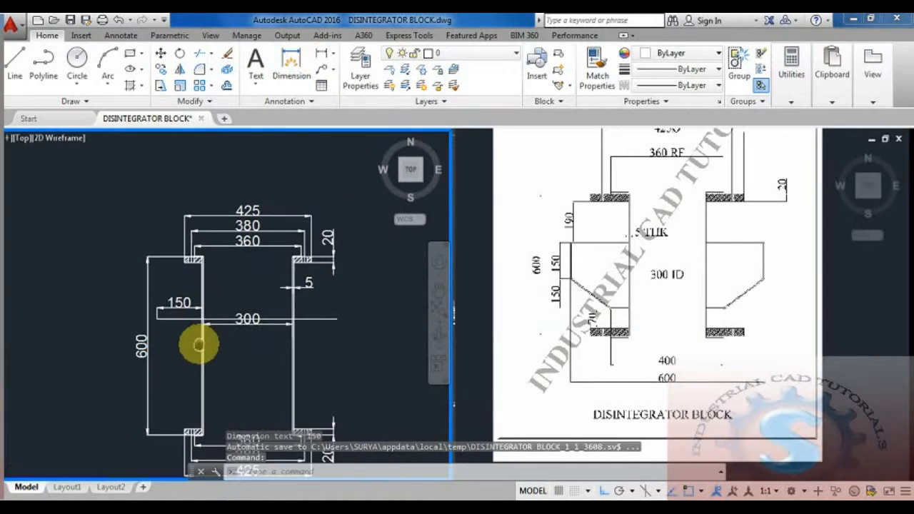
Delete the 600 long horizontal construction line that crosses the block
scroll(198, 343, "up", 2)
left_click(297, 307)
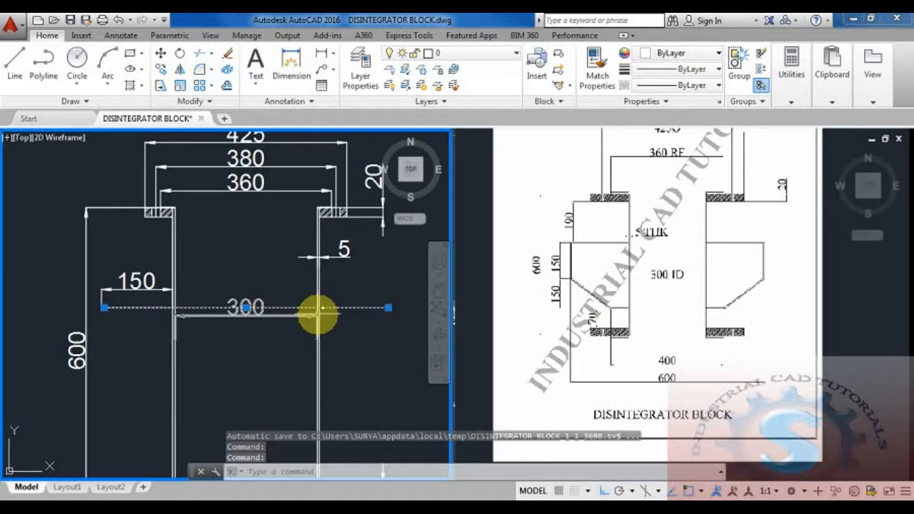
key("Delete")
scroll(263, 348, "down", 2)
scroll(261, 344, "up", 3)
scroll(261, 347, "down", 2)
scroll(281, 320, "up", 1)
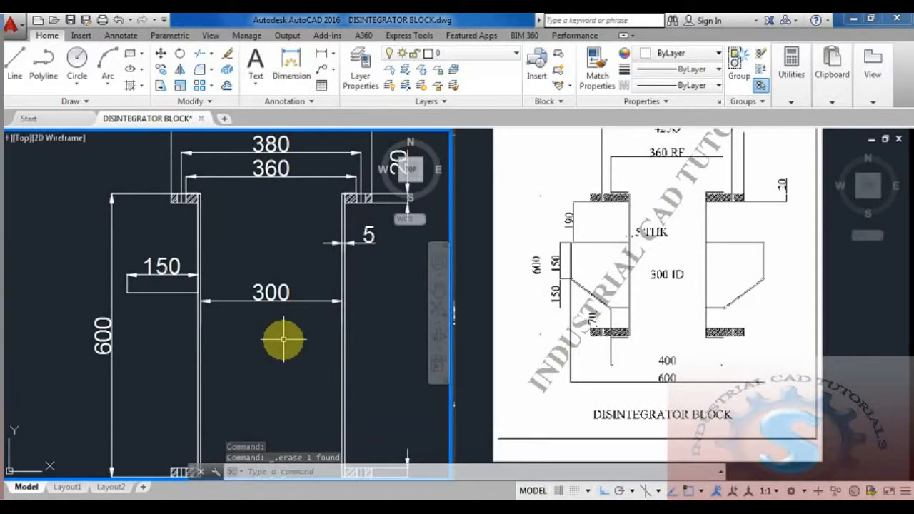
middle_click_drag(284, 338, 280, 321)
key("Escape")
key("Escape")
key("Escape")
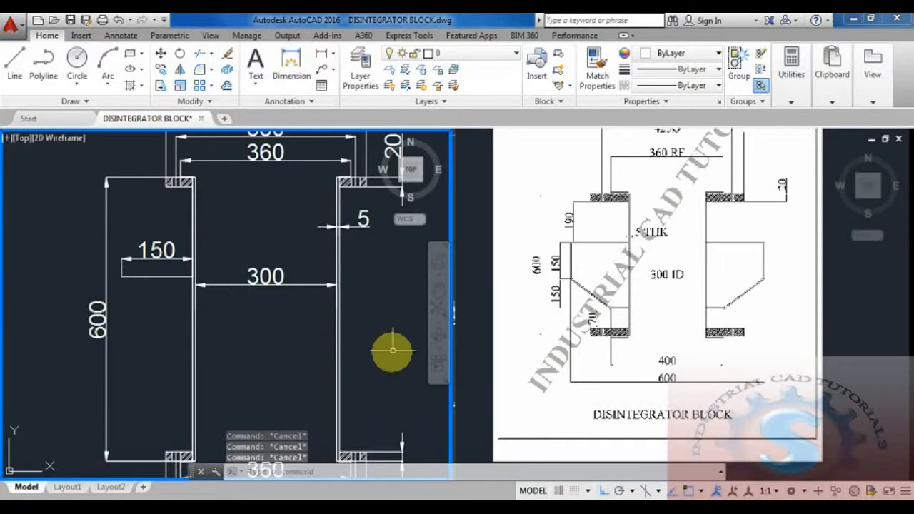
Draw a vertical line 150 long downward from the outer end of the left chamber's top line
scroll(354, 352, "down", 2)
scroll(354, 351, "up", 2)
middle_click_drag(327, 348, 321, 343)
type("l")
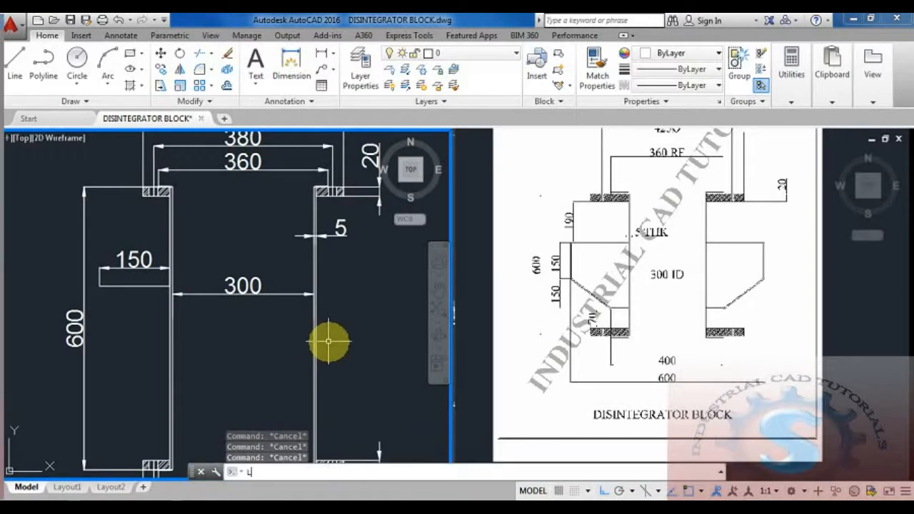
key("Return")
left_click(100, 286)
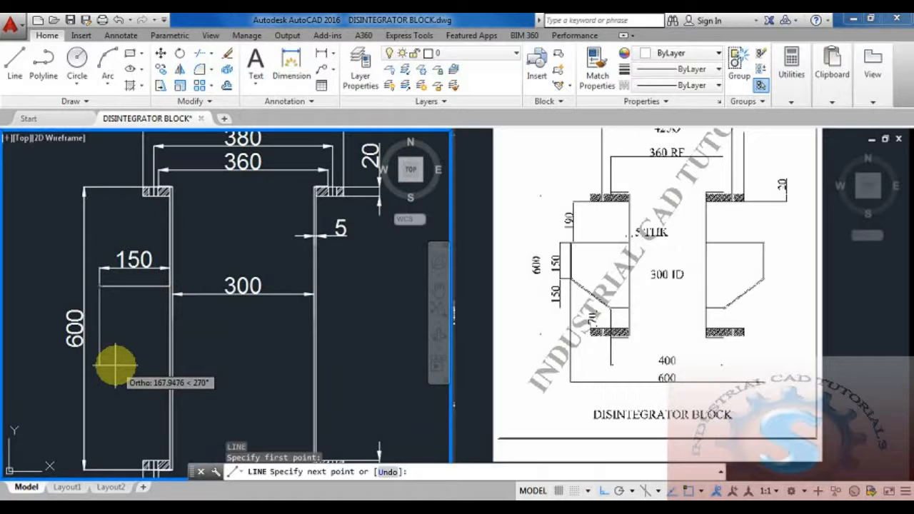
type("150")
key("Return")
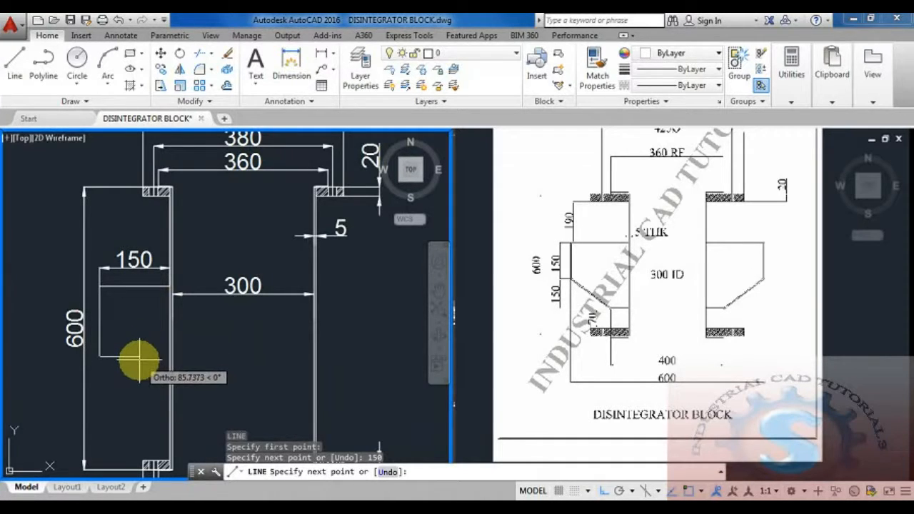
key("Escape")
middle_click_drag(193, 384, 194, 343)
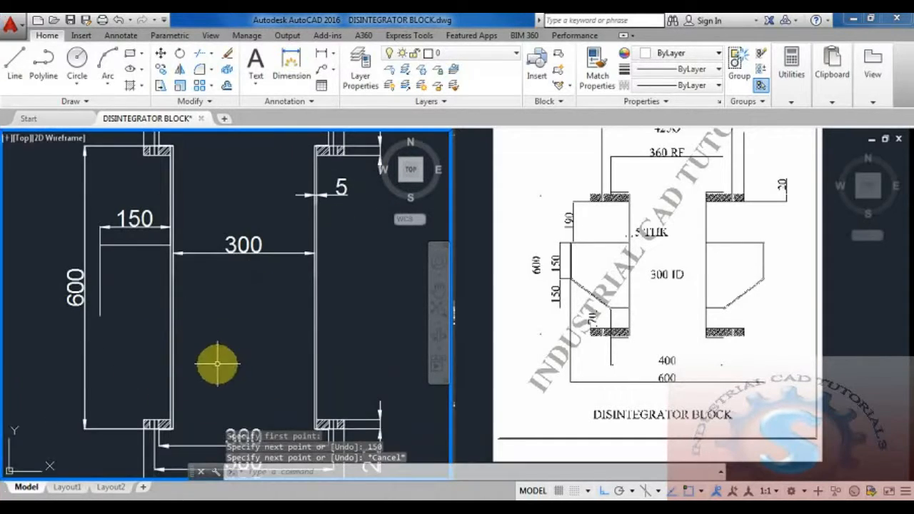
Draw a line 70 up the left wall's outer face from the upper face of the lower left flange
key("Return")
left_click(168, 425)
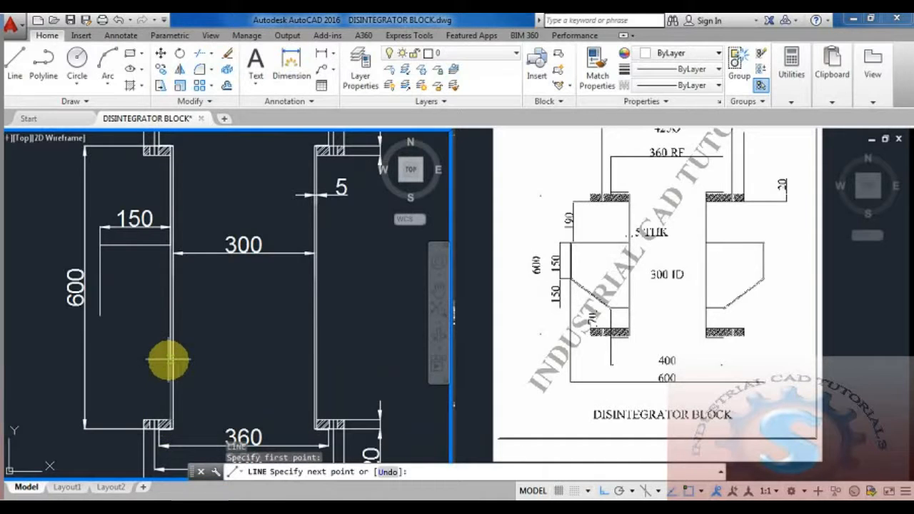
type("70")
key("Return")
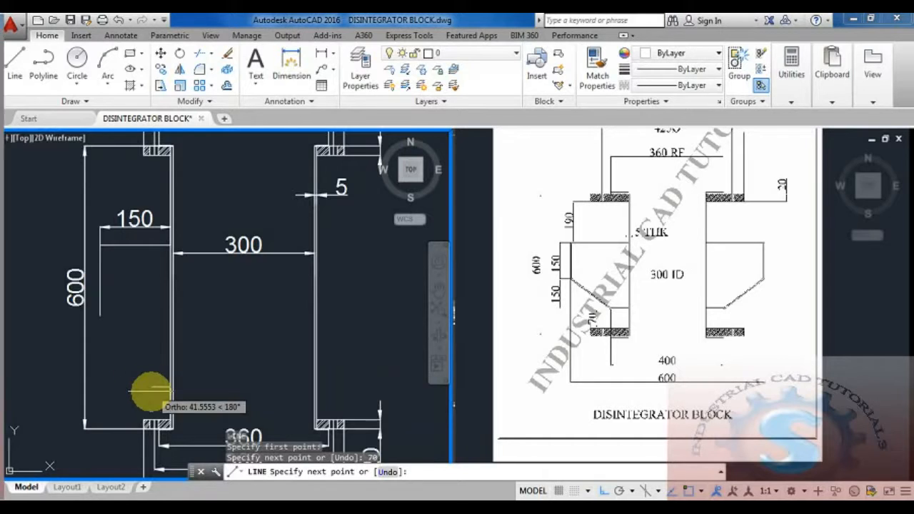
Continue the line 50 horizontally outward and close it with a sloped line to the lower end of the chamber's vertical edge
scroll(147, 388, "up", 2)
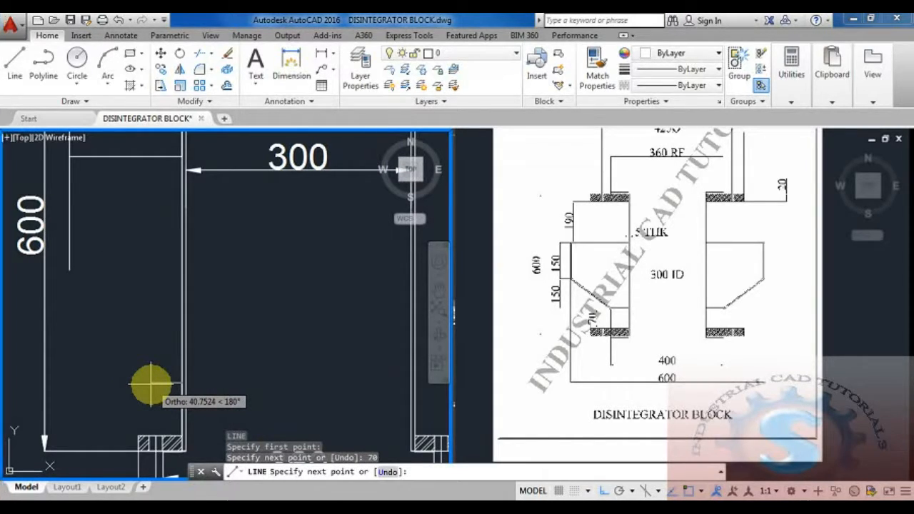
scroll(150, 386, "down", 2)
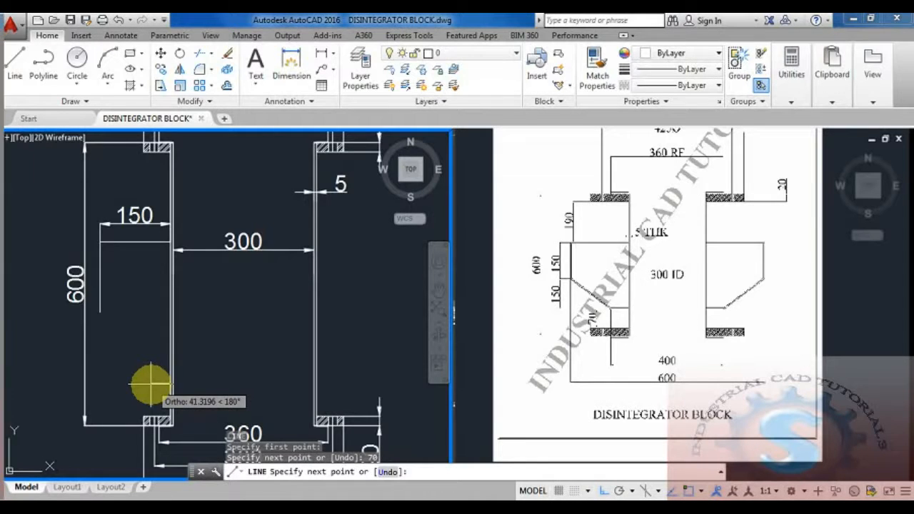
scroll(140, 383, "down", 2)
middle_click_drag(140, 383, 135, 361)
scroll(136, 349, "up", 2)
scroll(137, 350, "down", 2)
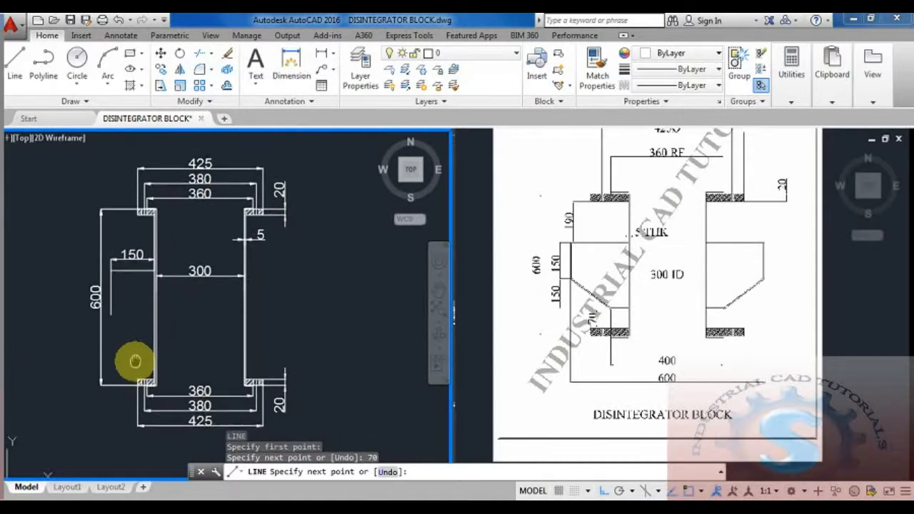
scroll(135, 362, "up", 2)
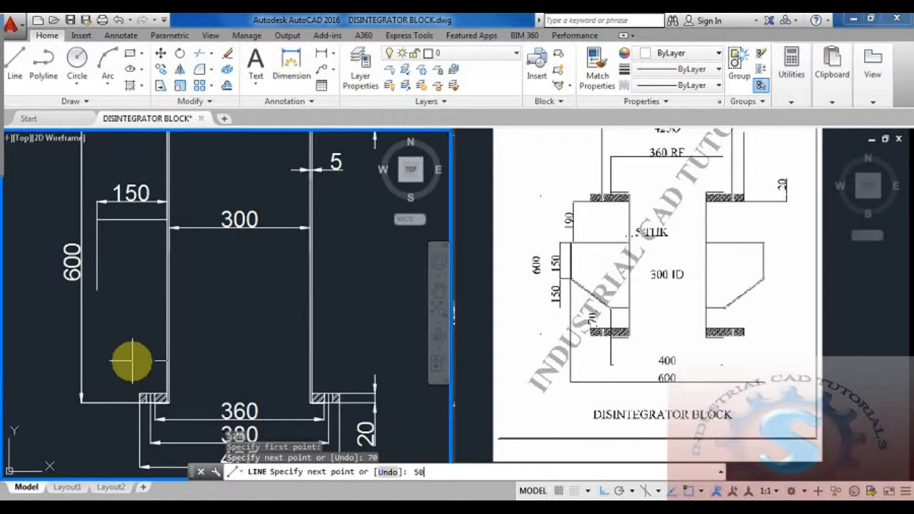
left_click(98, 299)
key("Escape")
scroll(198, 307, "down", 2)
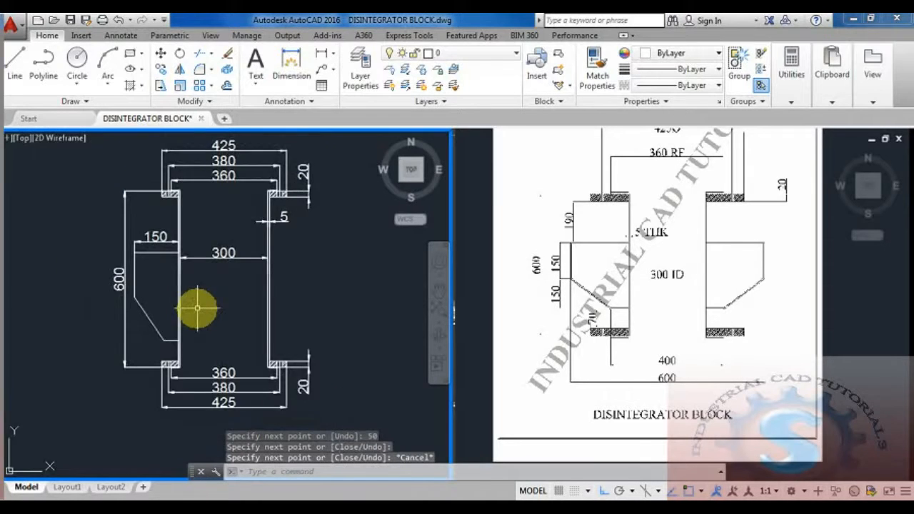
scroll(214, 364, "up", 2)
scroll(214, 361, "down", 2)
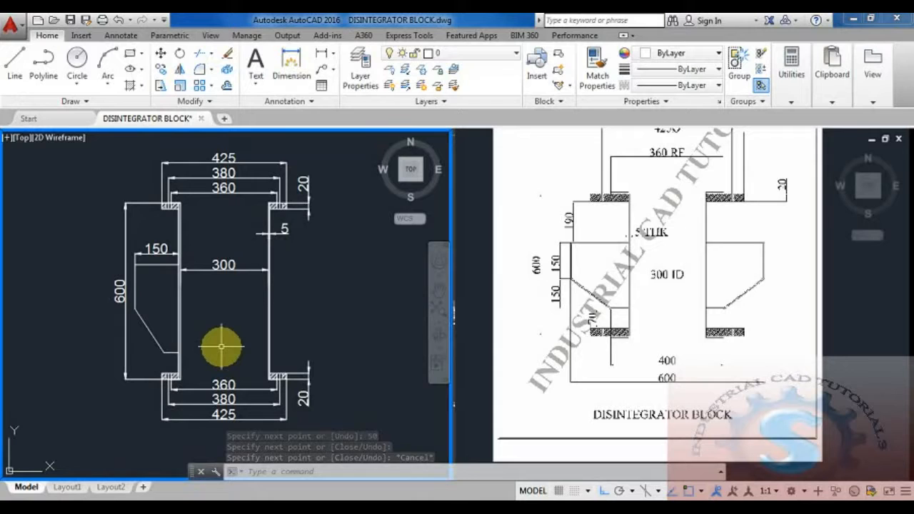
Dimension the vertical distance from the left chamber's bottom edge to the lower flange, placed inside the block beside the left wall
left_click(291, 63)
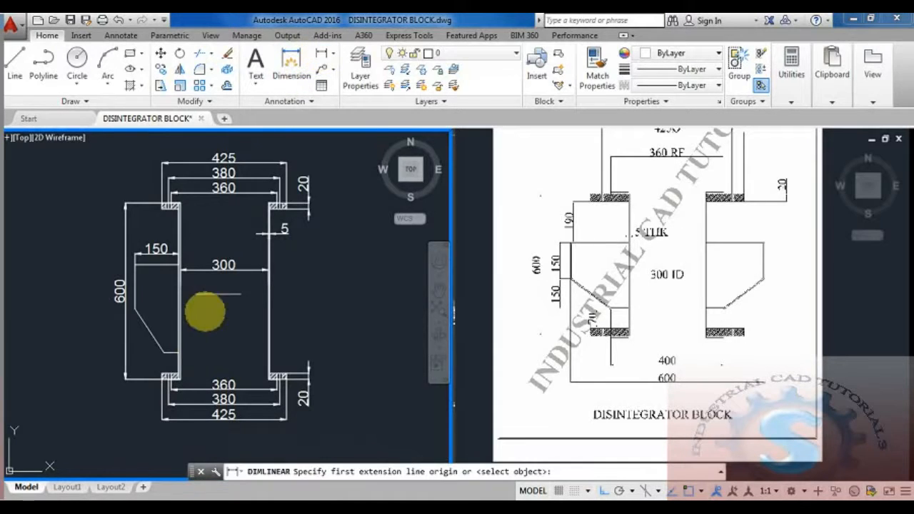
scroll(203, 317, "up", 4)
middle_click_drag(144, 371, 203, 242)
left_click(202, 275)
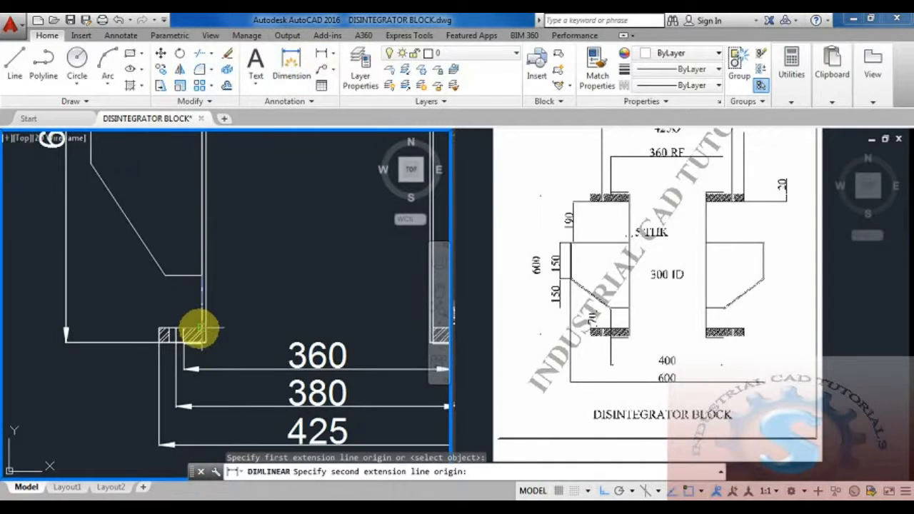
left_click(202, 326)
left_click(245, 307)
Dimension the length of the left chamber's short bottom edge, placing the horizontal dimension above it
left_click(321, 71)
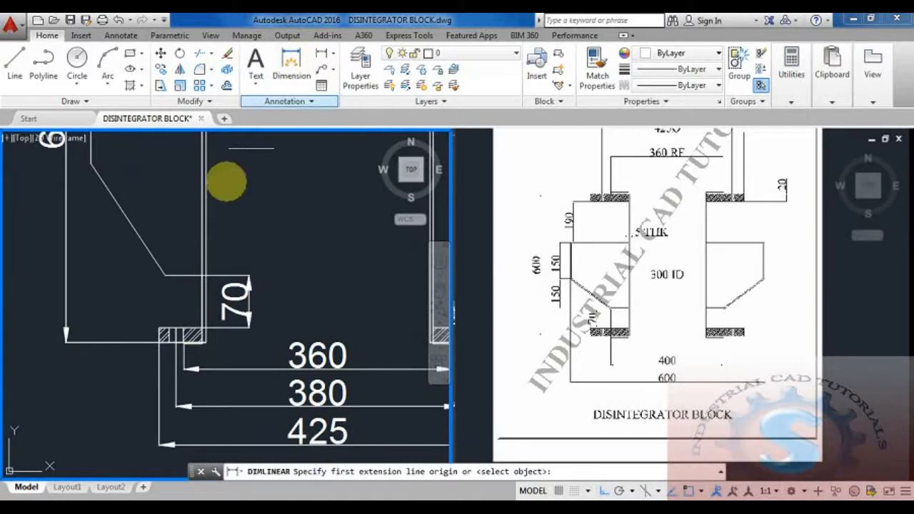
left_click(214, 275)
left_click(165, 275)
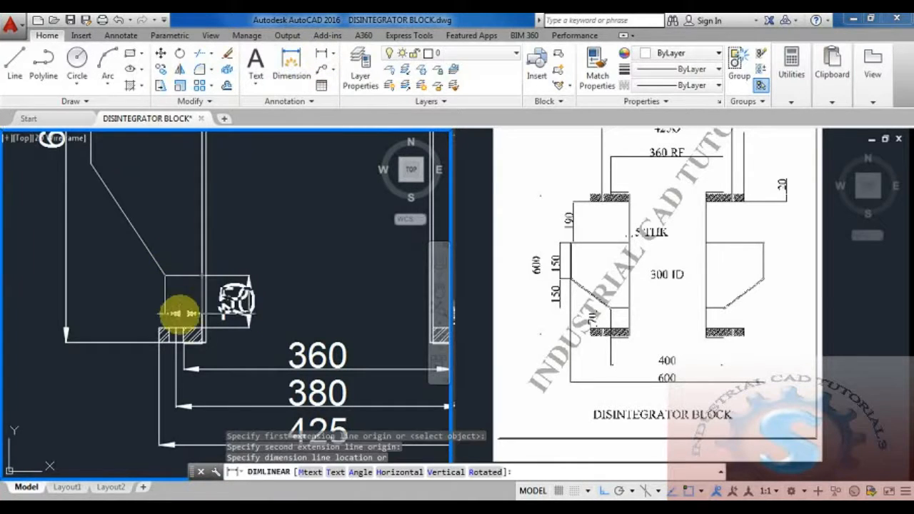
left_click(180, 200)
scroll(177, 282, "down", 3)
scroll(177, 286, "up", 3)
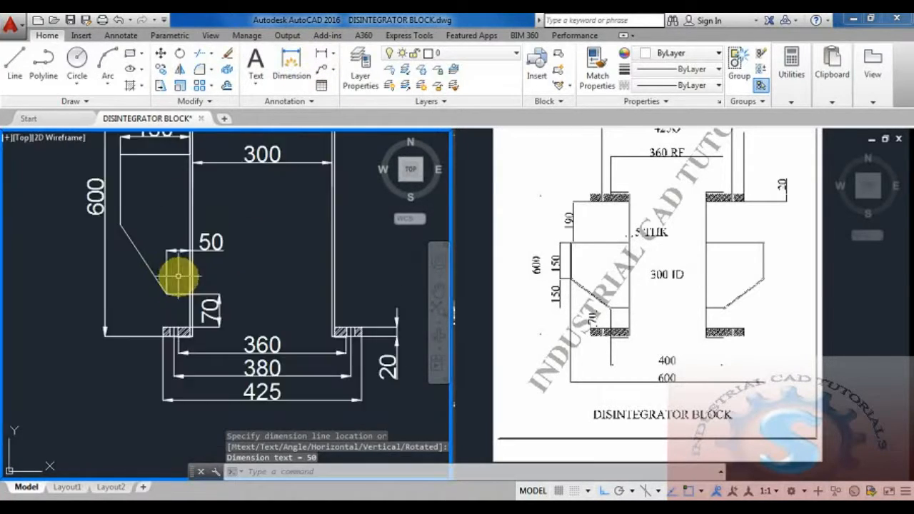
Dimension the height of the left chamber's vertical outer edge, placed outside the overall 600 dimension
left_click(321, 54)
left_click(120, 182)
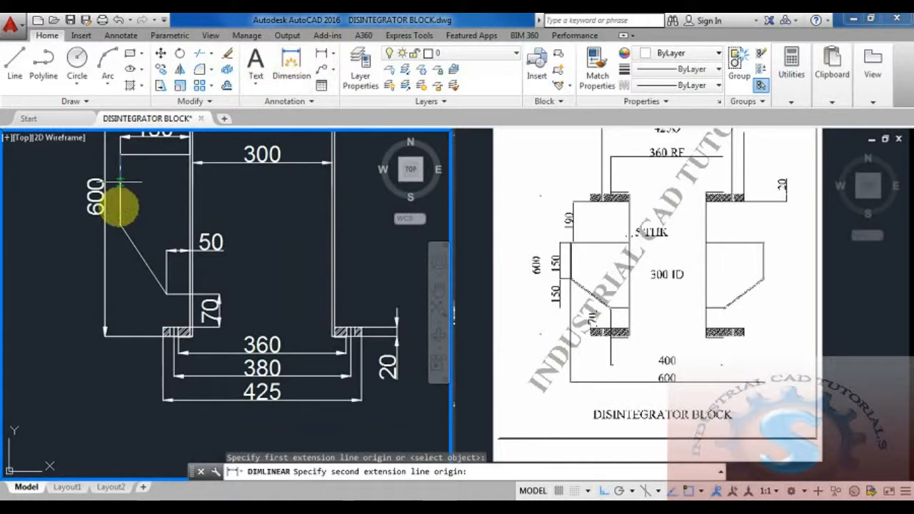
left_click(120, 225)
left_click(58, 239)
scroll(126, 316, "down", 3)
scroll(125, 330, "up", 2)
middle_click_drag(126, 329, 122, 333)
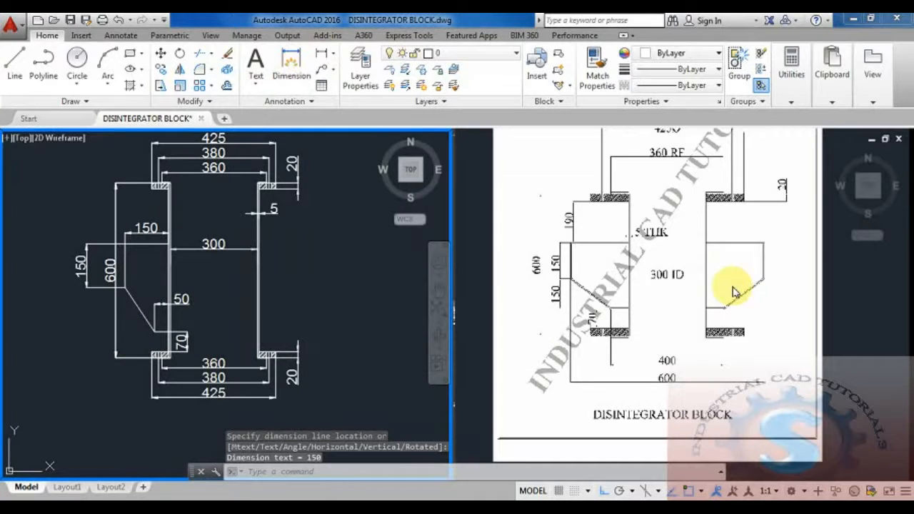
Examine both side chambers in the reference drawing, including their wall thickness, sloped edges and the dimensions around them
left_click(680, 306)
scroll(637, 306, "up", 6)
scroll(634, 309, "down", 4)
scroll(634, 310, "up", 2)
scroll(633, 310, "down", 2)
scroll(584, 220, "up", 2)
scroll(584, 221, "down", 2)
scroll(584, 220, "up", 2)
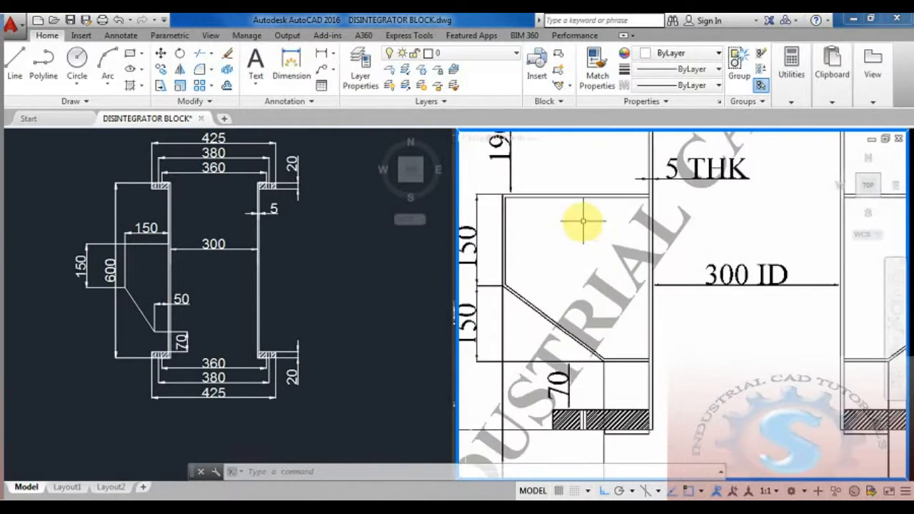
middle_click_drag(584, 221, 590, 243)
scroll(707, 265, "down", 4)
scroll(706, 263, "up", 5)
scroll(755, 259, "down", 3)
mouse_move(755, 264)
middle_mouse_down()
mouse_move(760, 274)
mouse_move(743, 253)
mouse_move(734, 265)
middle_mouse_up()
scroll(740, 274, "up", 2)
scroll(741, 274, "down", 2)
scroll(737, 263, "down", 2)
scroll(740, 257, "up", 2)
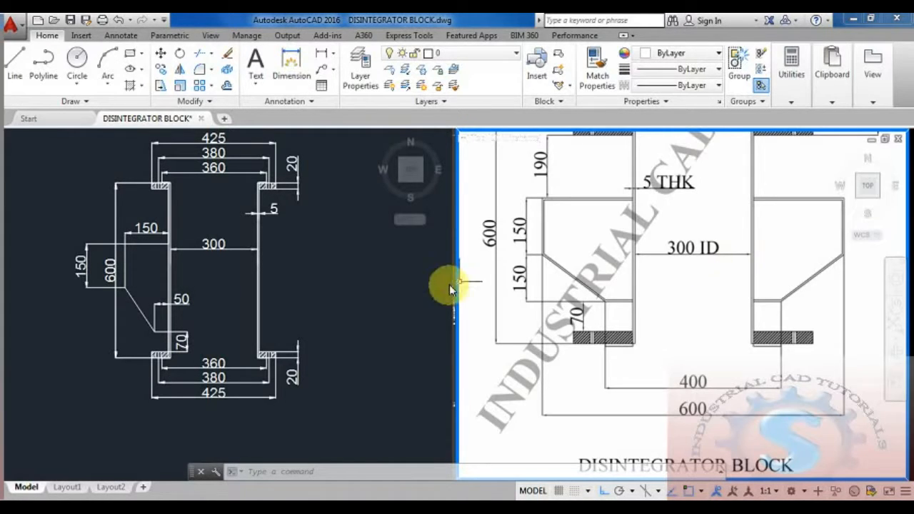
scroll(624, 272, "down", 2)
middle_click_drag(617, 277, 623, 303)
scroll(621, 315, "down", 2)
scroll(619, 296, "up", 2)
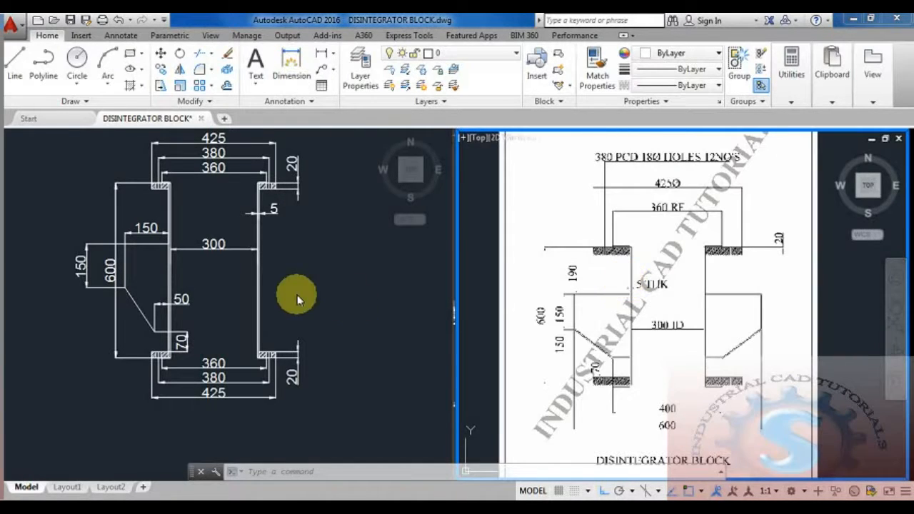
Mirror the left chamber's four lines about the vertical line through the midpoints of the 300 and lower 360 dimensions, keeping the originals
left_click(286, 296)
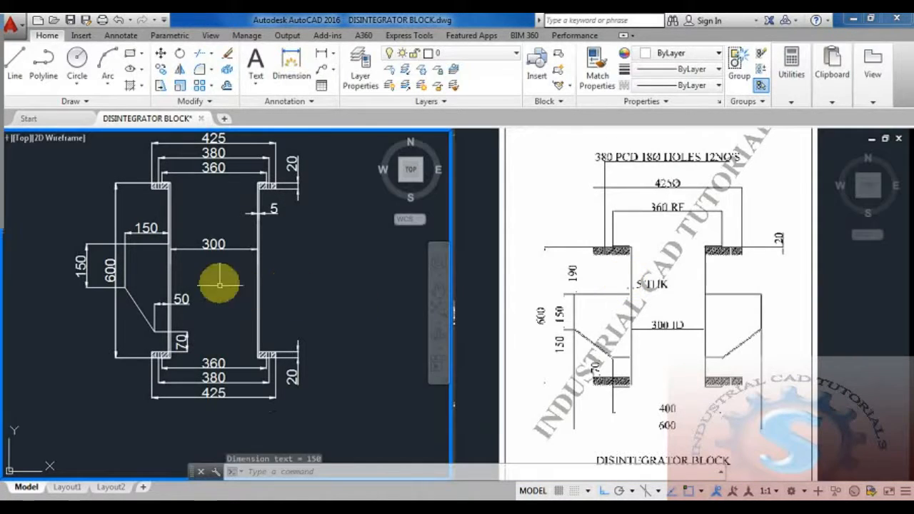
scroll(135, 316, "up", 3)
type("MI")
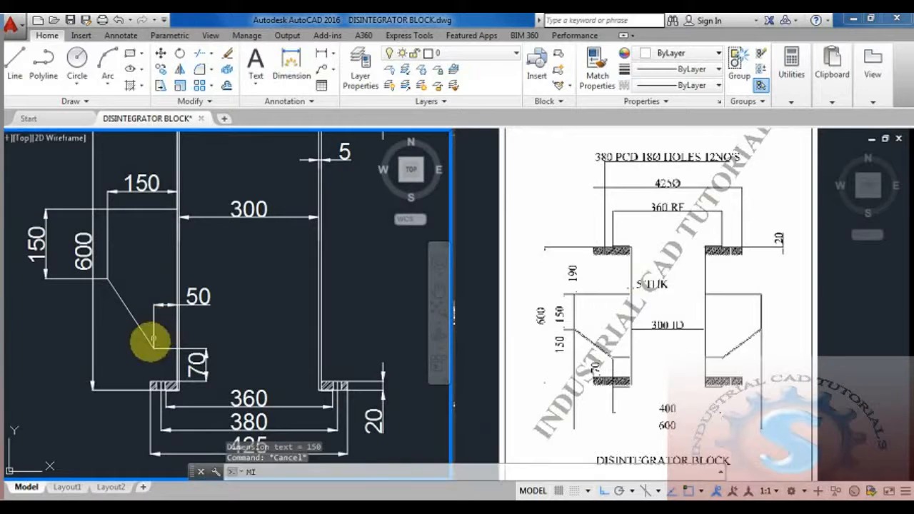
key("Return")
left_click(164, 347)
left_click(130, 320)
left_click(128, 308)
left_click(128, 308)
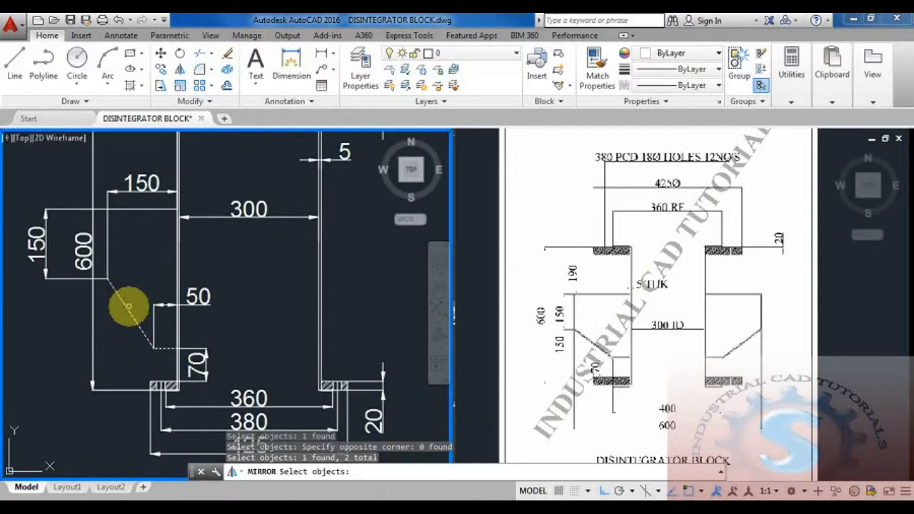
left_click(132, 210)
left_click(133, 209)
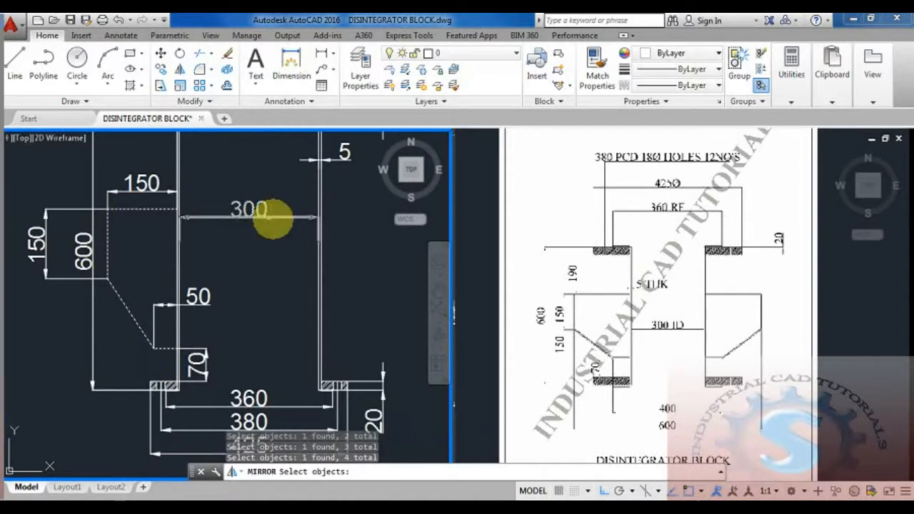
key("Return")
left_click(248, 215)
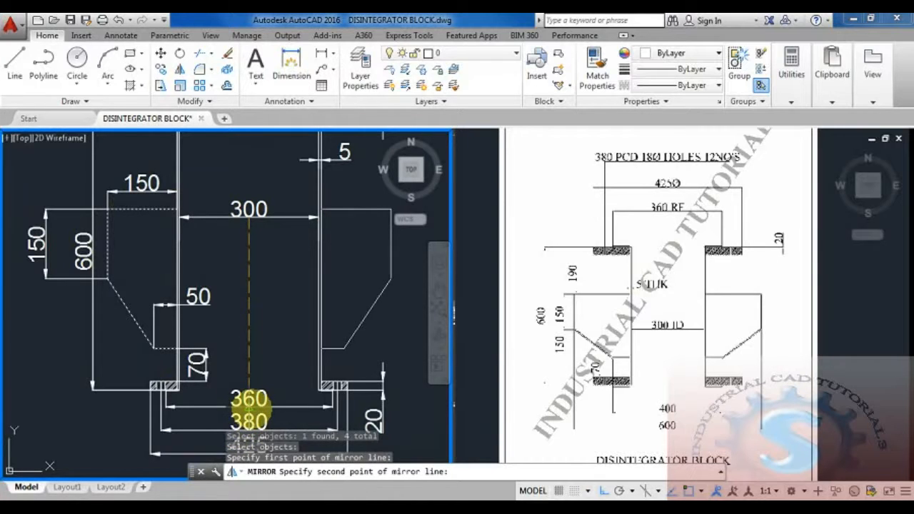
left_click(250, 410)
key("Return")
scroll(262, 355, "down", 2)
scroll(264, 347, "up", 2)
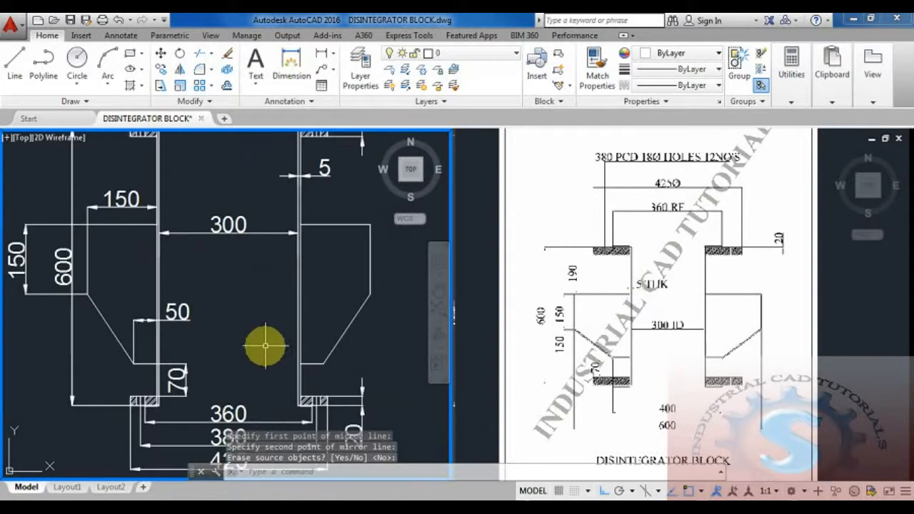
Compare the finished outline, the mirrored side chamber and its sloped edge with the reference drawing
scroll(259, 368, "down", 2)
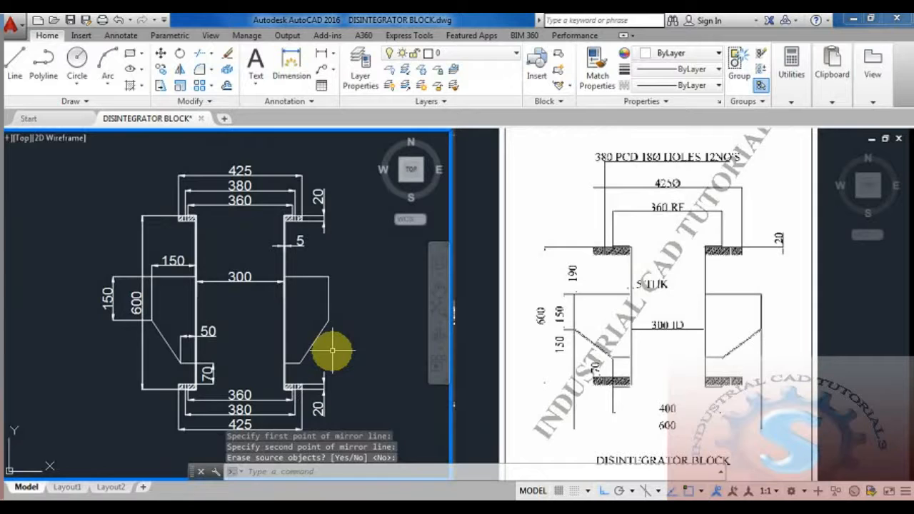
scroll(328, 347, "up", 2)
scroll(332, 335, "down", 2)
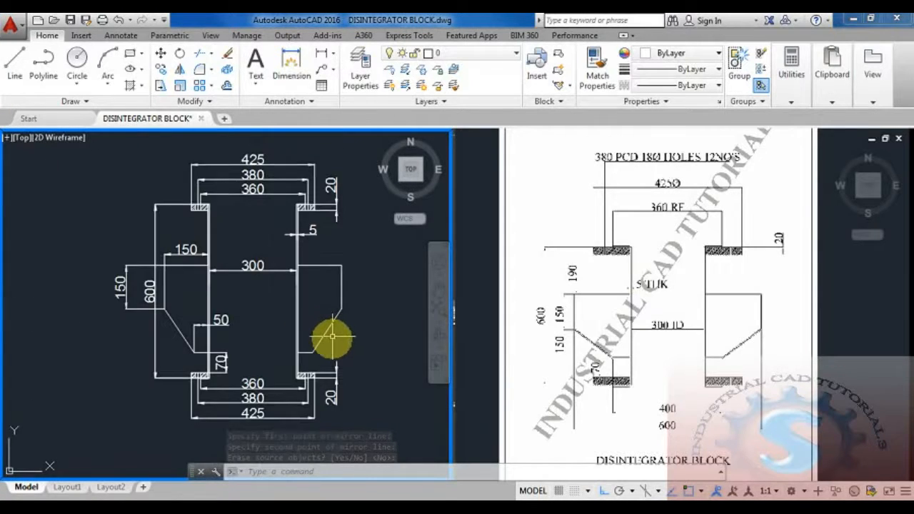
scroll(331, 347, "up", 2)
scroll(331, 347, "down", 3)
scroll(328, 355, "up", 1)
middle_click_drag(327, 359, 327, 369)
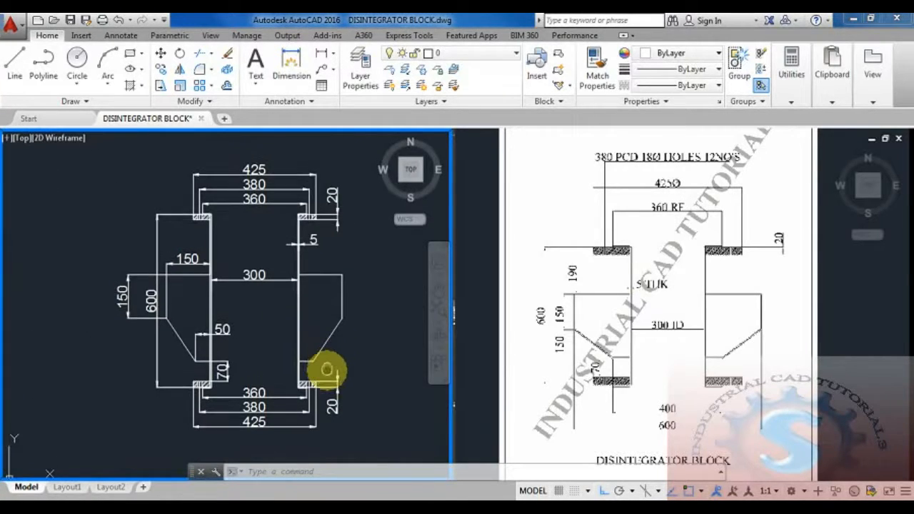
scroll(300, 364, "up", 1)
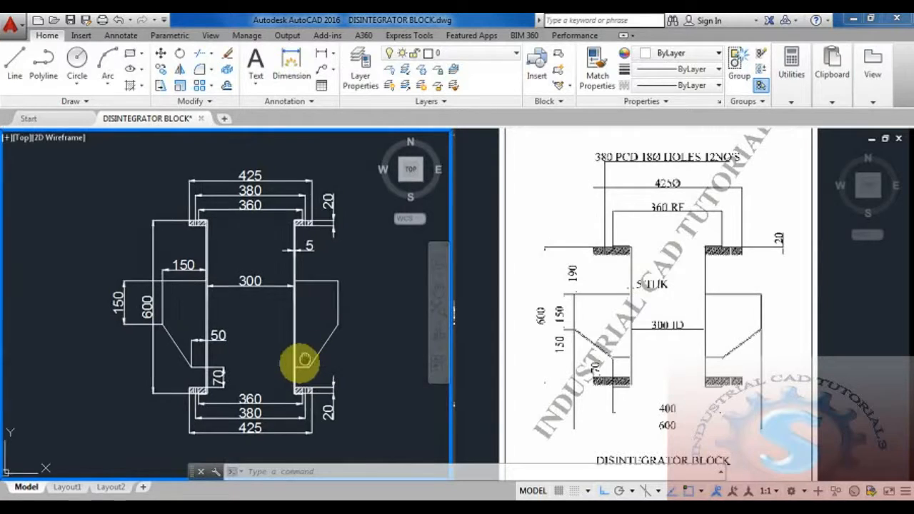
scroll(295, 367, "down", 1)
scroll(297, 367, "up", 1)
scroll(298, 366, "down", 1)
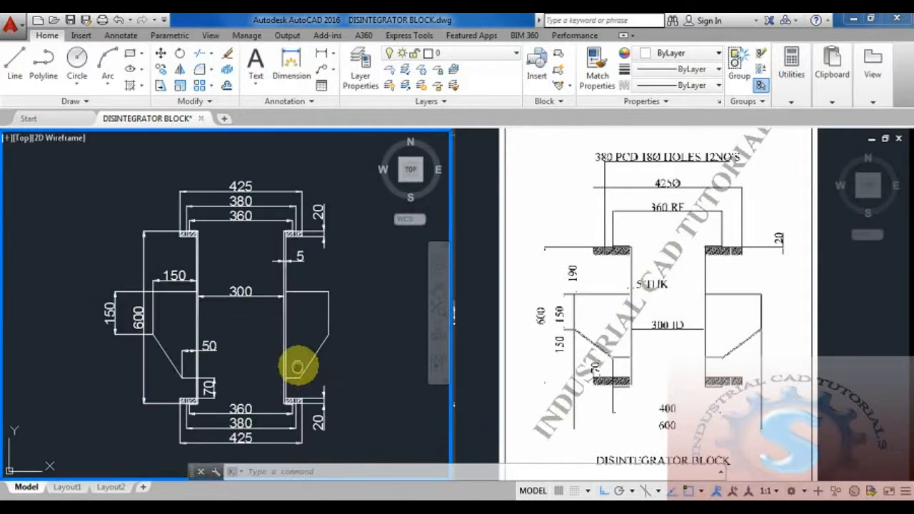
left_click(684, 322)
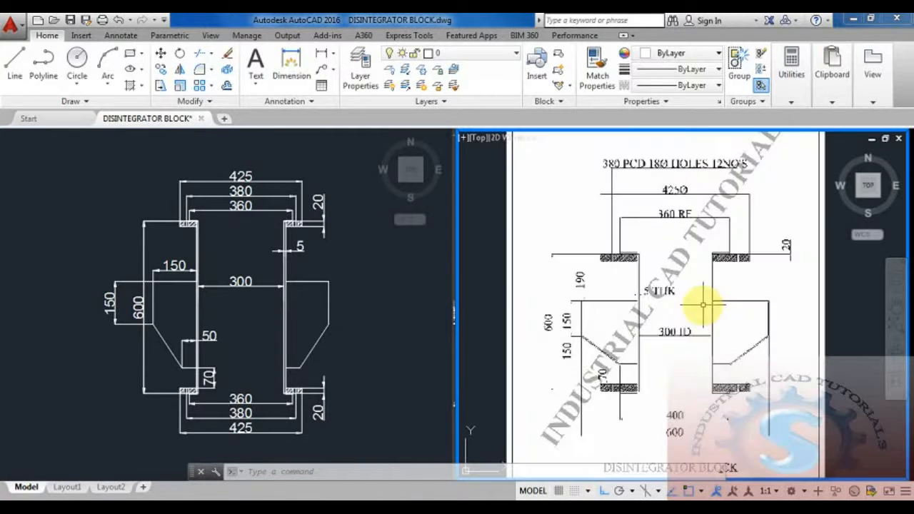
left_click(312, 310)
scroll(312, 312, "up", 1)
scroll(311, 312, "down", 1)
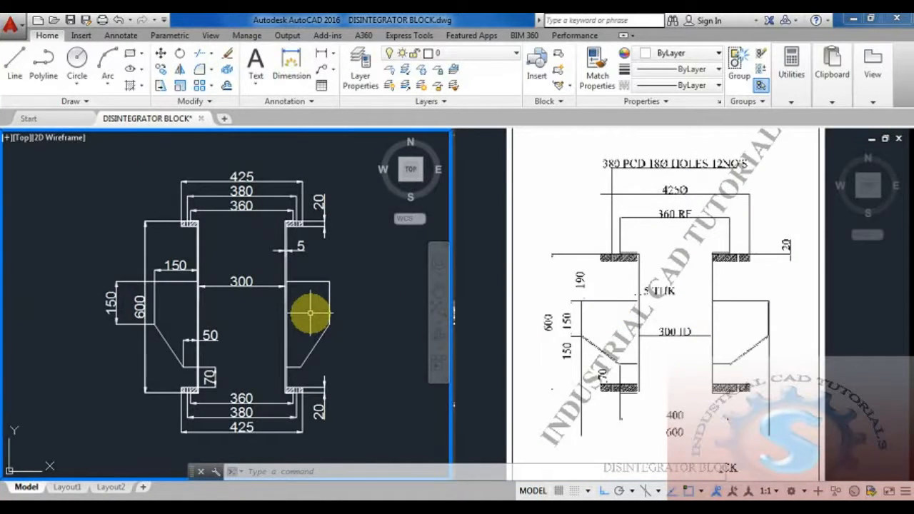
middle_click_drag(311, 312, 324, 310)
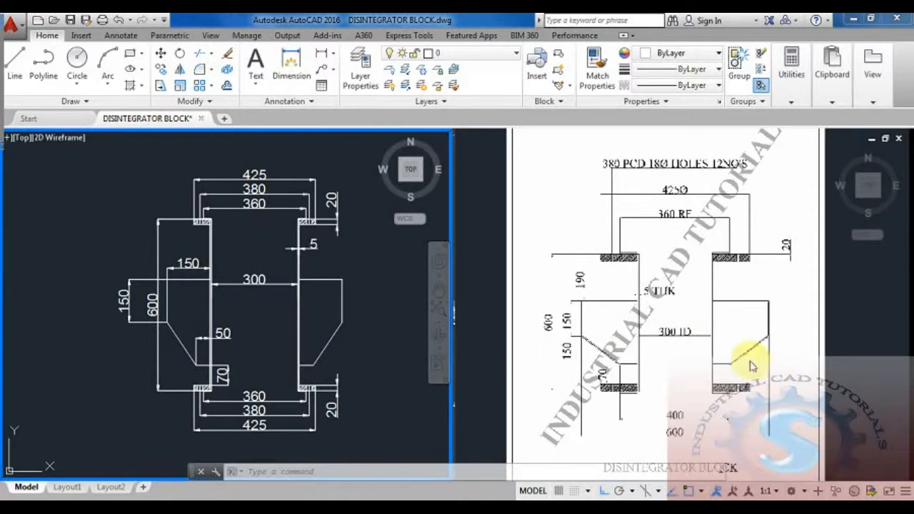
left_click(335, 333)
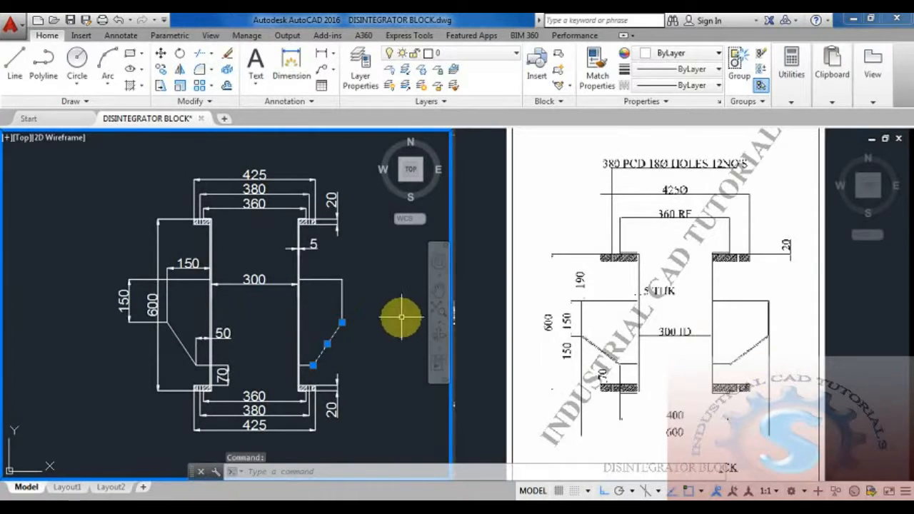
key("Escape")
Edit the wall thickness dimension's text to read "5 THK"
scroll(367, 241, "up", 4)
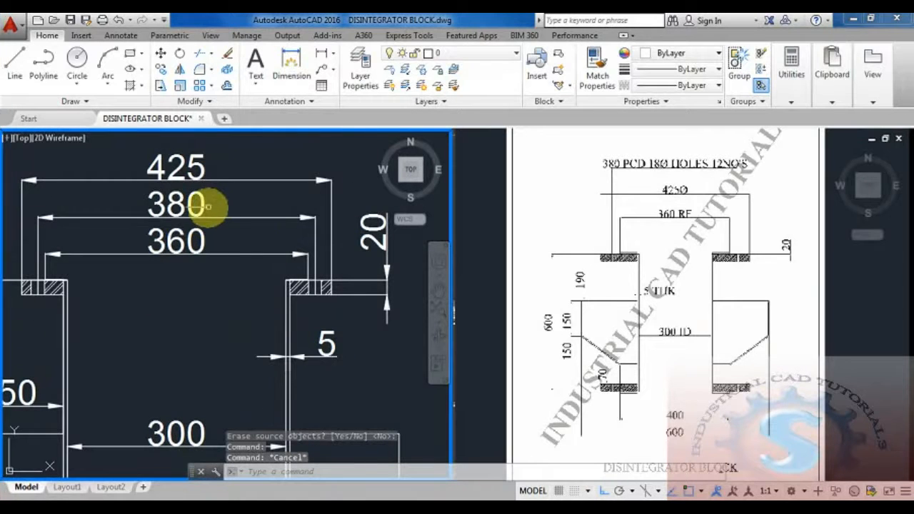
scroll(214, 333, "down", 4)
left_click(293, 275)
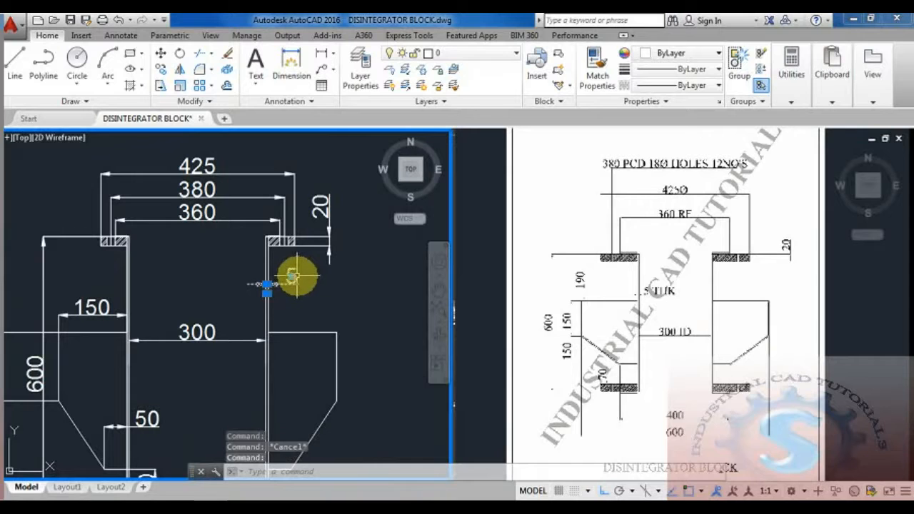
double_click(292, 289)
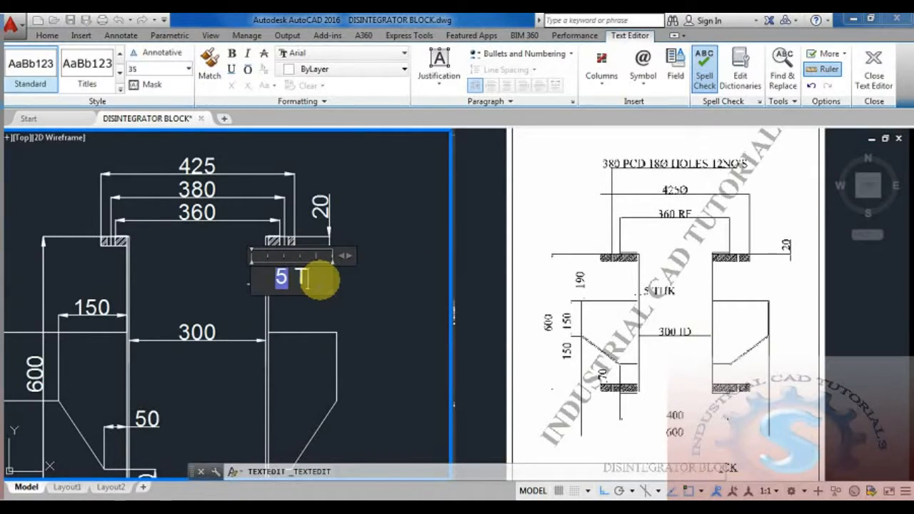
left_click(356, 313)
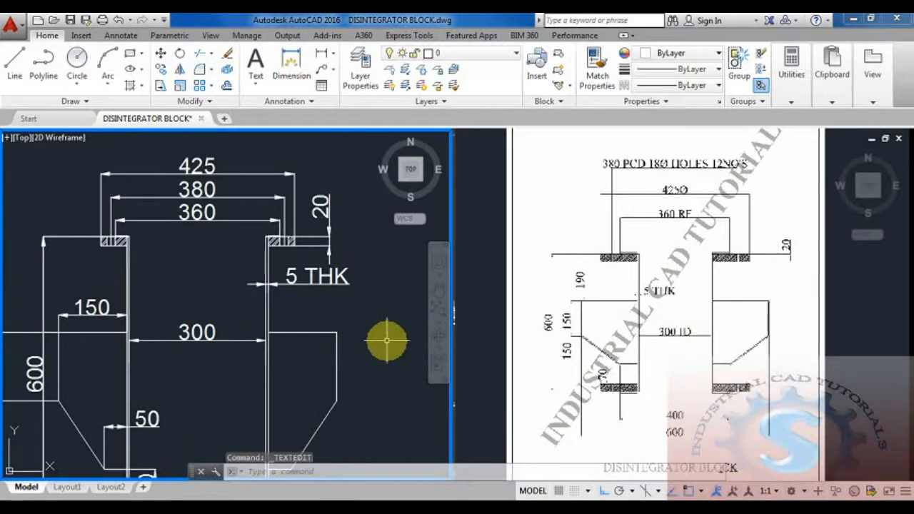
Edit the upper 380 dimension's text to "380 PCD 18 DIA HOLES 12NO'S" and widen its text frame to fit one line
scroll(305, 351, "down", 5)
scroll(264, 282, "up", 5)
double_click(298, 277)
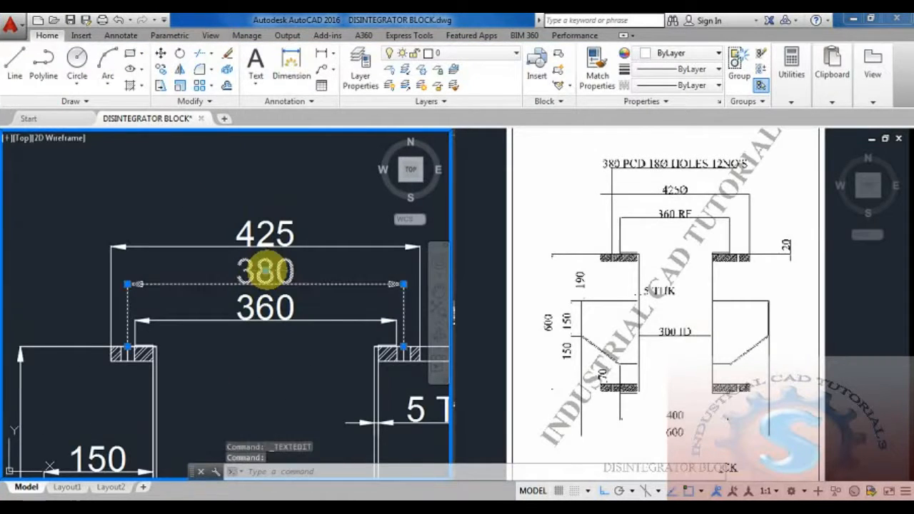
type("PCD")
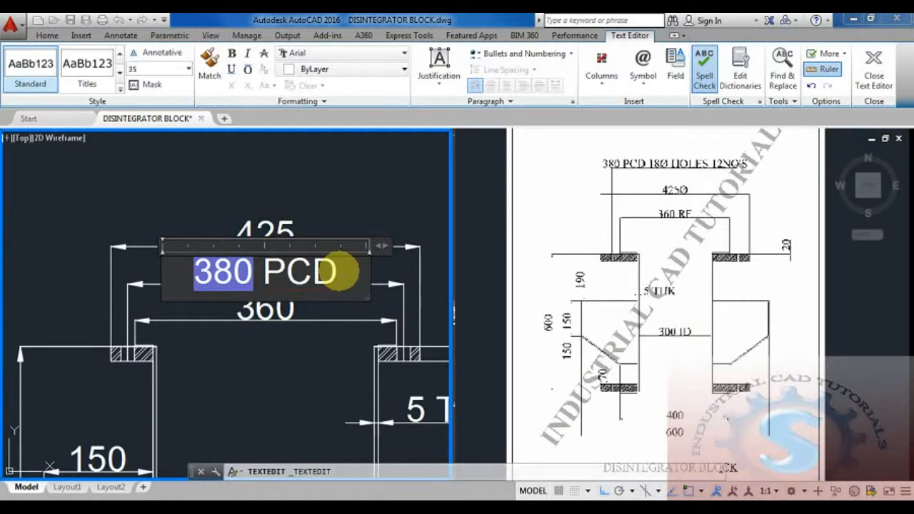
type(" 18 DIA H")
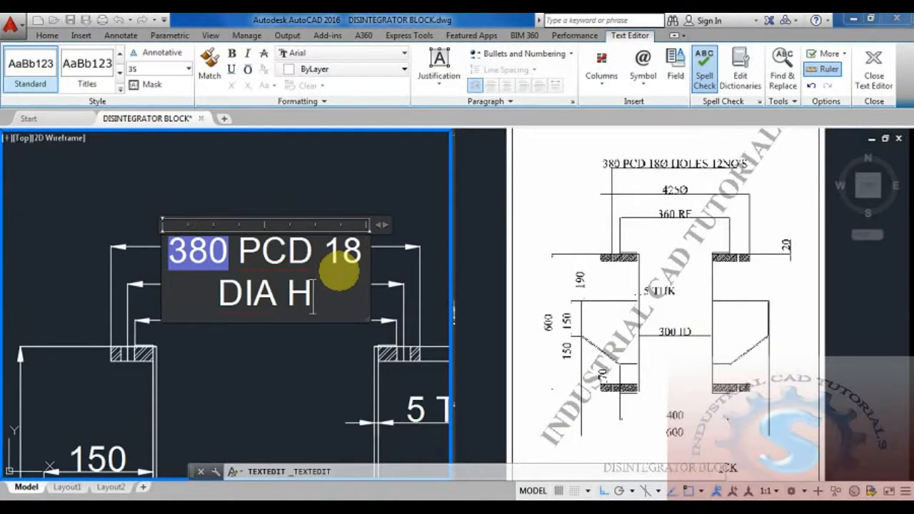
type("OLES 12")
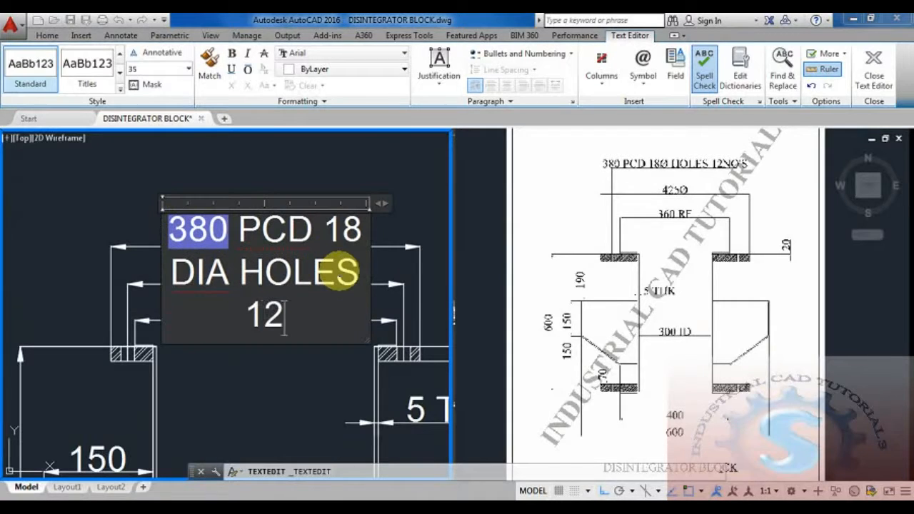
type("NO'S")
left_click_drag(386, 215, 900, 348)
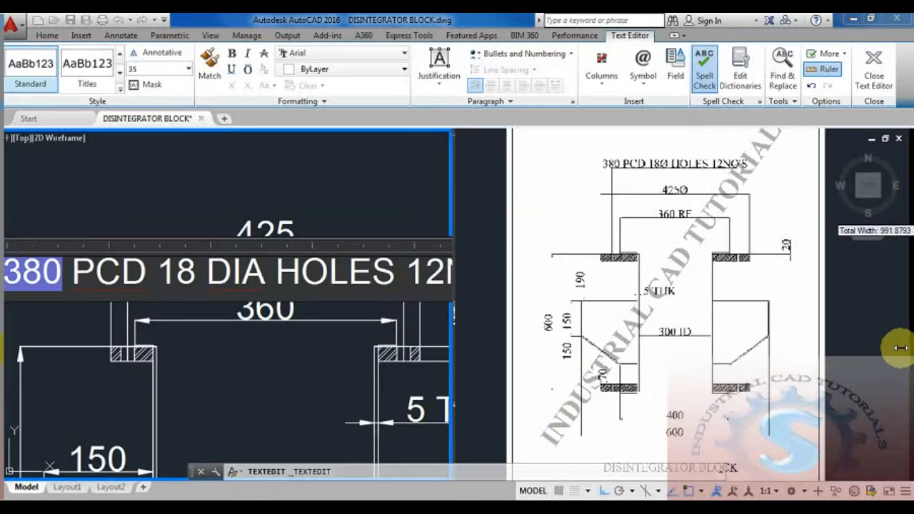
left_click(271, 367)
Centre the 380 PCD hole note over the upper flange and raise its dimension line above the 425 dimension
scroll(204, 310, "up", 3)
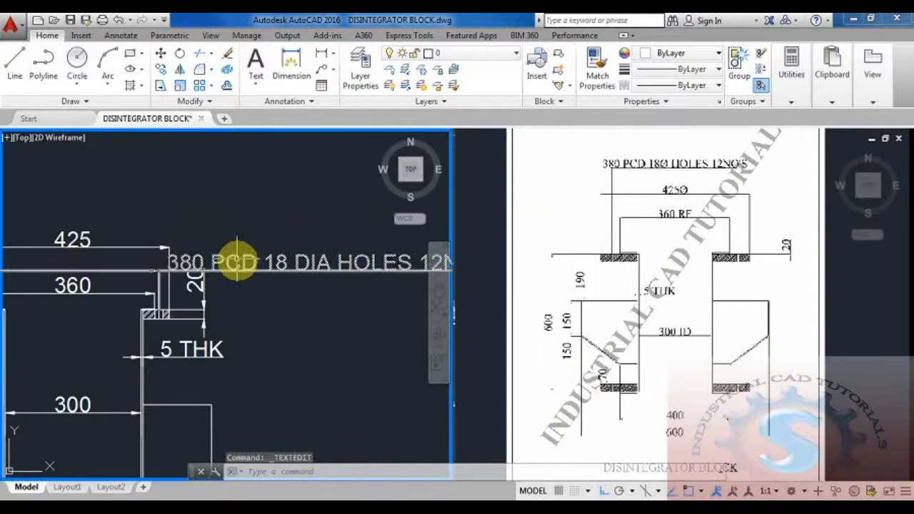
left_click(238, 263)
scroll(261, 295, "down", 3)
scroll(261, 265, "up", 3)
left_click(325, 243)
left_click(325, 245)
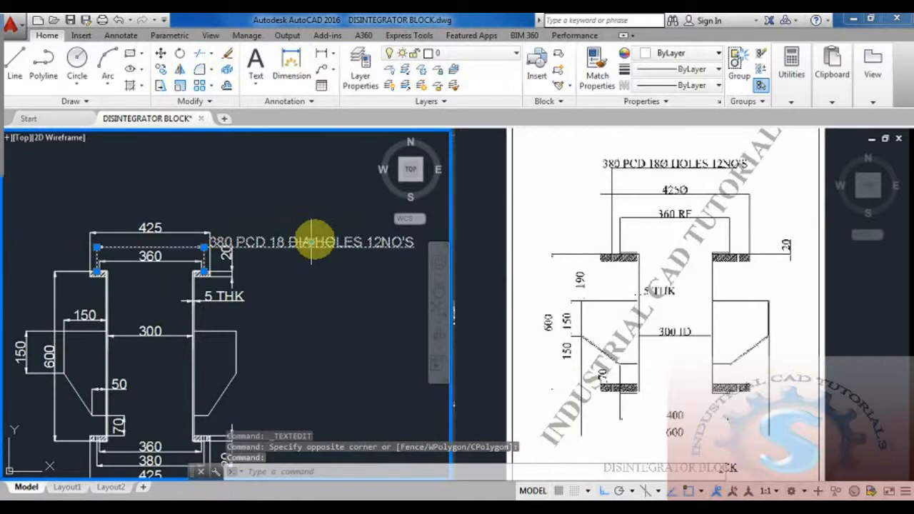
left_click(311, 242)
scroll(153, 200, "up", 2)
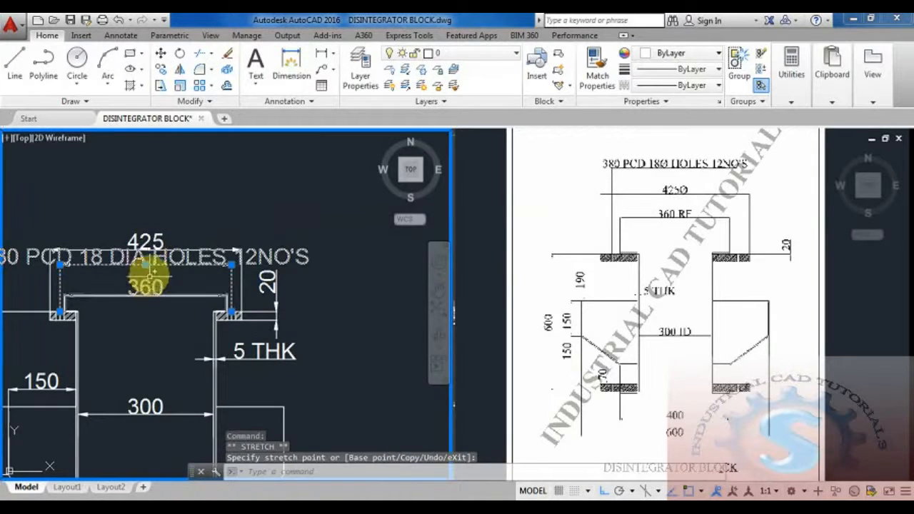
left_click(148, 206)
key("Escape")
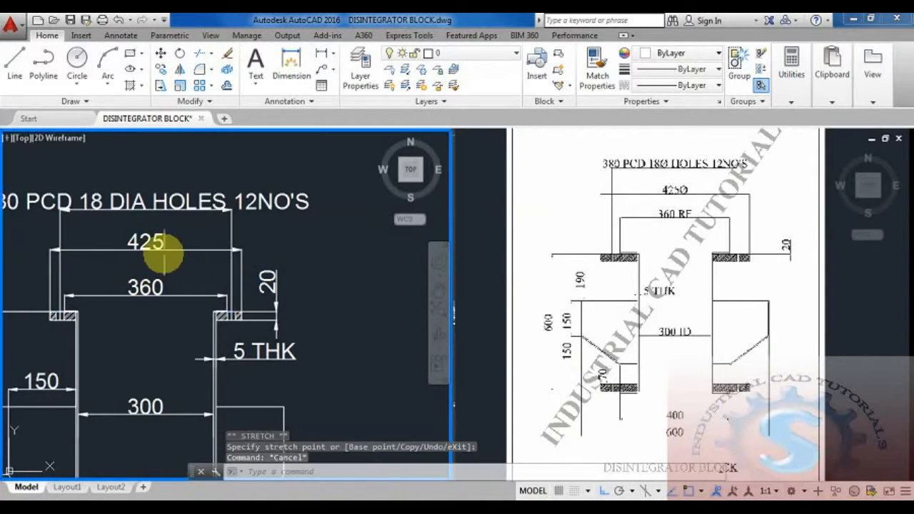
Lower the upper 425 dimension straight down so it sits closer above the 360 dimension
left_click(159, 250)
left_click(146, 243)
scroll(143, 257, "up", 1)
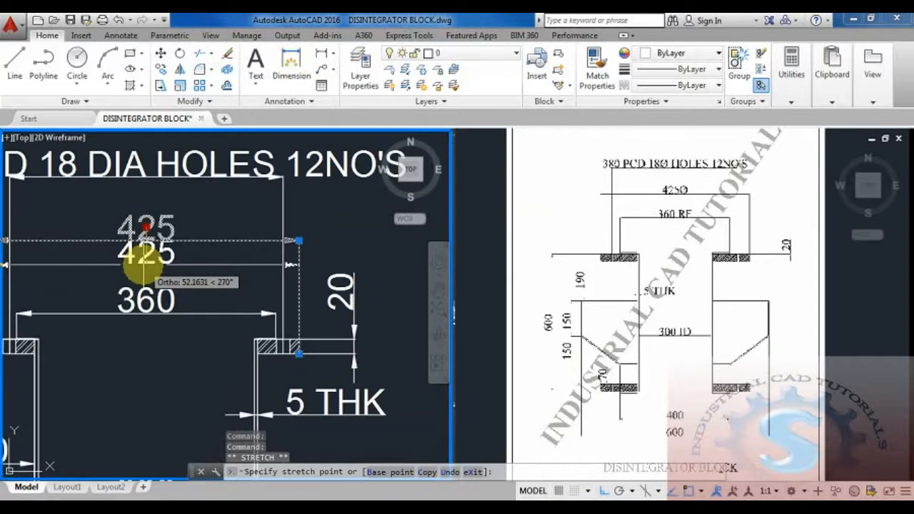
scroll(147, 264, "down", 3)
mouse_move(192, 283)
middle_mouse_down()
mouse_move(204, 312)
mouse_move(249, 271)
mouse_move(262, 281)
middle_mouse_up()
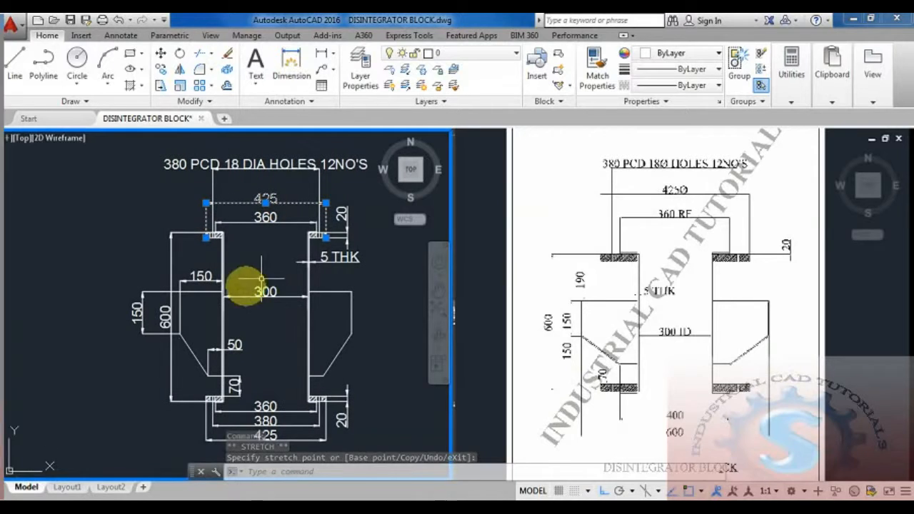
left_click(71, 372)
key("Escape")
key("Escape")
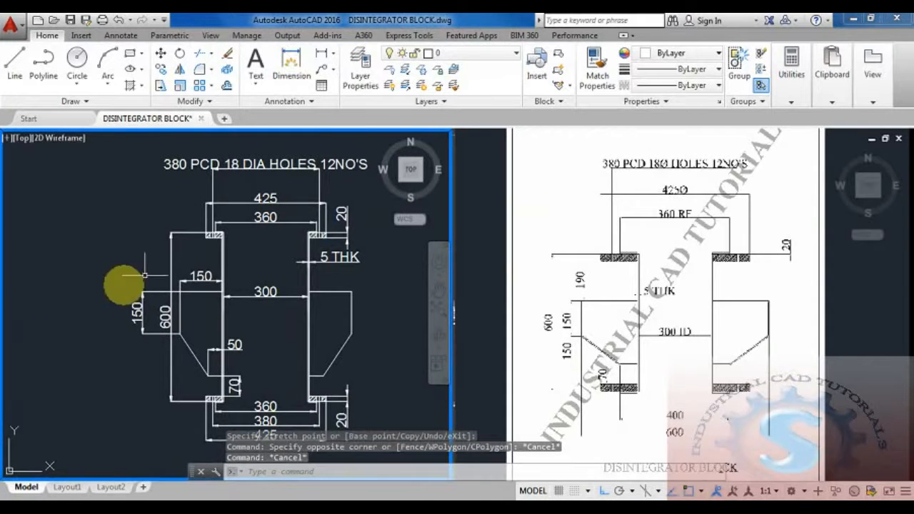